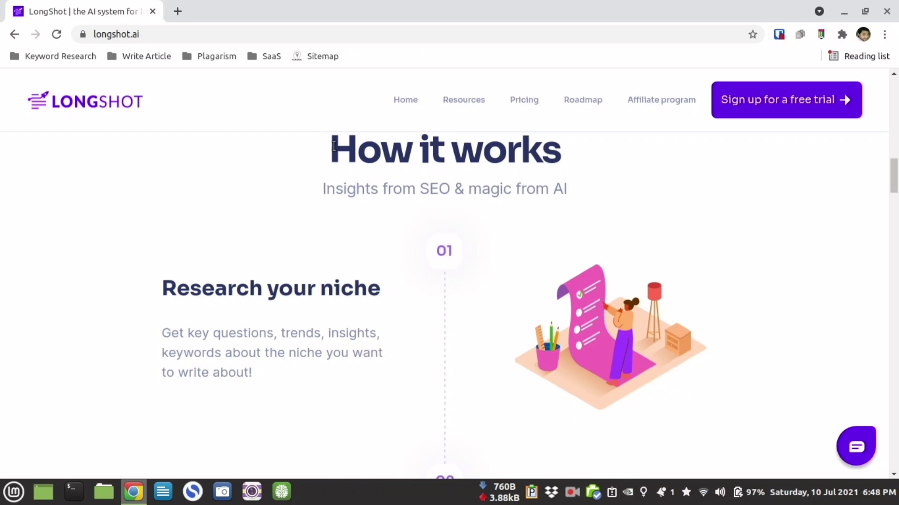
- Read the How it works heading and the Research your niche section on the LongShot home page, highlighting the text
{"action": "left_click_drag", "start_coordinate": [334, 146], "coordinate": [579, 184]}
{"action": "left_click", "coordinate": [580, 184]}
{"action": "scroll", "coordinate": [351, 185], "scroll_direction": "down", "scroll_amount": 2}
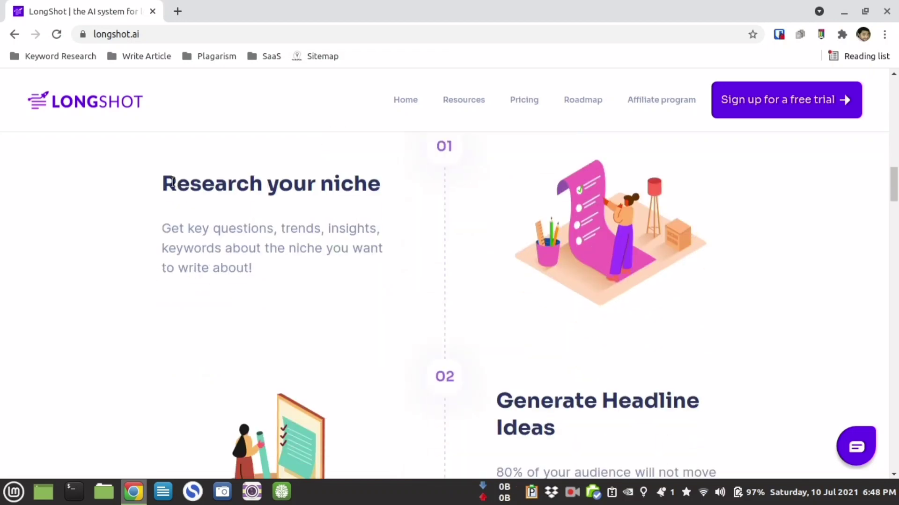
{"action": "left_click_drag", "start_coordinate": [164, 183], "coordinate": [407, 184]}
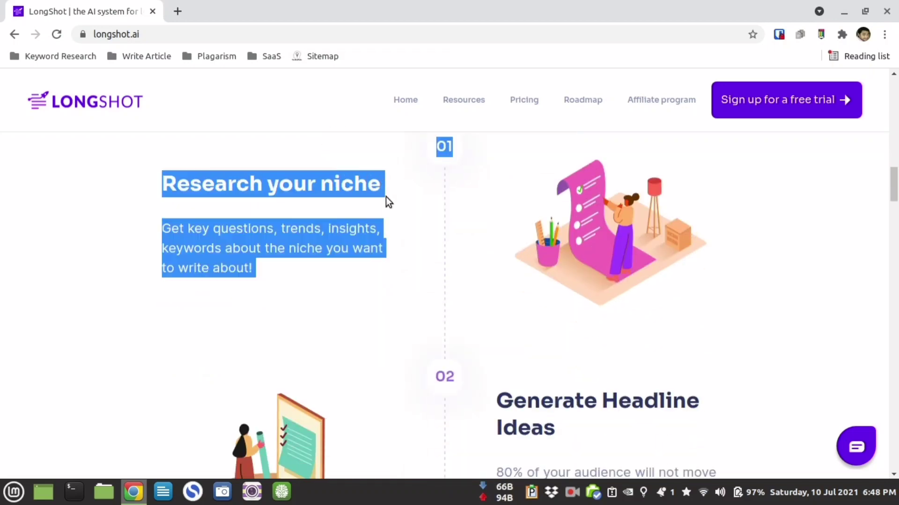
{"action": "left_click", "coordinate": [211, 275]}
{"action": "scroll", "coordinate": [257, 267], "scroll_direction": "down", "scroll_amount": 4}
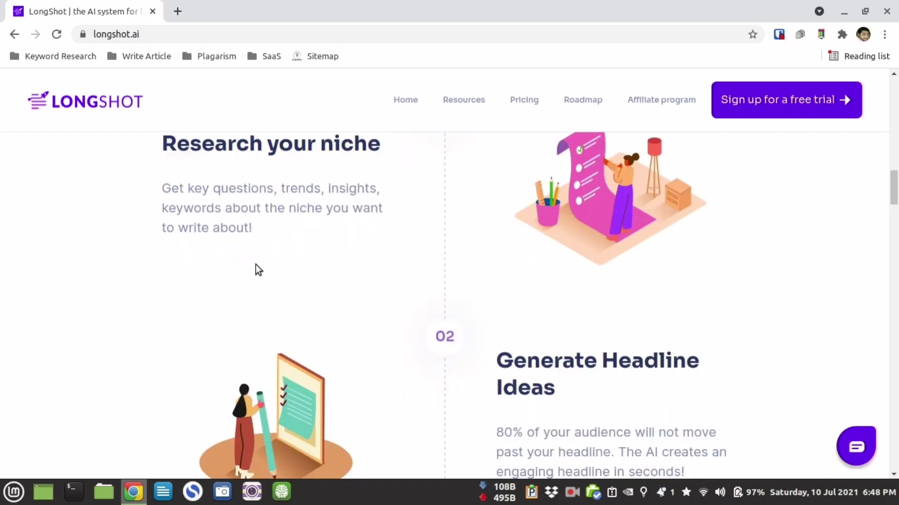
- Read through the Generate Headline Ideas, Create Content Brief and SEO friendly longform sections, highlighting each one's text
{"action": "left_click_drag", "start_coordinate": [499, 228], "coordinate": [694, 335]}
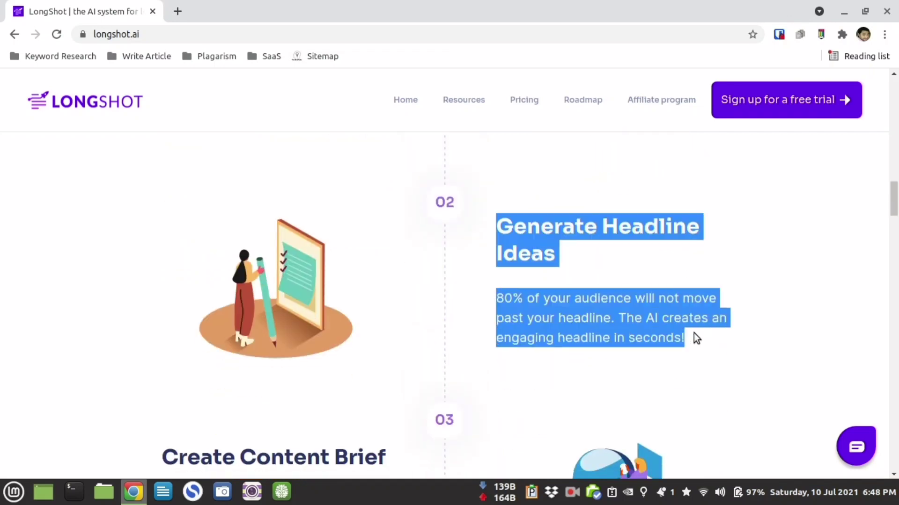
{"action": "scroll", "coordinate": [694, 335], "scroll_direction": "down", "scroll_amount": 5}
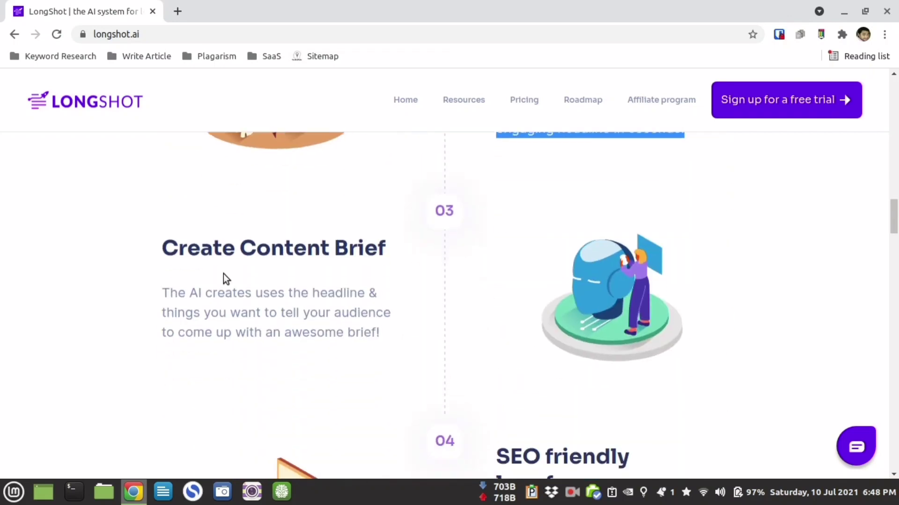
{"action": "left_click_drag", "start_coordinate": [160, 251], "coordinate": [385, 328]}
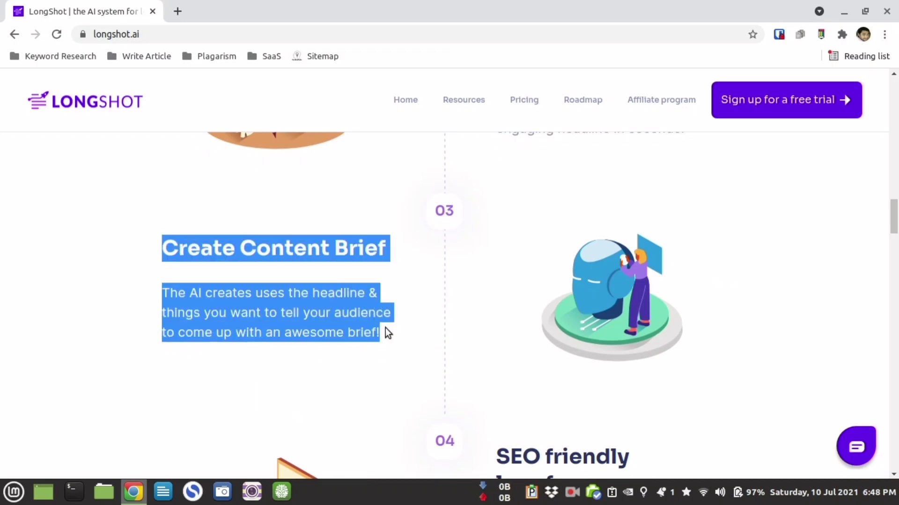
{"action": "scroll", "coordinate": [385, 327], "scroll_direction": "down", "scroll_amount": 4}
{"action": "left_click_drag", "start_coordinate": [497, 281], "coordinate": [587, 408]}
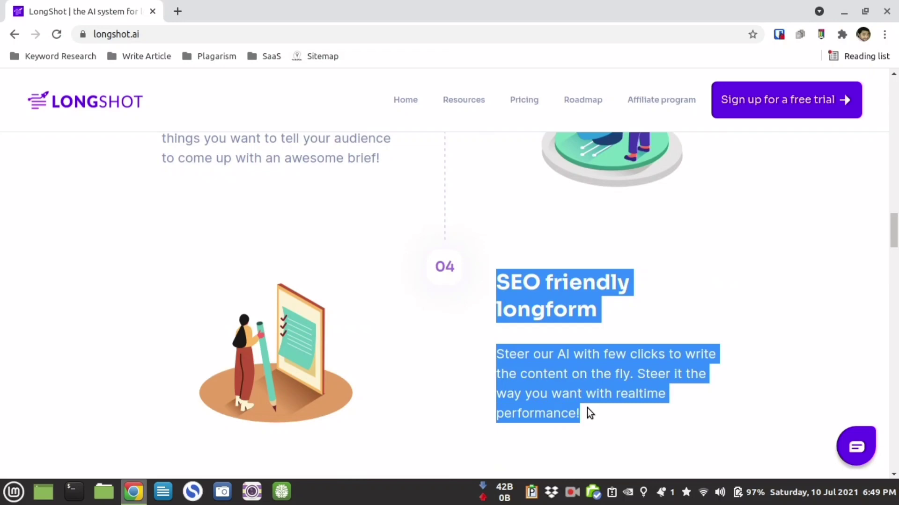
{"action": "scroll", "coordinate": [587, 408], "scroll_direction": "down", "scroll_amount": 5}
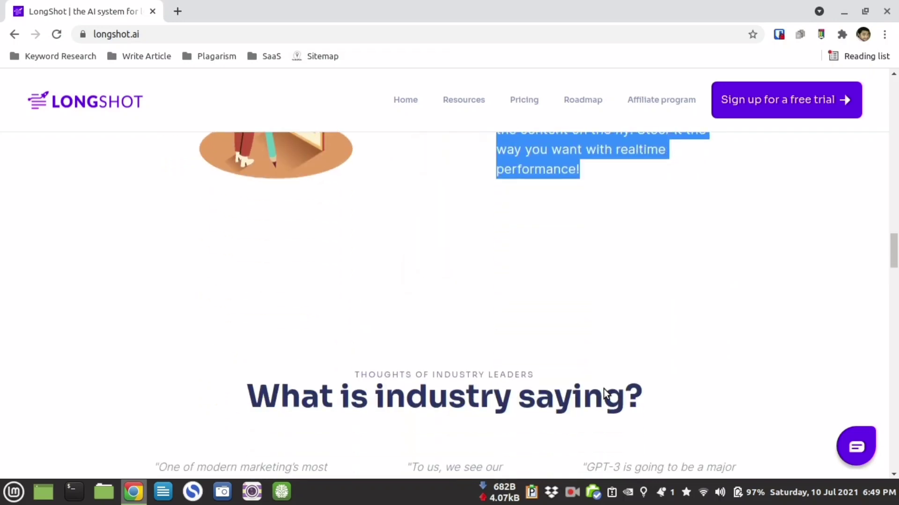
- Open the see roadmap link from the Coming Soon section in a new tab
{"action": "scroll", "coordinate": [603, 393], "scroll_direction": "down", "scroll_amount": 10}
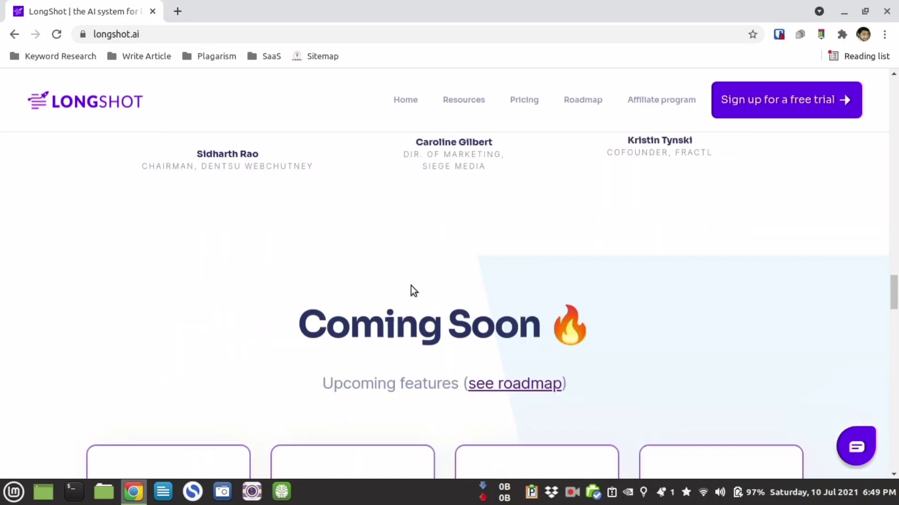
{"action": "scroll", "coordinate": [411, 286], "scroll_direction": "down", "scroll_amount": 3}
{"action": "right_click", "coordinate": [480, 263]}
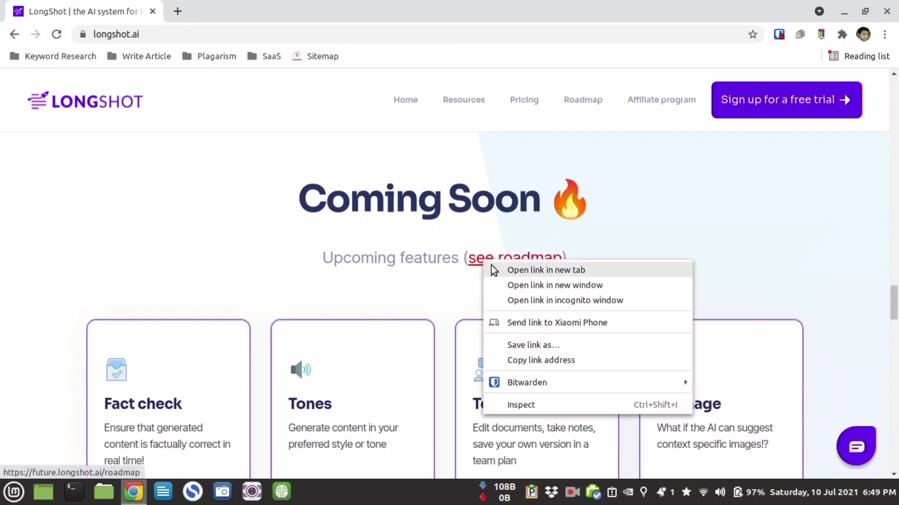
{"action": "left_click", "coordinate": [499, 268]}
- Review the upcoming feature cards, and open the site's Pricing page in a new tab
{"action": "scroll", "coordinate": [251, 267], "scroll_direction": "down", "scroll_amount": 2}
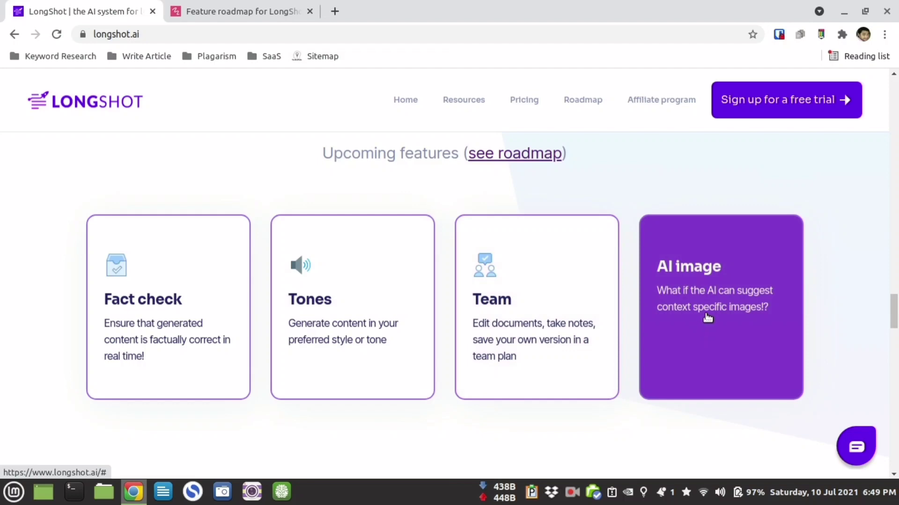
{"action": "scroll", "coordinate": [706, 323], "scroll_direction": "down", "scroll_amount": 3}
{"action": "scroll", "coordinate": [706, 314], "scroll_direction": "down", "scroll_amount": 5}
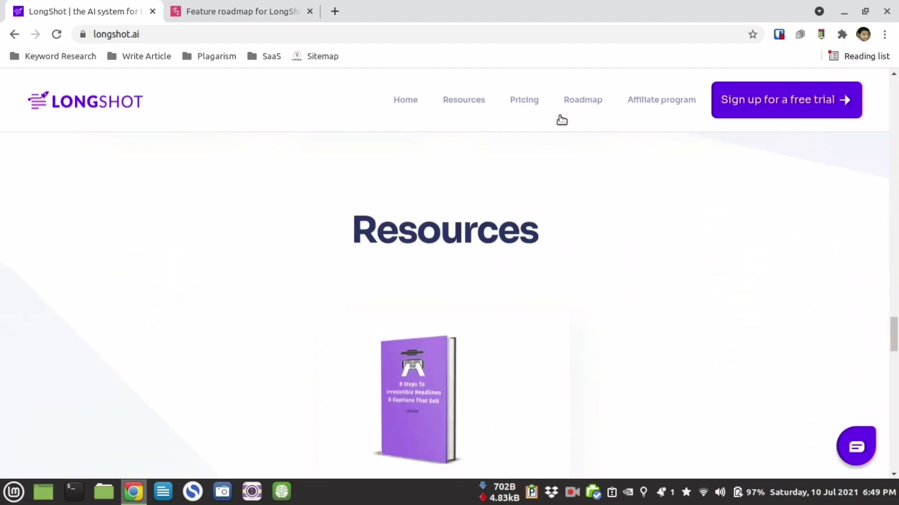
{"action": "right_click", "coordinate": [532, 103]}
{"action": "left_click", "coordinate": [545, 111]}
- Examine the Releasing shortly, Next in line and In our thoughts columns on the LongShot feature roadmap
{"action": "left_click", "coordinate": [255, 10]}
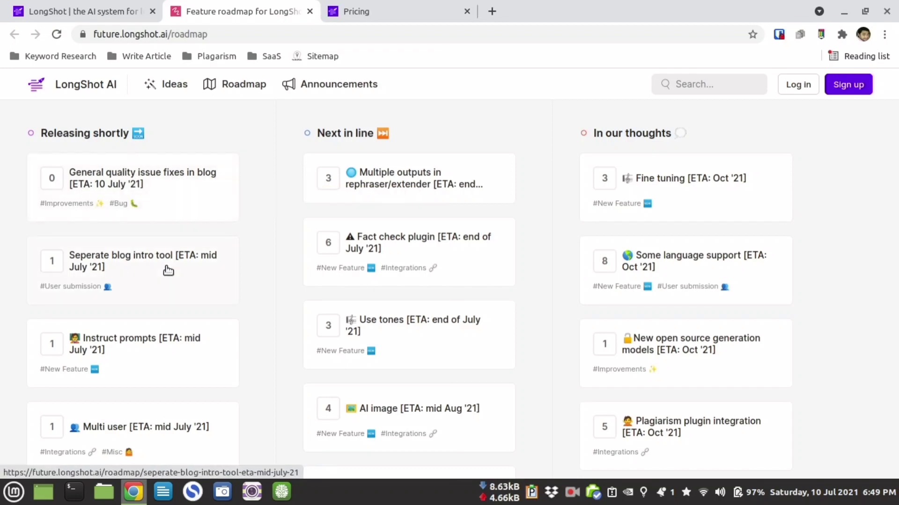
{"action": "scroll", "coordinate": [152, 266], "scroll_direction": "down", "scroll_amount": 2}
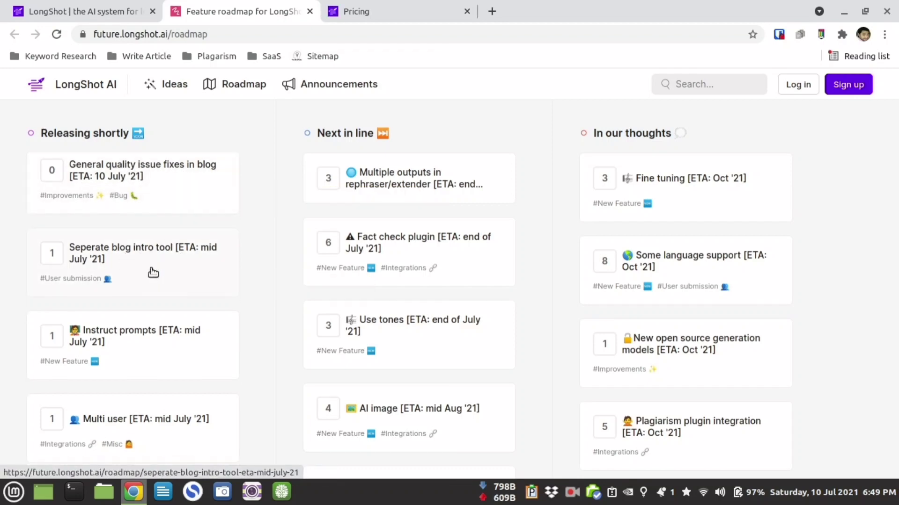
{"action": "scroll", "coordinate": [159, 337], "scroll_direction": "up", "scroll_amount": 2}
{"action": "scroll", "coordinate": [538, 191], "scroll_direction": "down", "scroll_amount": 1}
{"action": "scroll", "coordinate": [543, 206], "scroll_direction": "down", "scroll_amount": 2}
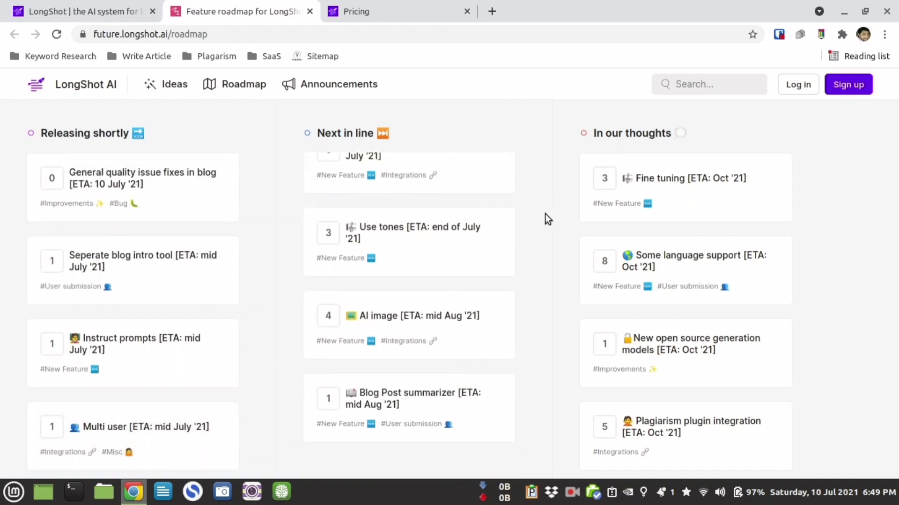
{"action": "scroll", "coordinate": [544, 216], "scroll_direction": "up", "scroll_amount": 2}
{"action": "scroll", "coordinate": [738, 209], "scroll_direction": "down", "scroll_amount": 5}
{"action": "scroll", "coordinate": [755, 215], "scroll_direction": "up", "scroll_amount": 1}
{"action": "scroll", "coordinate": [756, 216], "scroll_direction": "up", "scroll_amount": 2}
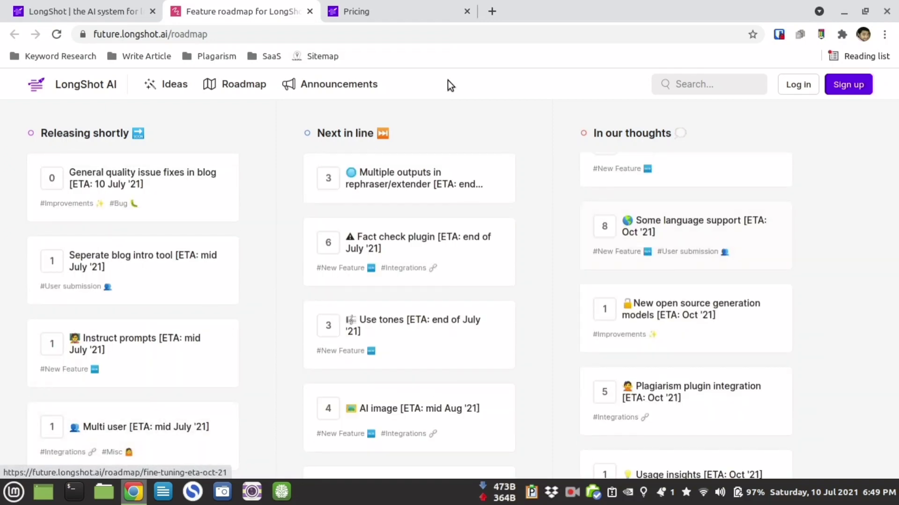
- Review the plans on the Pricing page, highlighting the monthly credit allowances of the Pro and Enterprise plans
{"action": "left_click", "coordinate": [374, 10]}
{"action": "scroll", "coordinate": [131, 210], "scroll_direction": "down", "scroll_amount": 3}
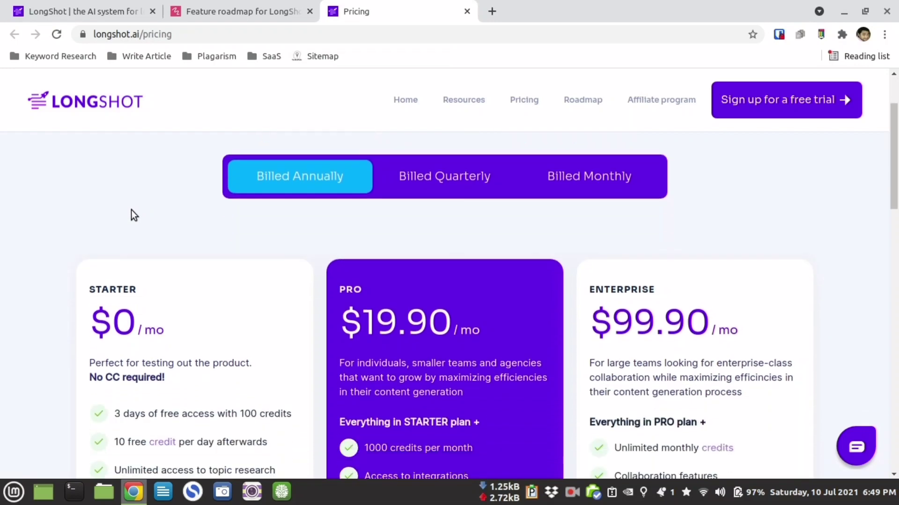
{"action": "scroll", "coordinate": [220, 327], "scroll_direction": "down", "scroll_amount": 2}
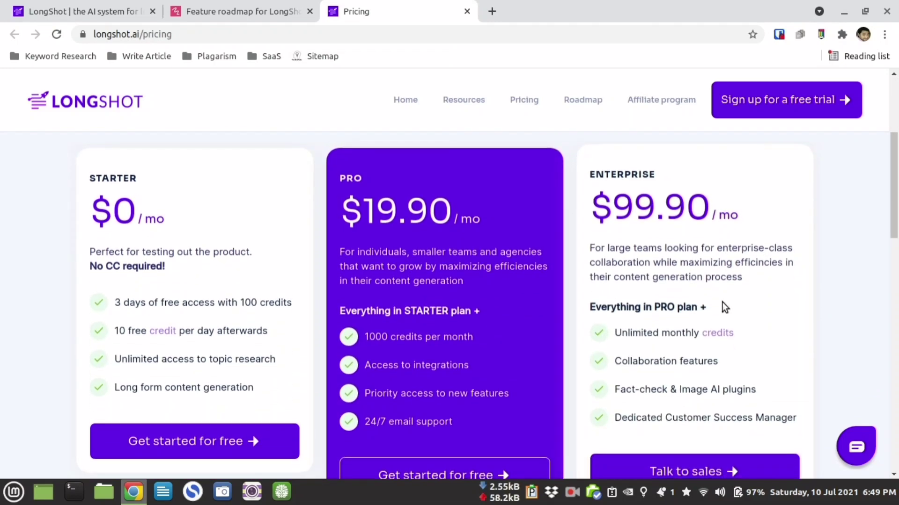
{"action": "left_click_drag", "start_coordinate": [366, 332], "coordinate": [501, 334]}
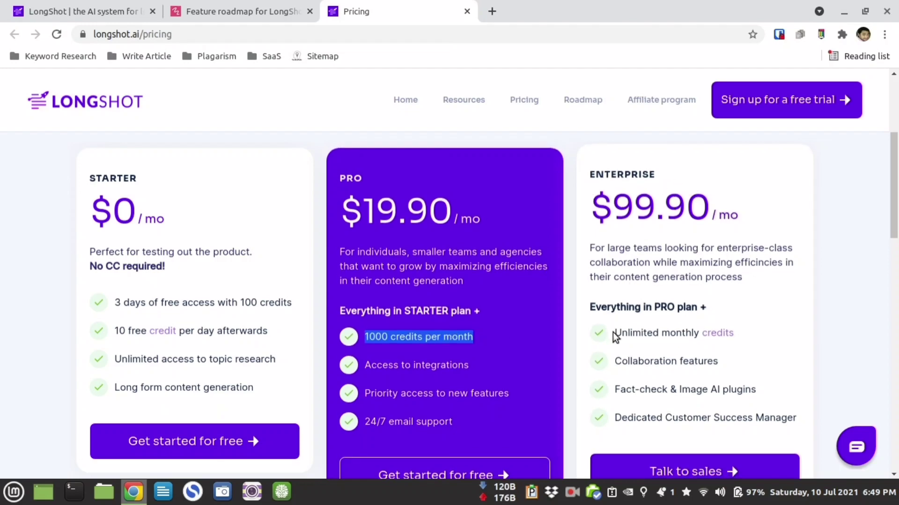
{"action": "left_click_drag", "start_coordinate": [615, 336], "coordinate": [699, 333]}
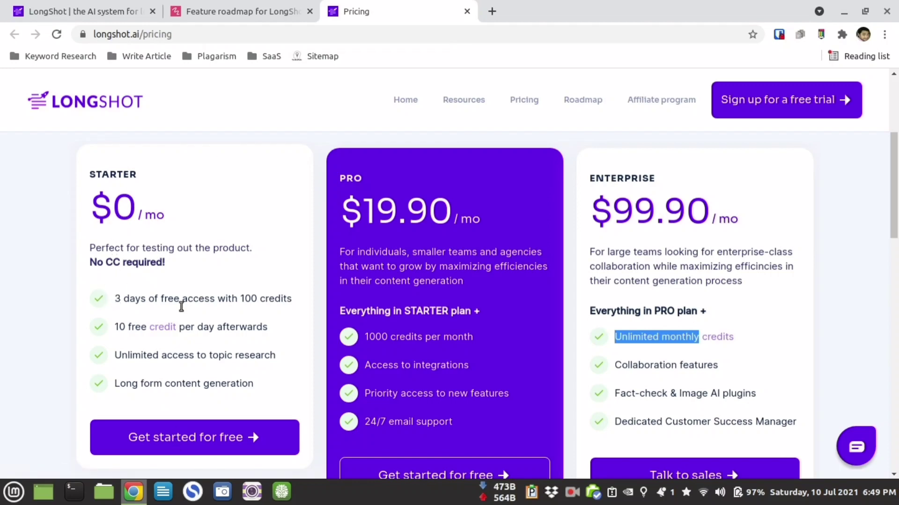
- Highlight the Starter plan's trial credits, trial length, daily free credits and topic research access
{"action": "left_click_drag", "start_coordinate": [243, 302], "coordinate": [277, 302]}
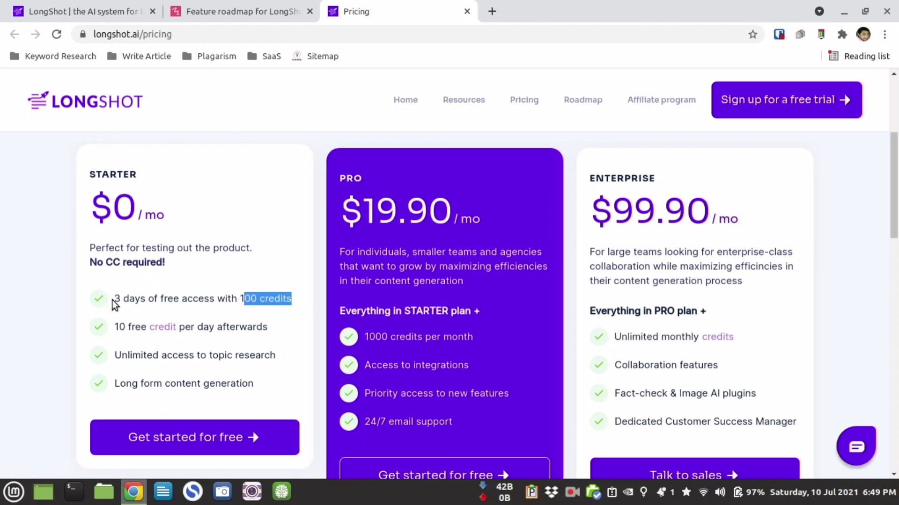
{"action": "left_click_drag", "start_coordinate": [117, 301], "coordinate": [149, 302]}
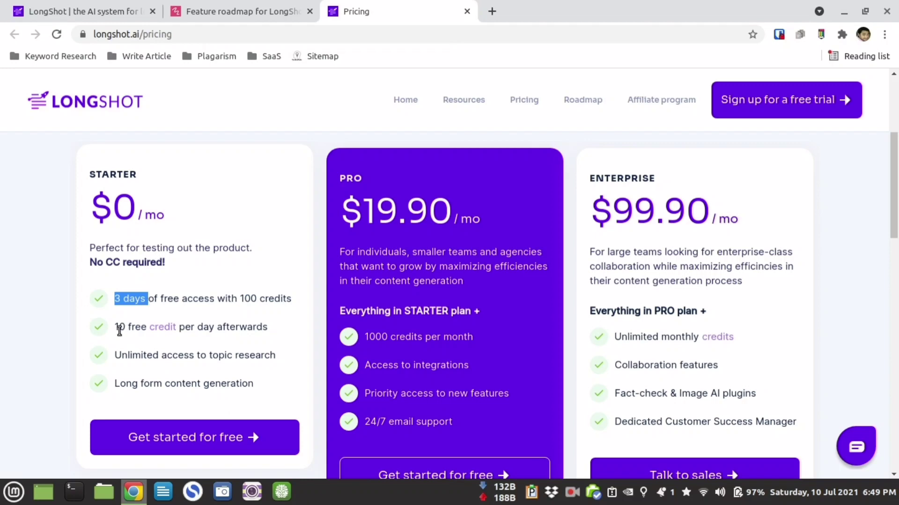
{"action": "left_click_drag", "start_coordinate": [116, 329], "coordinate": [287, 341]}
{"action": "left_click", "coordinate": [242, 361]}
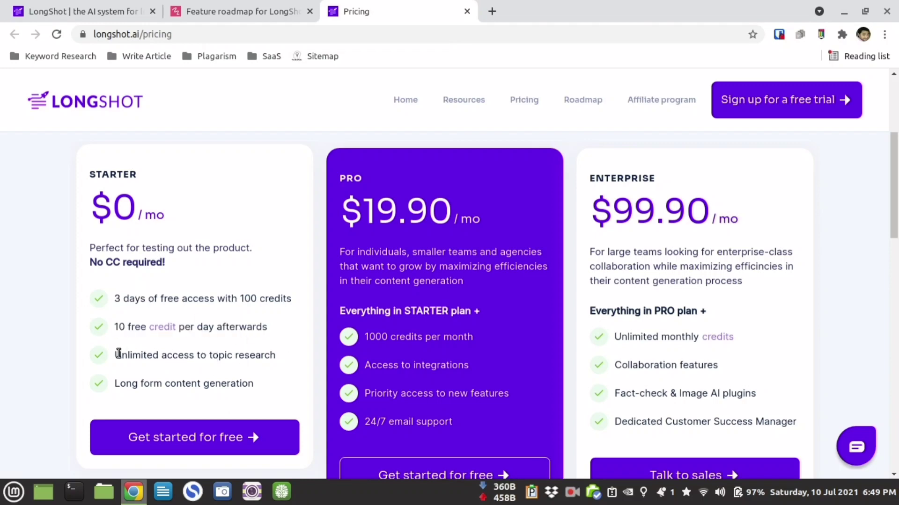
{"action": "left_click_drag", "start_coordinate": [116, 356], "coordinate": [291, 364]}
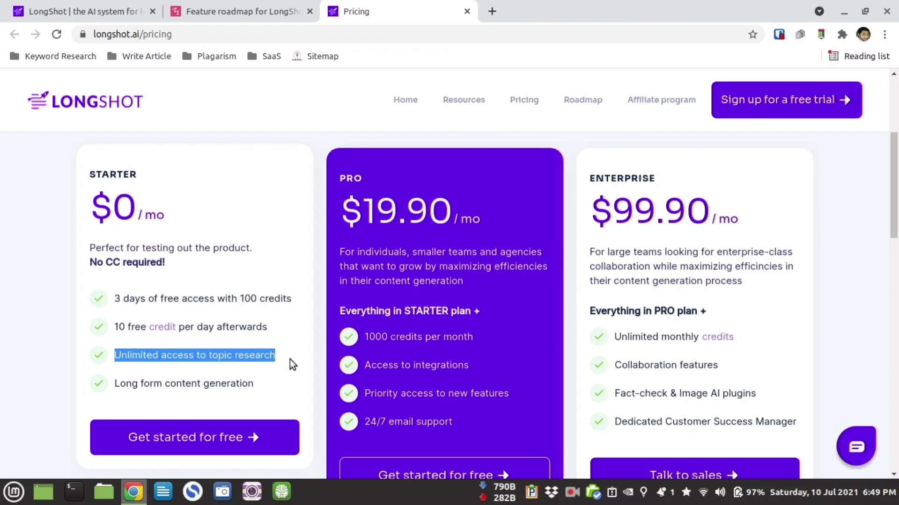
- Return to the LongShot home page and look over its How it works section again
{"action": "left_click", "coordinate": [115, 9]}
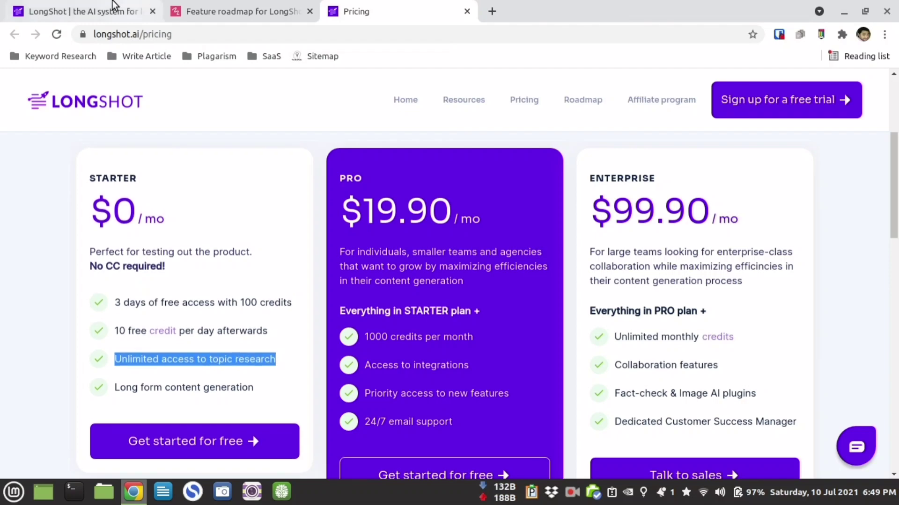
{"action": "scroll", "coordinate": [317, 307], "scroll_direction": "down", "scroll_amount": 15}
{"action": "scroll", "coordinate": [316, 307], "scroll_direction": "up", "scroll_amount": 15}
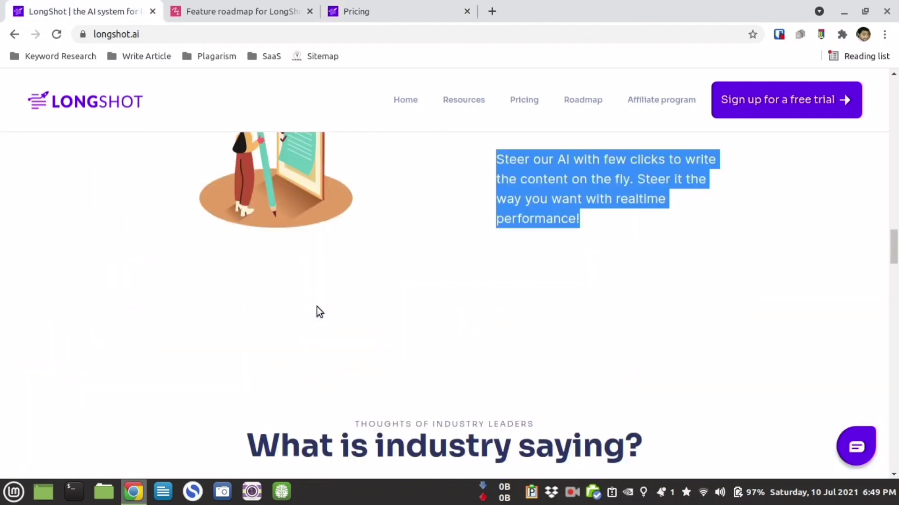
{"action": "scroll", "coordinate": [316, 307], "scroll_direction": "down", "scroll_amount": 5}
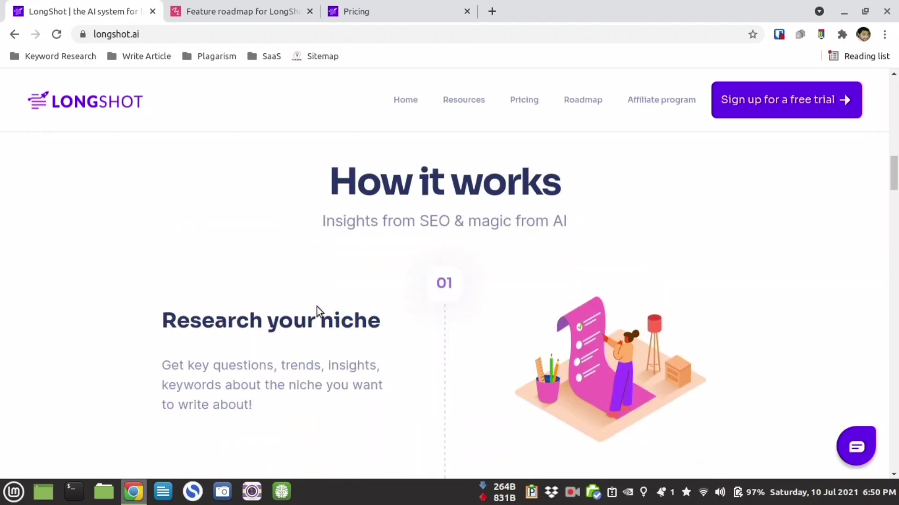
{"action": "scroll", "coordinate": [704, 418], "scroll_direction": "down", "scroll_amount": 3}
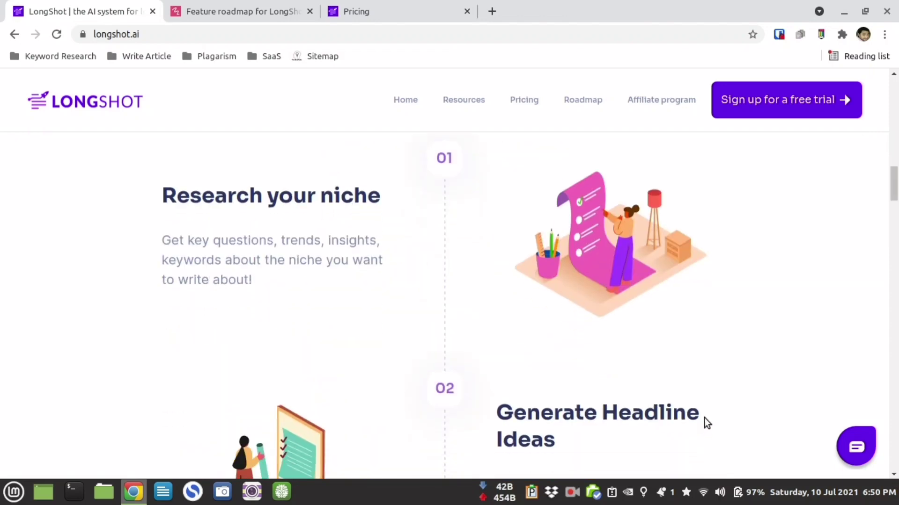
{"action": "left_click", "coordinate": [359, 2]}
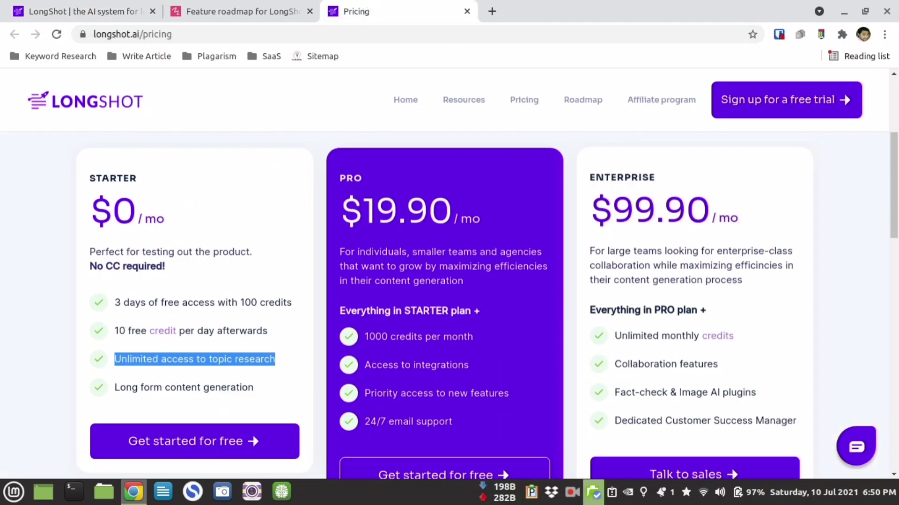
{"action": "left_click", "coordinate": [571, 492]}
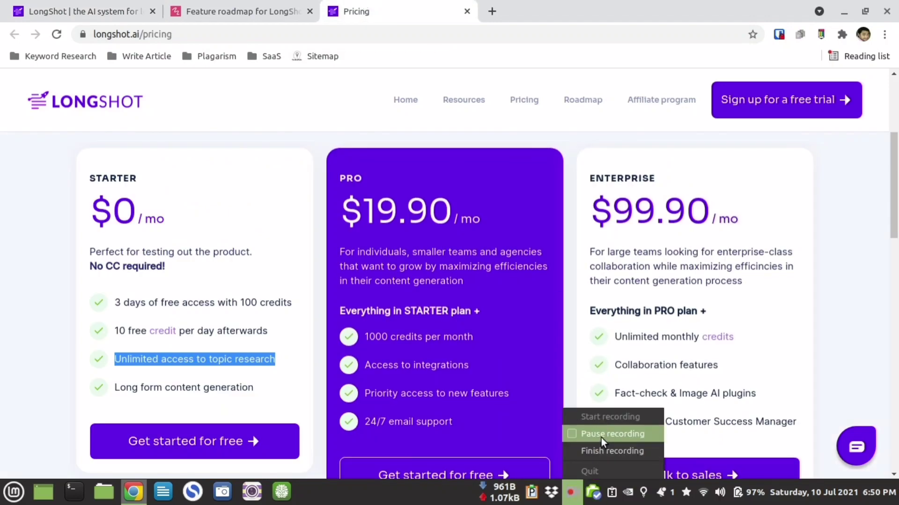
{"action": "left_click", "coordinate": [600, 434]}
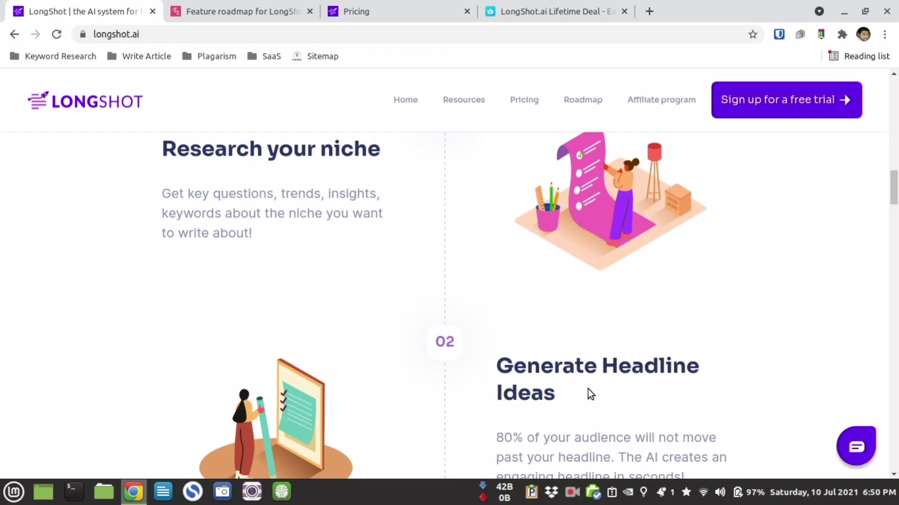
- Switch to the Dealify LongShot.ai lifetime deal page and view all of its subscription plans
{"action": "left_click", "coordinate": [533, 7]}
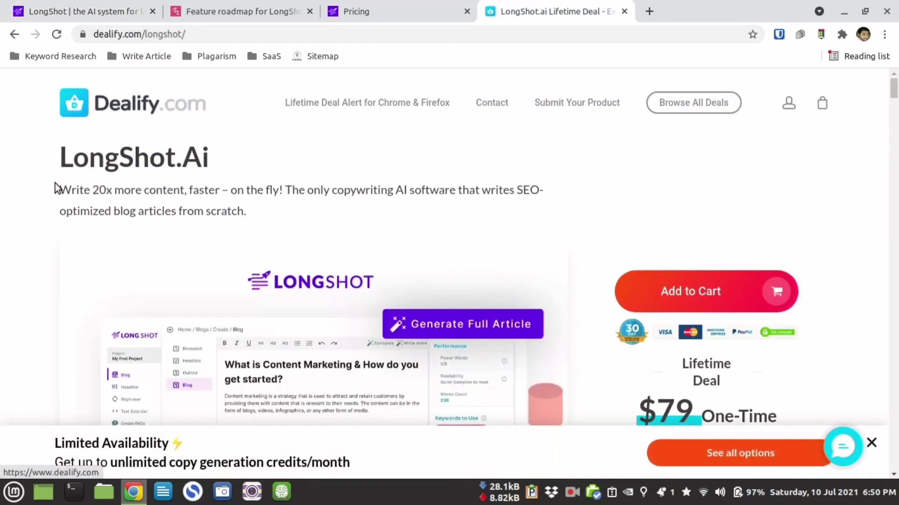
{"action": "scroll", "coordinate": [501, 277], "scroll_direction": "down", "scroll_amount": 3}
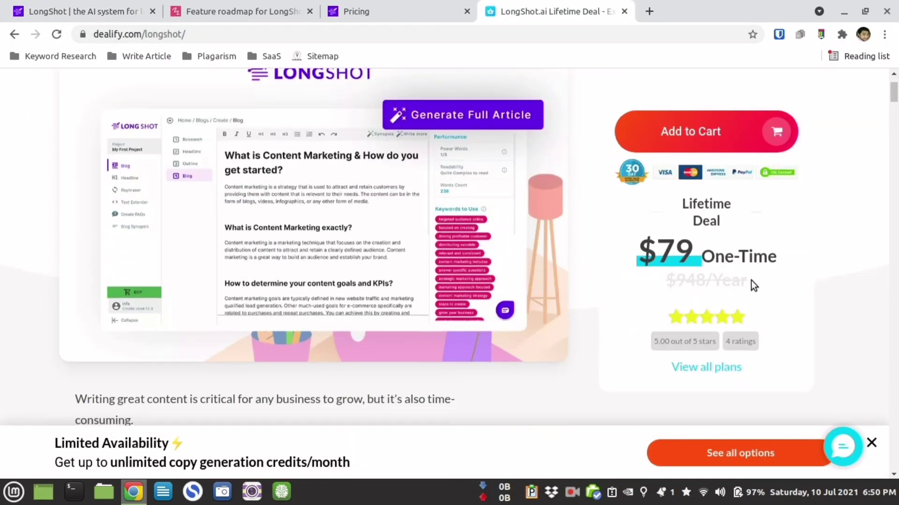
{"action": "left_click", "coordinate": [711, 369]}
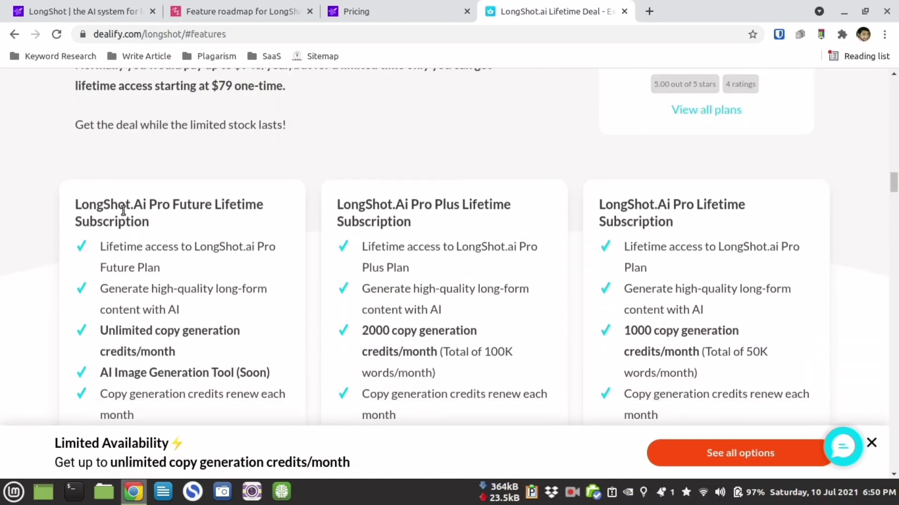
{"action": "scroll", "coordinate": [133, 220], "scroll_direction": "down", "scroll_amount": 1}
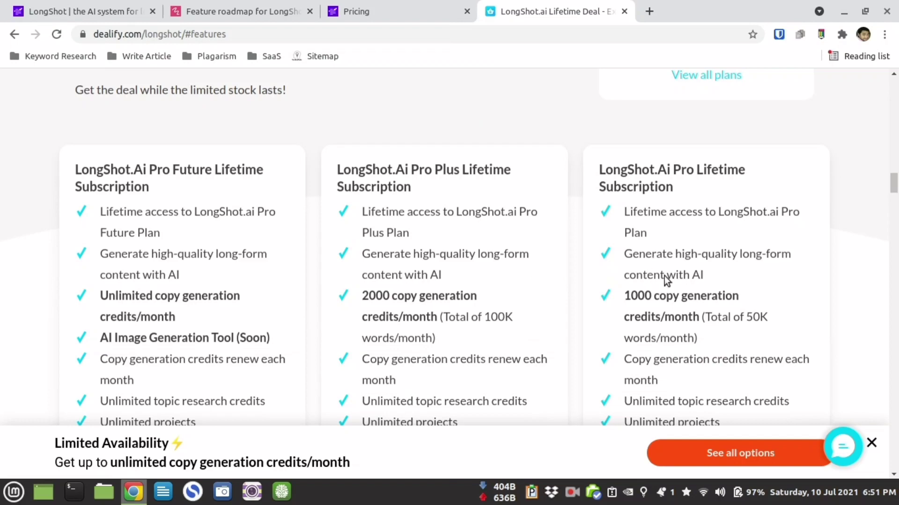
- Highlight the monthly copy generation credits of the Pro Lifetime and Pro Plus Lifetime subscriptions on the deal page
{"action": "scroll", "coordinate": [657, 170], "scroll_direction": "down", "scroll_amount": 1}
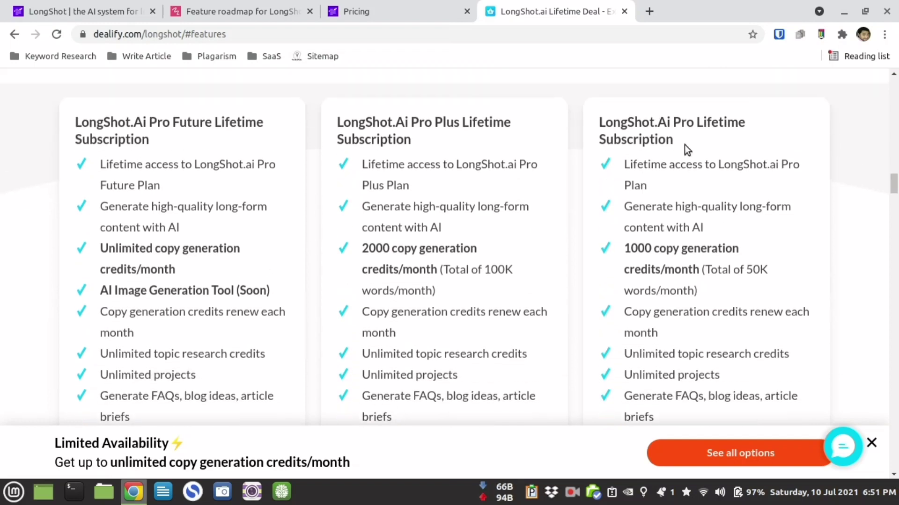
{"action": "scroll", "coordinate": [674, 154], "scroll_direction": "up", "scroll_amount": 2}
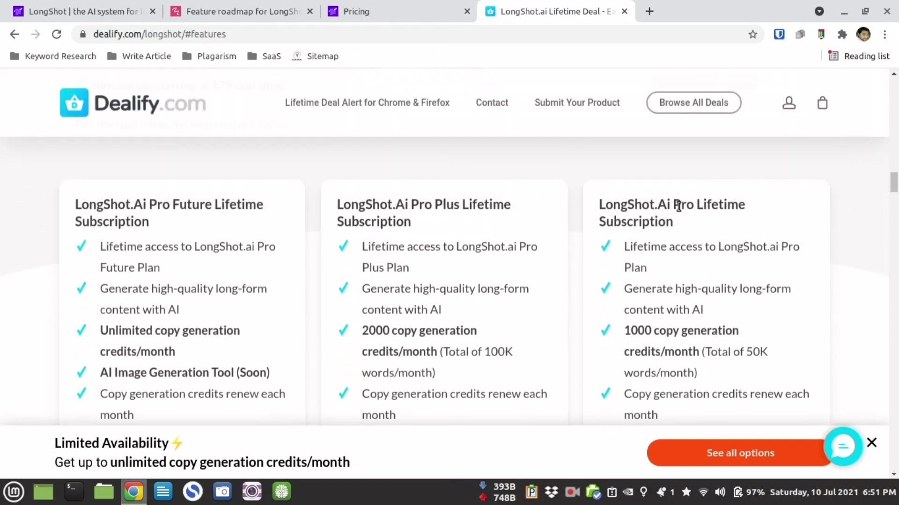
{"action": "left_click_drag", "start_coordinate": [627, 330], "coordinate": [709, 373]}
{"action": "left_click_drag", "start_coordinate": [435, 207], "coordinate": [457, 209]}
{"action": "left_click_drag", "start_coordinate": [364, 330], "coordinate": [501, 357]}
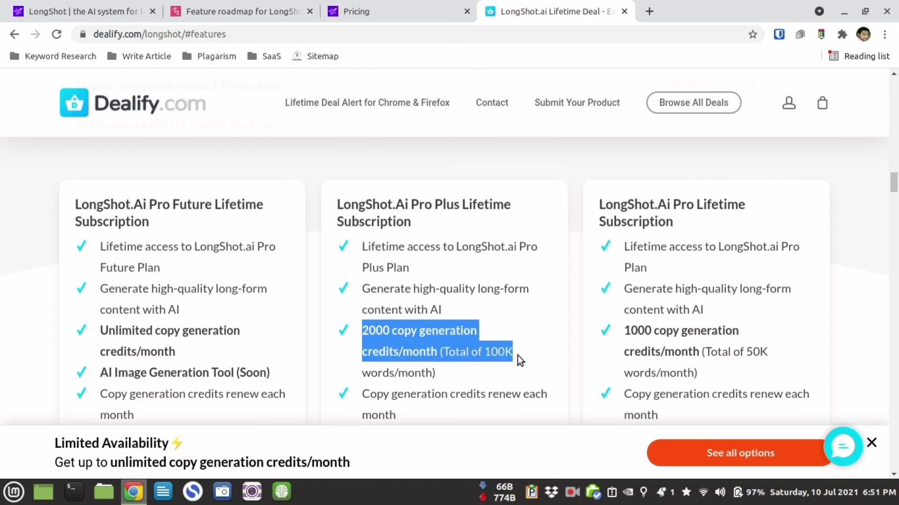
- Check LongShot's regular Pro plan on the Pricing page against the Dealify Pro Plus subscription, highlighting the word Plus and its copy credits
{"action": "left_click", "coordinate": [397, 8]}
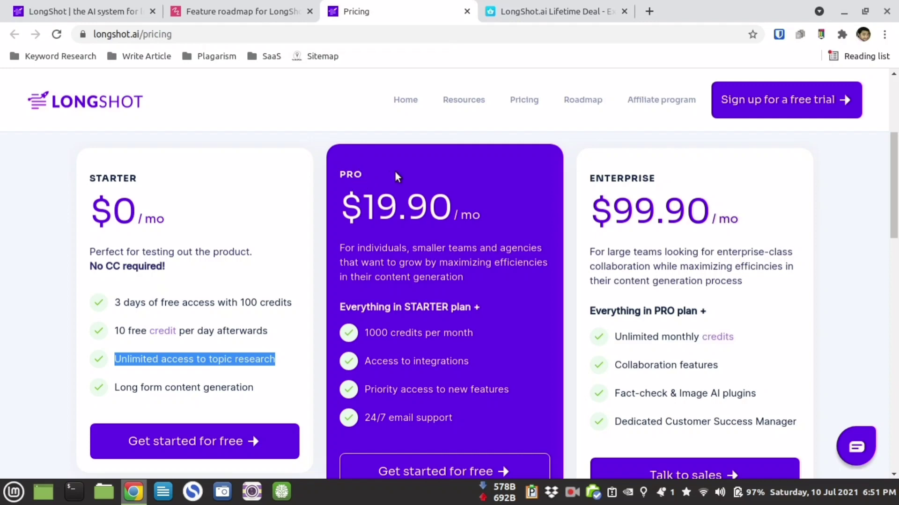
{"action": "left_click", "coordinate": [554, 11]}
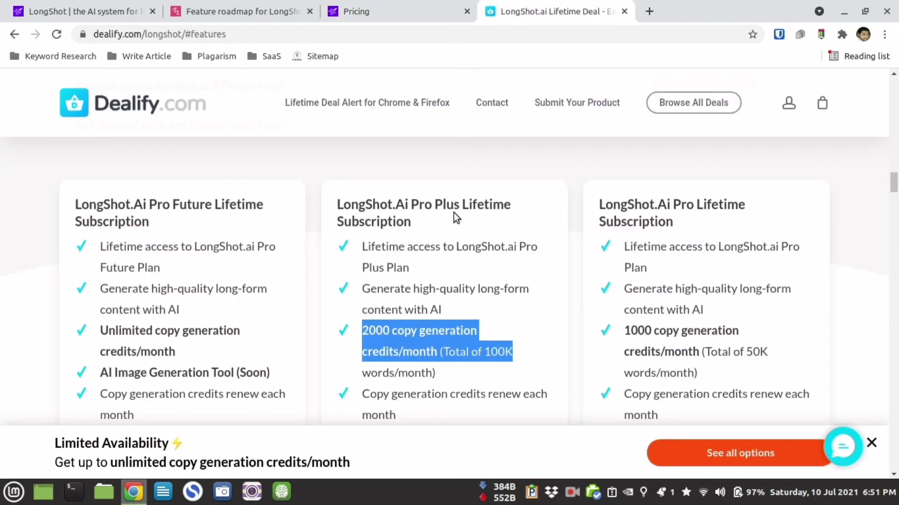
{"action": "double_click", "coordinate": [443, 204]}
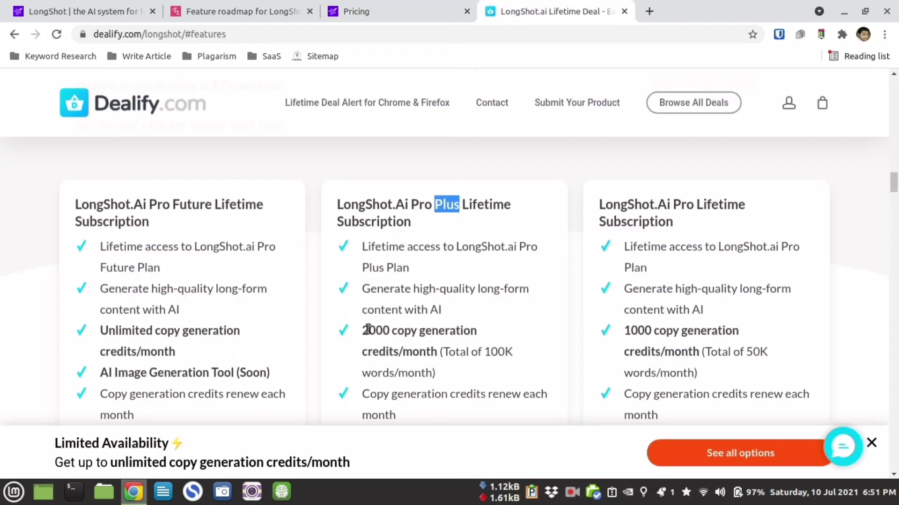
{"action": "left_click_drag", "start_coordinate": [369, 330], "coordinate": [411, 333]}
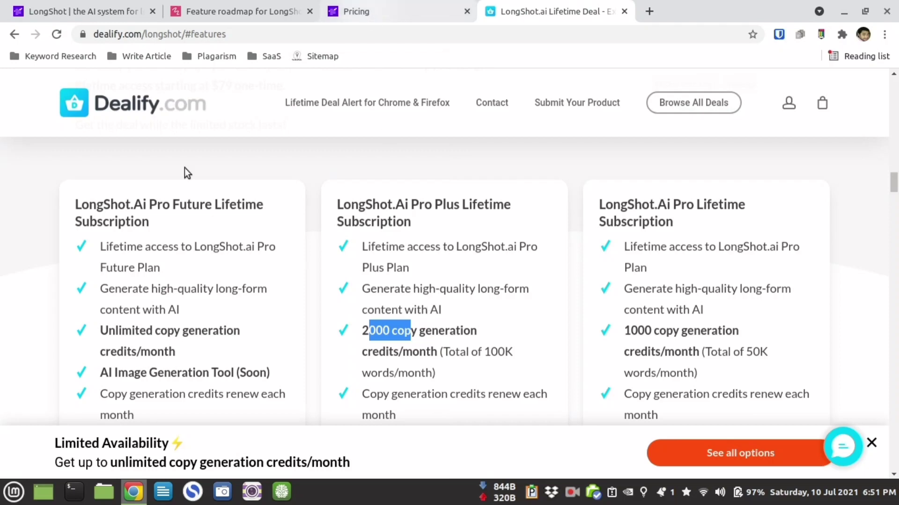
- Compare the Dealify Pro Future subscription with LongShot's regular Enterprise plan, highlighting Future and the Enterprise plan's unlimited monthly credits
{"action": "left_click_drag", "start_coordinate": [170, 205], "coordinate": [215, 206]}
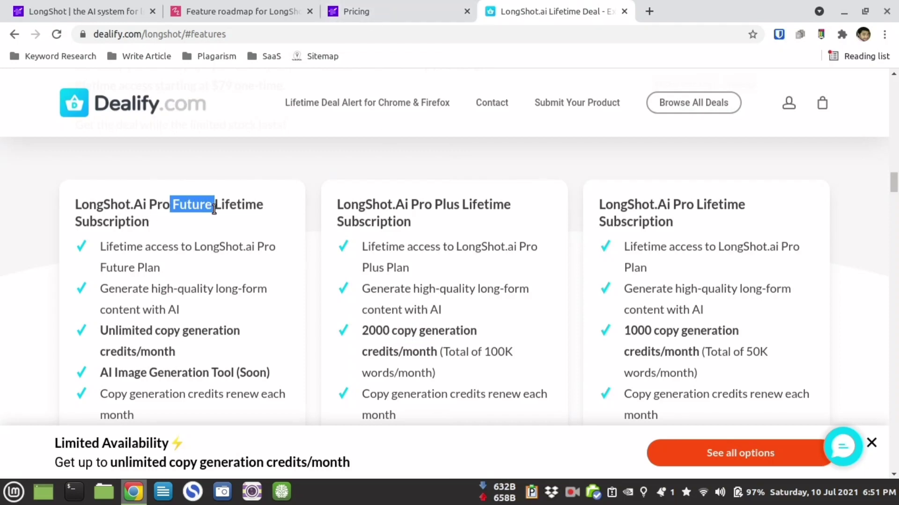
{"action": "left_click", "coordinate": [435, 6]}
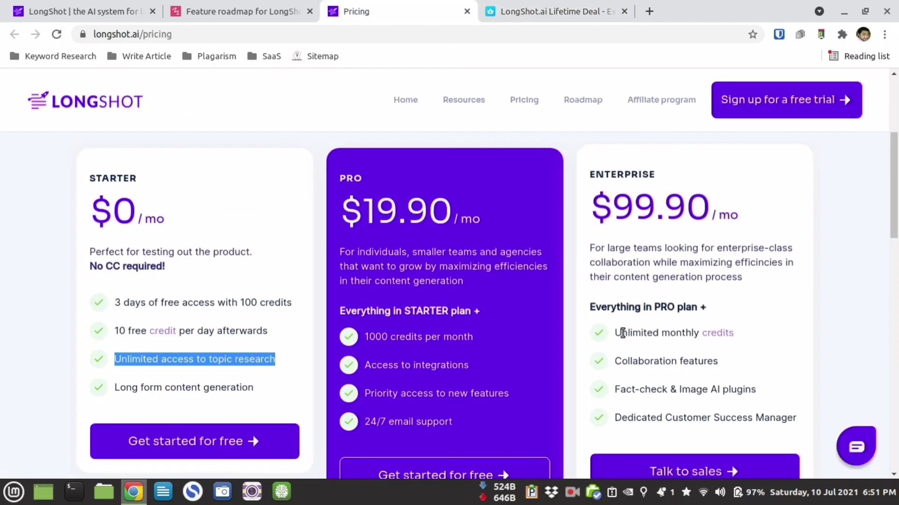
{"action": "left_click_drag", "start_coordinate": [615, 333], "coordinate": [701, 333]}
{"action": "left_click", "coordinate": [500, 18]}
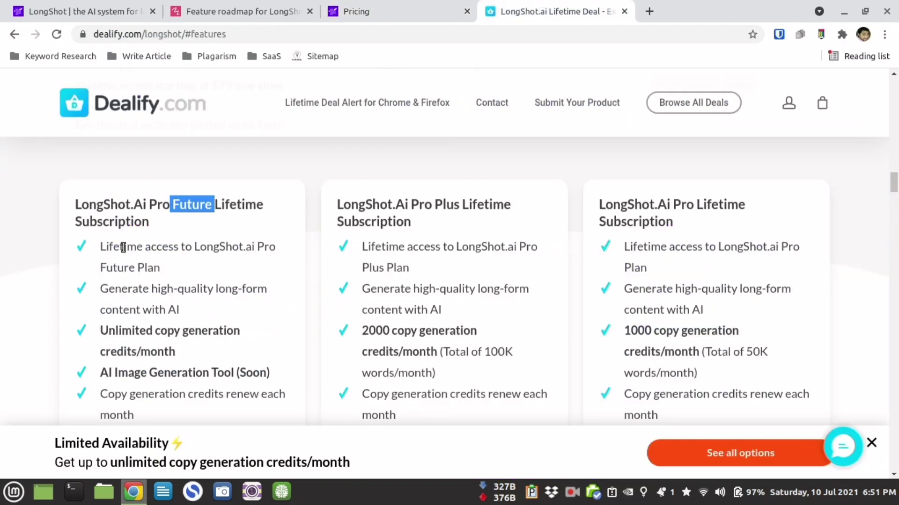
- Highlight the AI Image Generation Tool in the Pro Future subscription and look through the remaining features of all three lifetime plans
{"action": "scroll", "coordinate": [132, 315], "scroll_direction": "down", "scroll_amount": 1}
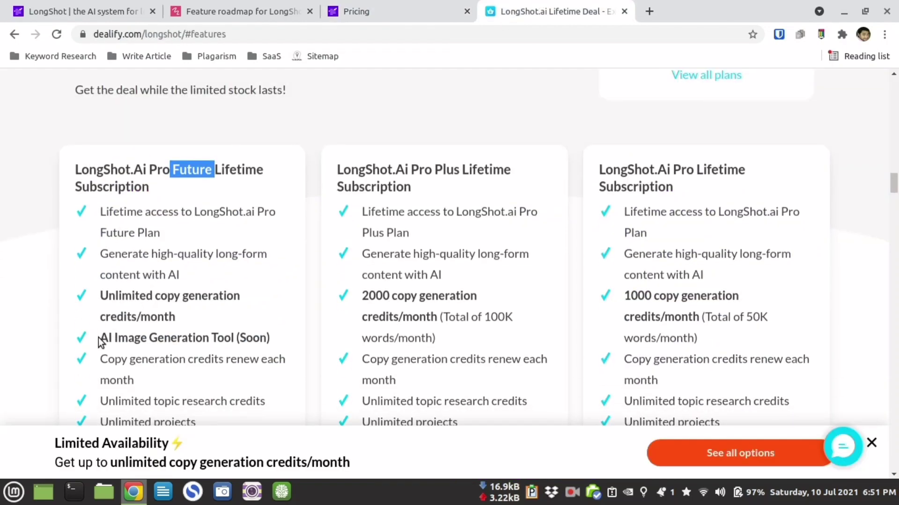
{"action": "left_click_drag", "start_coordinate": [101, 337], "coordinate": [242, 337]}
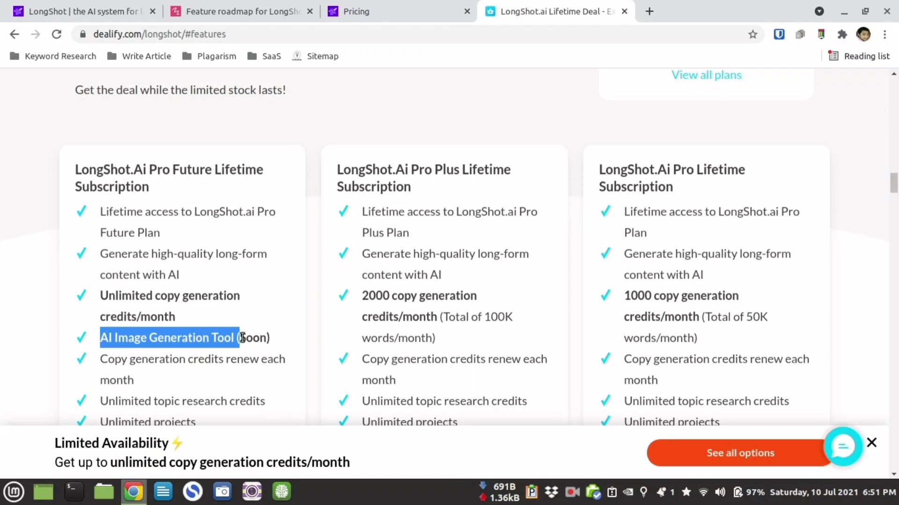
{"action": "scroll", "coordinate": [265, 339], "scroll_direction": "down", "scroll_amount": 2}
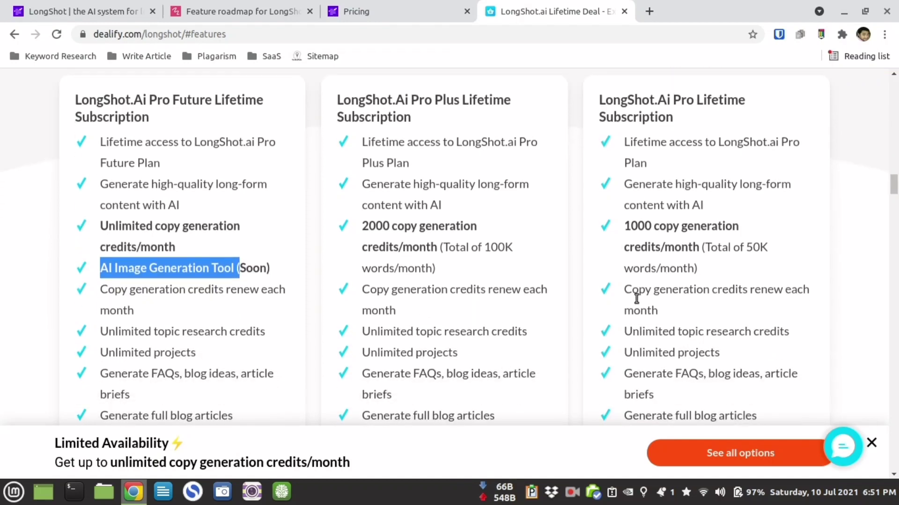
{"action": "scroll", "coordinate": [607, 299], "scroll_direction": "down", "scroll_amount": 5}
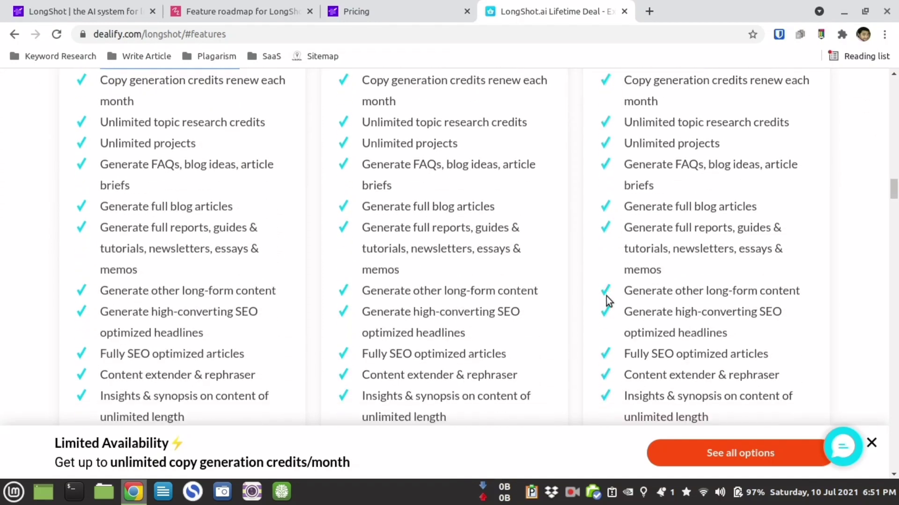
- Start the free Starter plan from LongShot's Pricing page and log in to the app with Google
{"action": "left_click", "coordinate": [114, 6]}
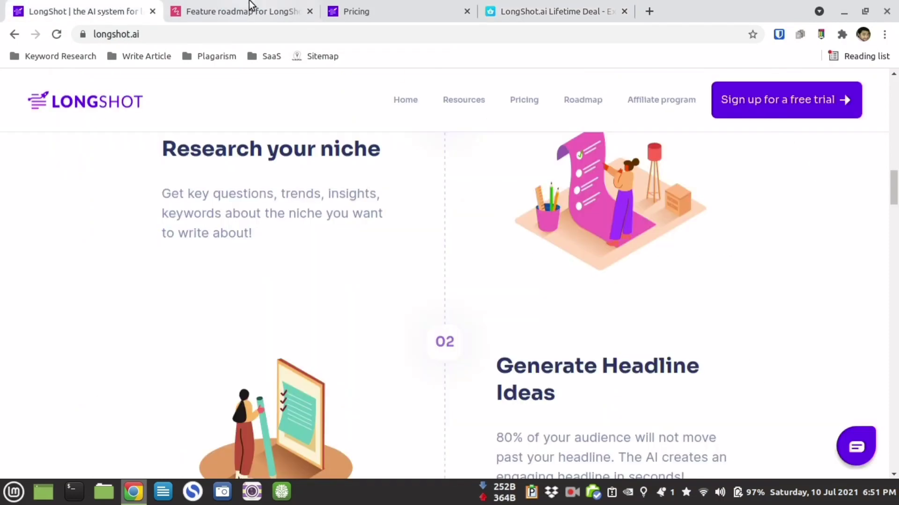
{"action": "left_click", "coordinate": [401, 6]}
{"action": "scroll", "coordinate": [202, 323], "scroll_direction": "down", "scroll_amount": 2}
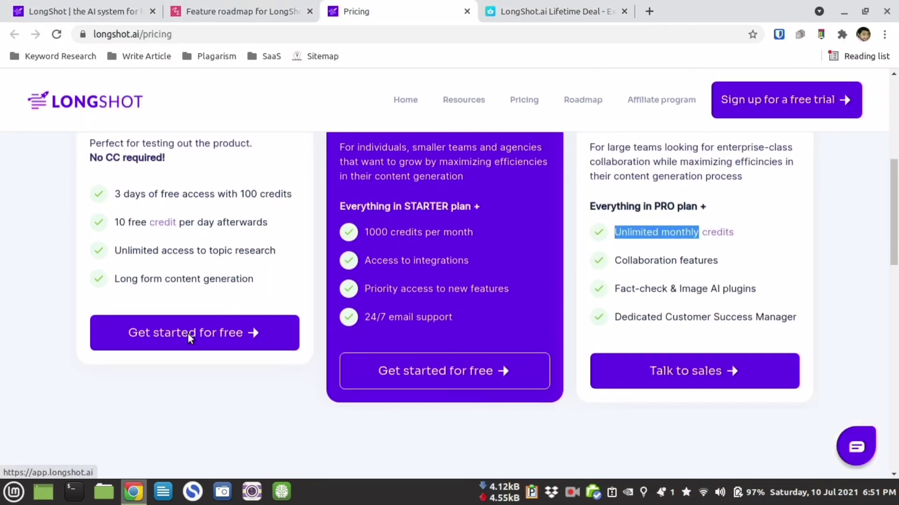
{"action": "left_click", "coordinate": [190, 336]}
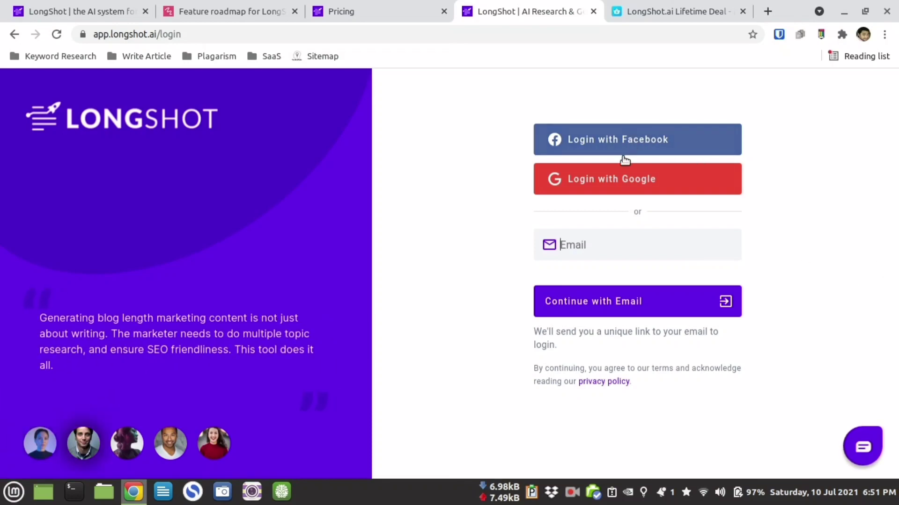
{"action": "left_click", "coordinate": [613, 178]}
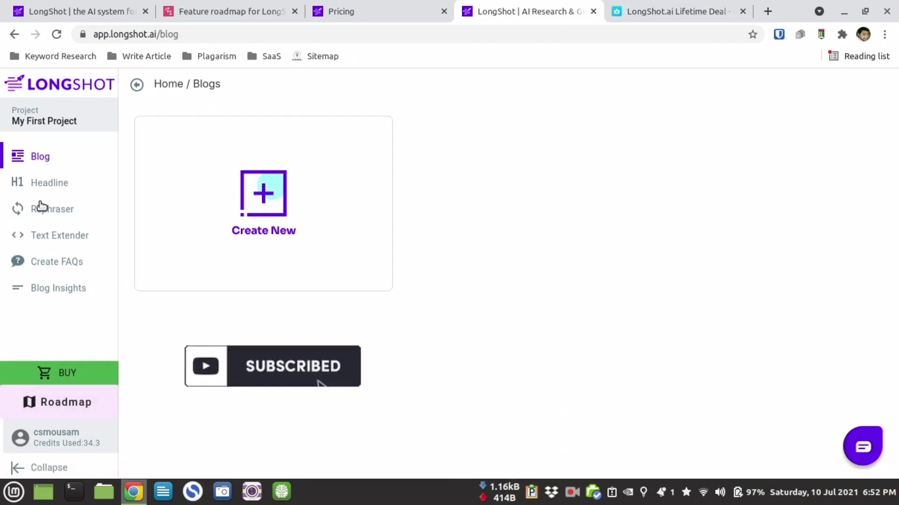
- Open the account page and highlight the trial's expiry date, the credits used and the referral code details
{"action": "left_click", "coordinate": [49, 443]}
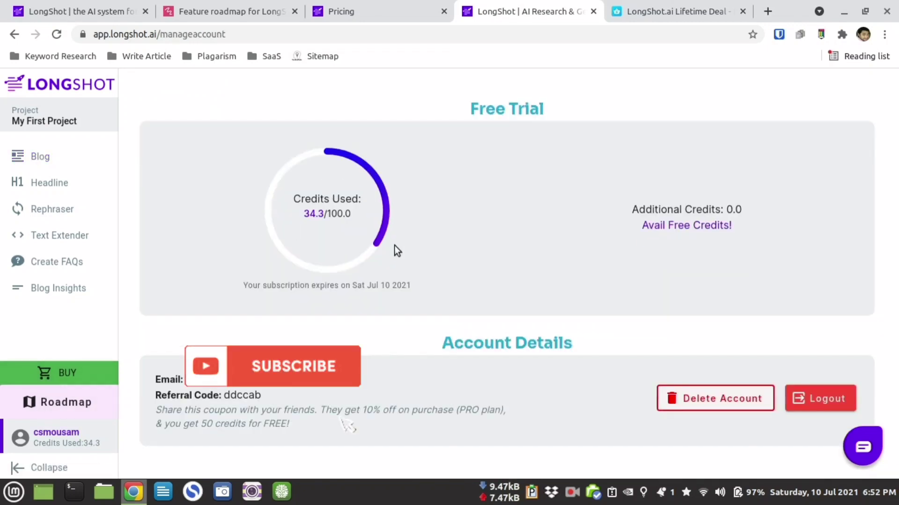
{"action": "left_click_drag", "start_coordinate": [247, 285], "coordinate": [451, 295]}
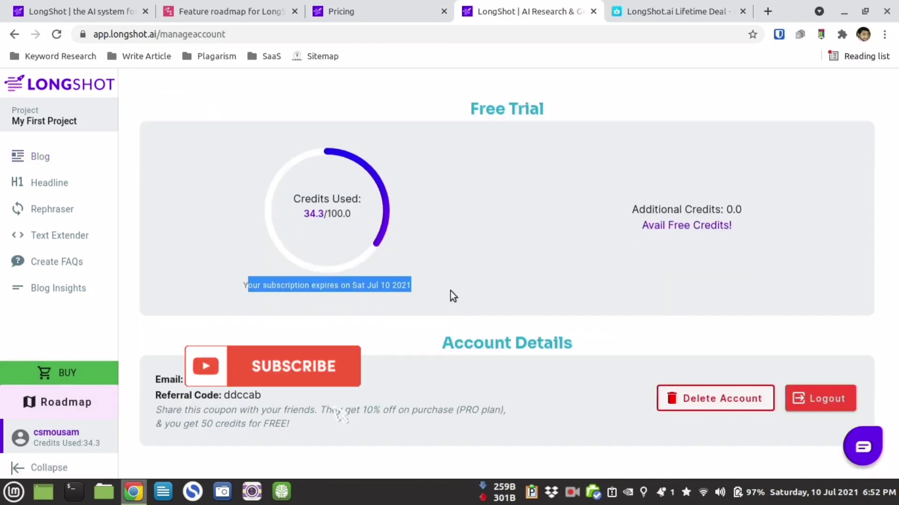
{"action": "left_click", "coordinate": [323, 214]}
{"action": "left_click_drag", "start_coordinate": [310, 214], "coordinate": [343, 214]}
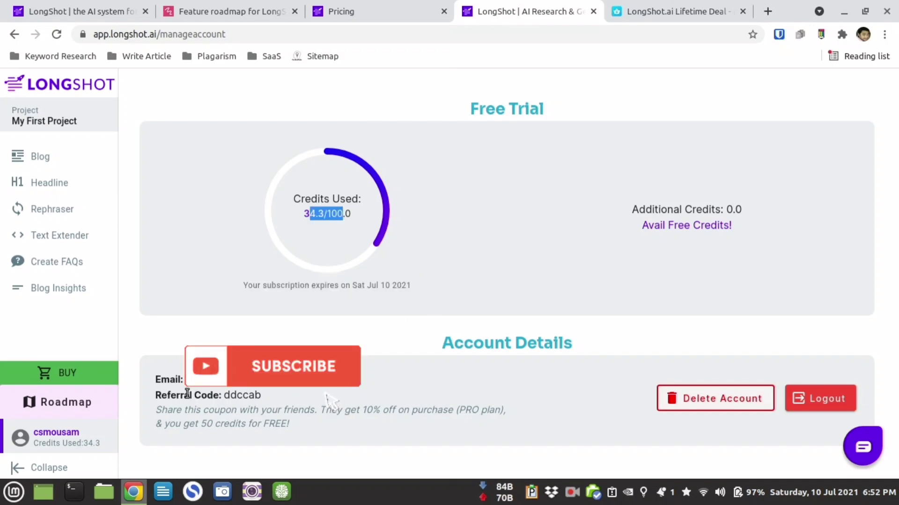
{"action": "left_click_drag", "start_coordinate": [187, 395], "coordinate": [346, 424]}
{"action": "left_click", "coordinate": [318, 439]}
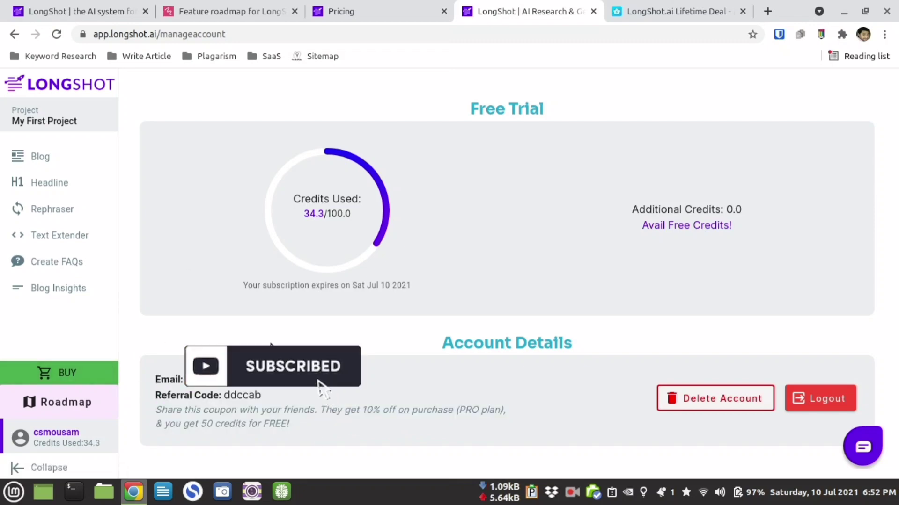
- Open the Avail Free Credits offer and read its three review steps, highlighting the introduction and the Step 3 instructions
{"action": "left_click", "coordinate": [694, 226]}
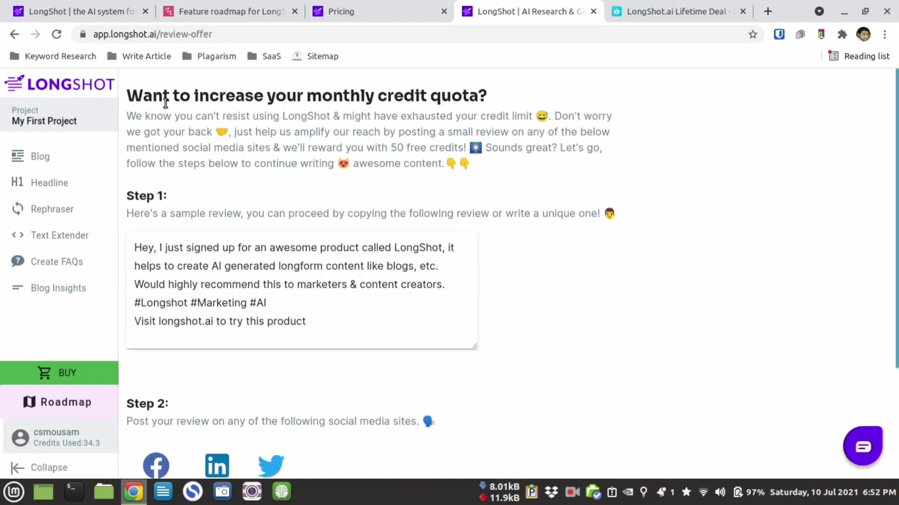
{"action": "left_click_drag", "start_coordinate": [129, 96], "coordinate": [554, 99]}
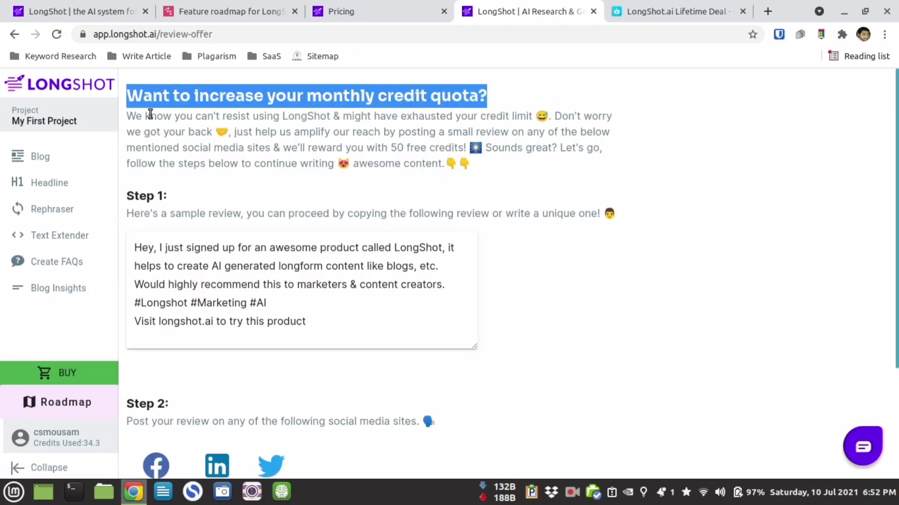
{"action": "left_click_drag", "start_coordinate": [131, 117], "coordinate": [215, 252]}
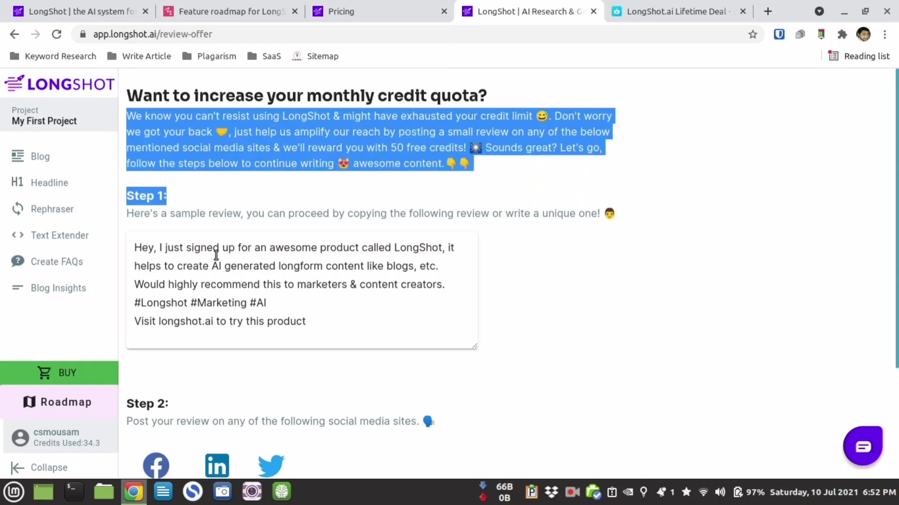
{"action": "scroll", "coordinate": [212, 280], "scroll_direction": "down", "scroll_amount": 2}
{"action": "scroll", "coordinate": [212, 280], "scroll_direction": "down", "scroll_amount": 1}
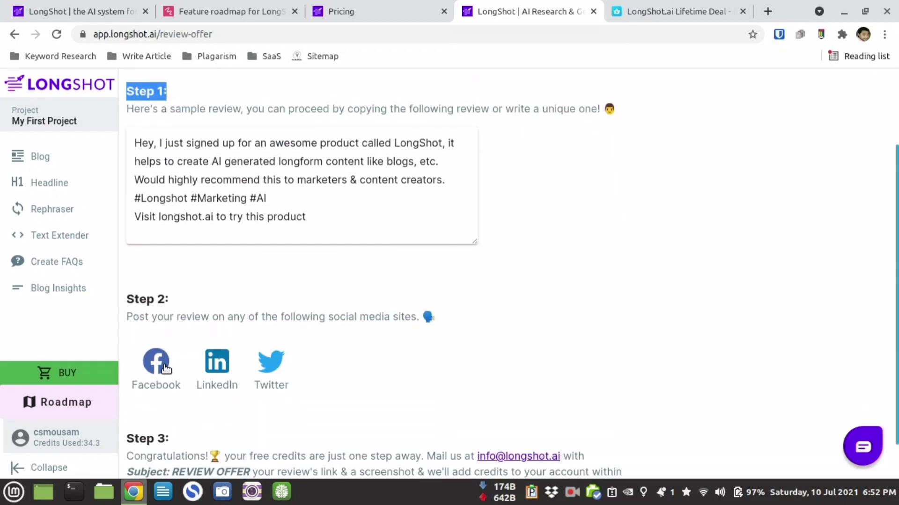
{"action": "scroll", "coordinate": [189, 406], "scroll_direction": "down", "scroll_amount": 1}
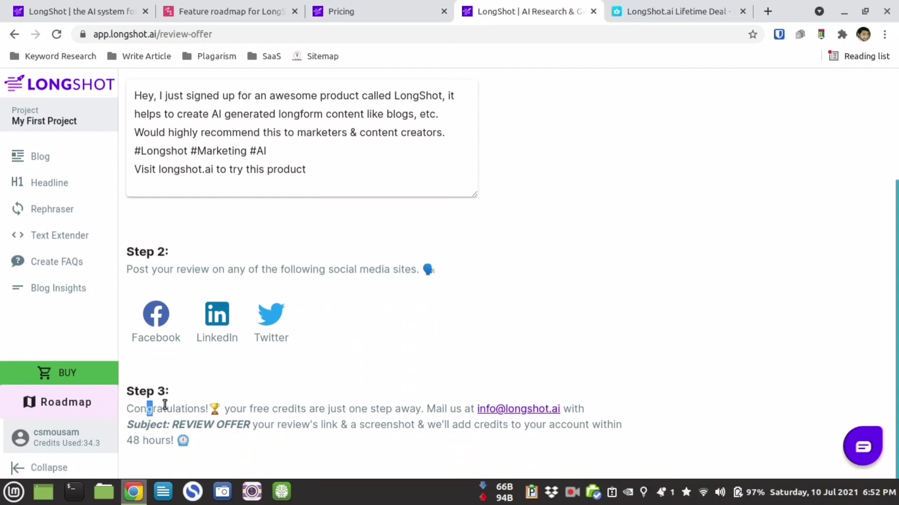
{"action": "left_click_drag", "start_coordinate": [147, 409], "coordinate": [467, 447]}
{"action": "left_click", "coordinate": [401, 443]}
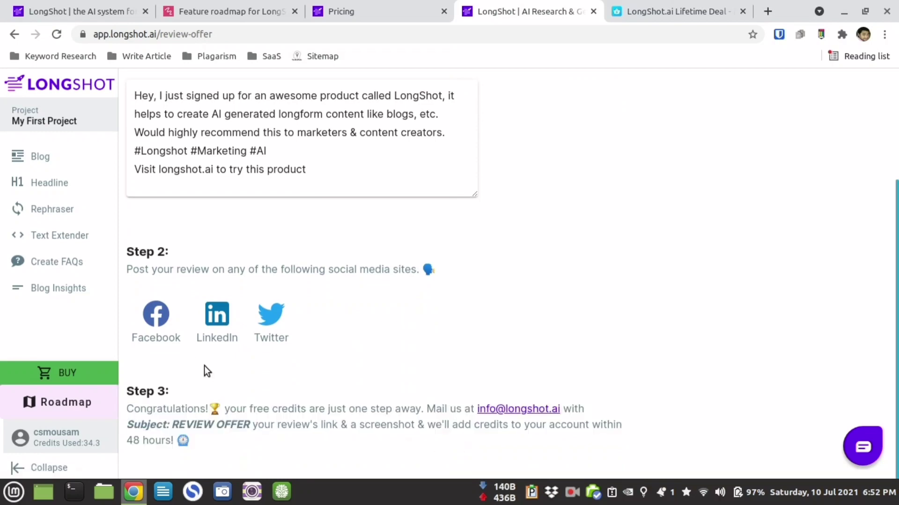
{"action": "scroll", "coordinate": [210, 356], "scroll_direction": "up", "scroll_amount": 3}
- Create a new blog and search its Research stage for the topic "blogging tips"
{"action": "left_click", "coordinate": [40, 157]}
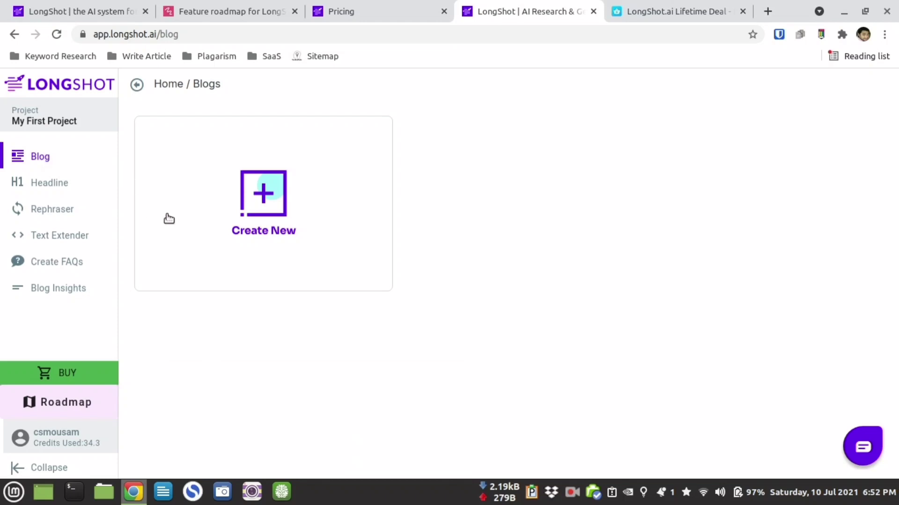
{"action": "left_click", "coordinate": [243, 206]}
{"action": "left_click", "coordinate": [306, 124]}
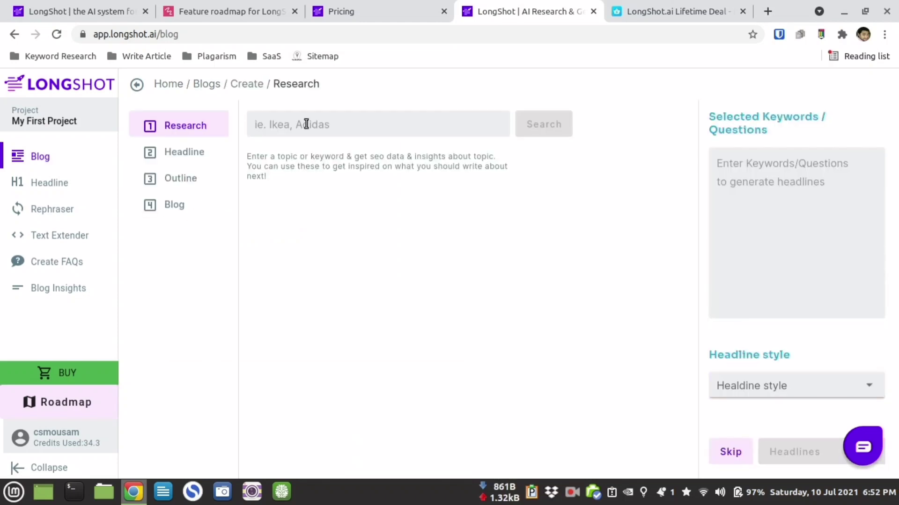
{"action": "type", "text": "blogging "}
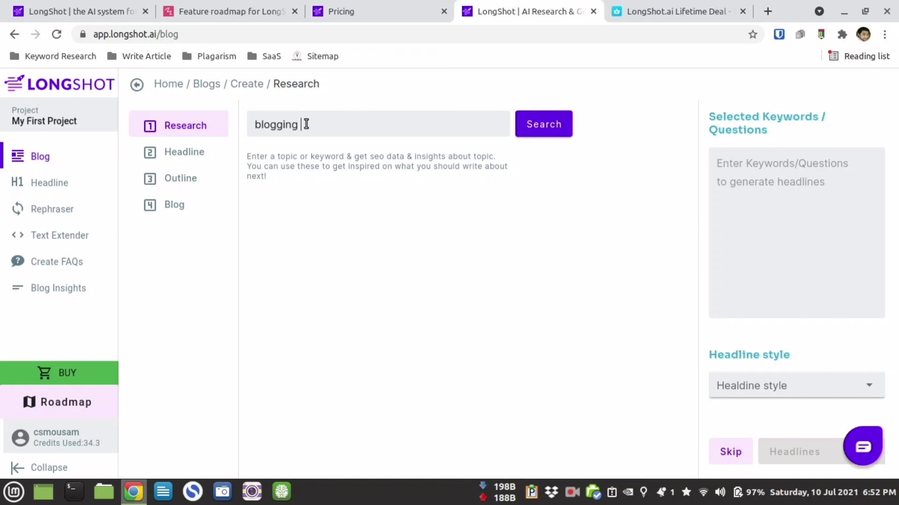
{"action": "type", "text": "tips"}
{"action": "left_click", "coordinate": [543, 128]}
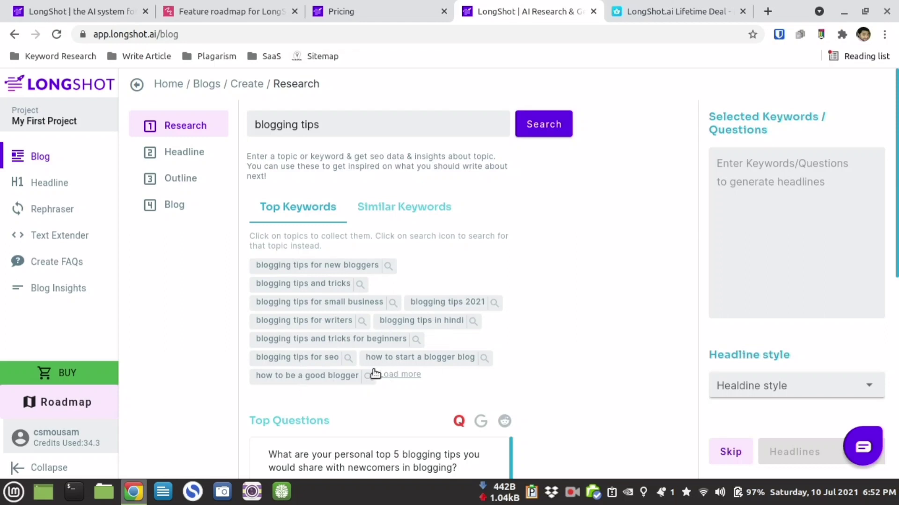
- Look at the Similar Keywords, return to the Top Keywords and point out the Selected Keywords / Questions box
{"action": "left_click", "coordinate": [398, 208]}
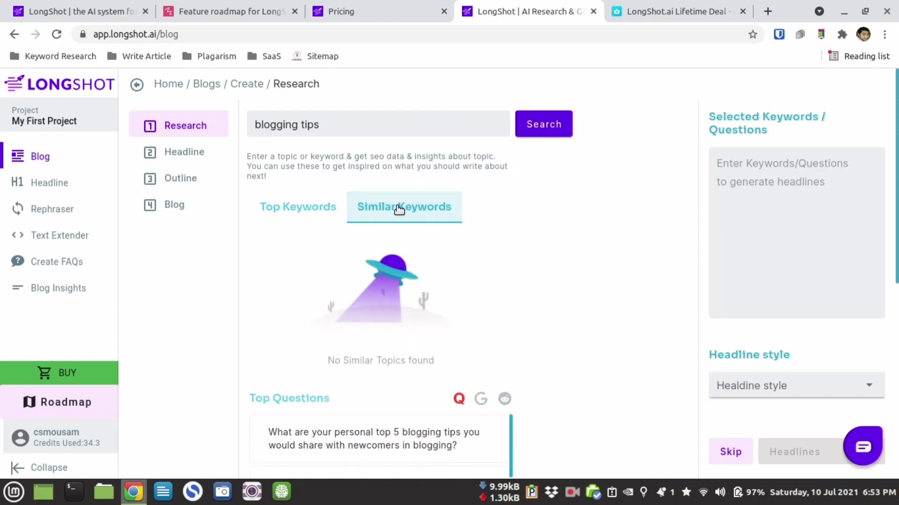
{"action": "left_click", "coordinate": [313, 205]}
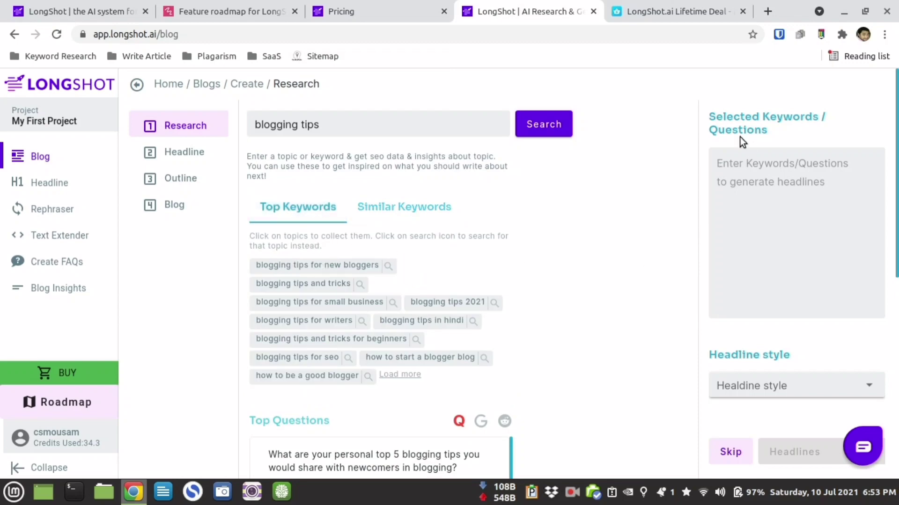
{"action": "left_click_drag", "start_coordinate": [710, 114], "coordinate": [785, 229]}
{"action": "left_click", "coordinate": [778, 196]}
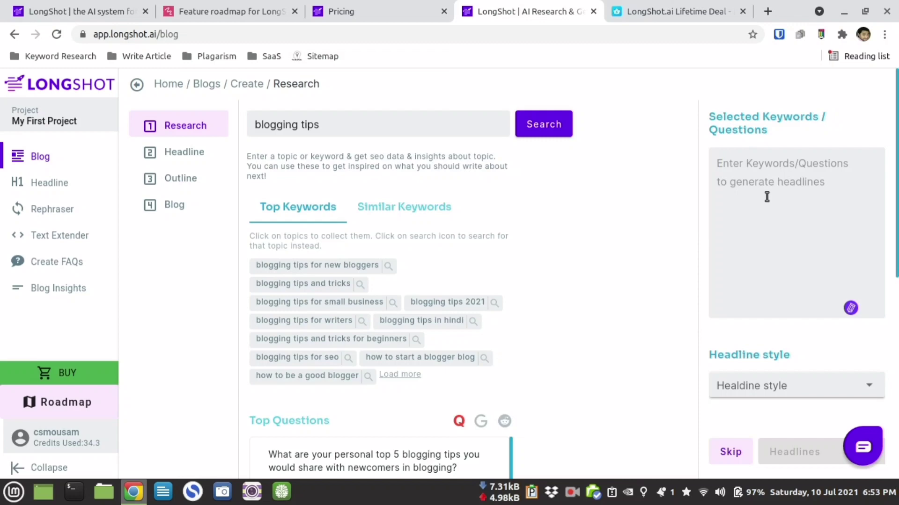
- Enter the test text "zxczc" in the Selected Keywords / Questions box and delete it again
{"action": "type", "text": "zxczc"}
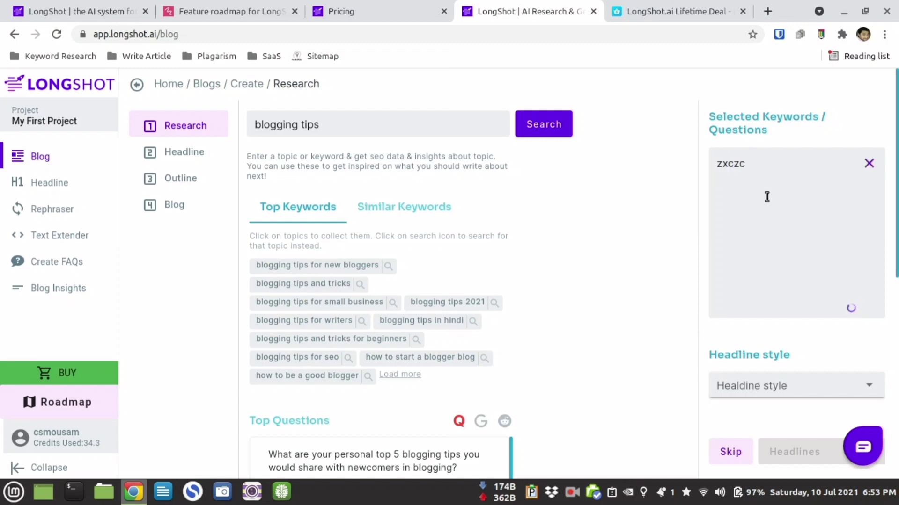
{"action": "key", "text": "BackSpace"}
{"action": "key", "text": "BackSpace"}
{"action": "key", "text": "BackSpace"}
{"action": "key", "text": "BackSpace"}
{"action": "key", "text": "BackSpace"}
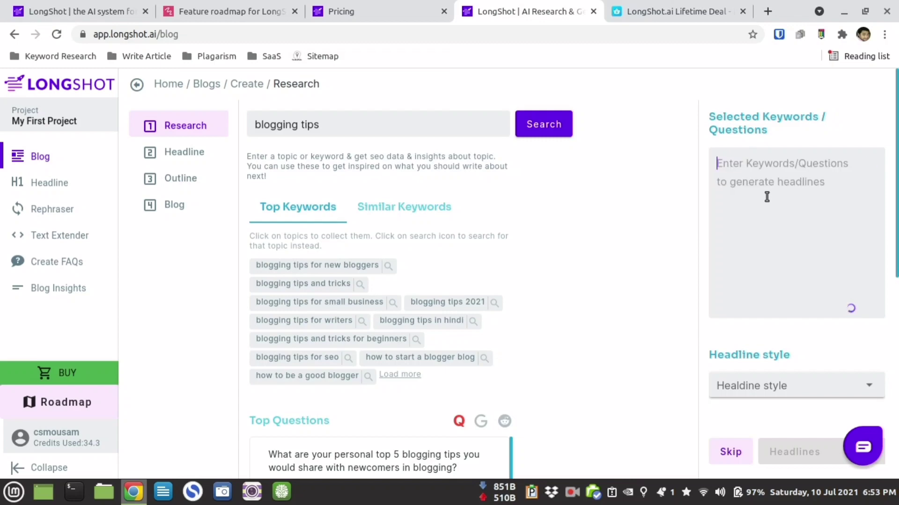
- Collect the top keywords "blogging tips for new bloggers", "blogging tips and tricks", "blogging tips for small business" and "blogging tips for seo"
{"action": "left_click", "coordinate": [298, 264]}
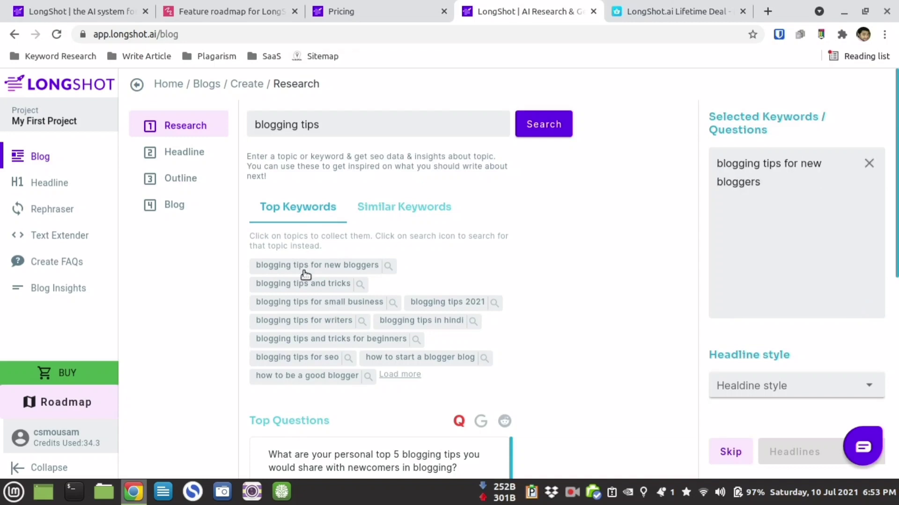
{"action": "left_click", "coordinate": [302, 285]}
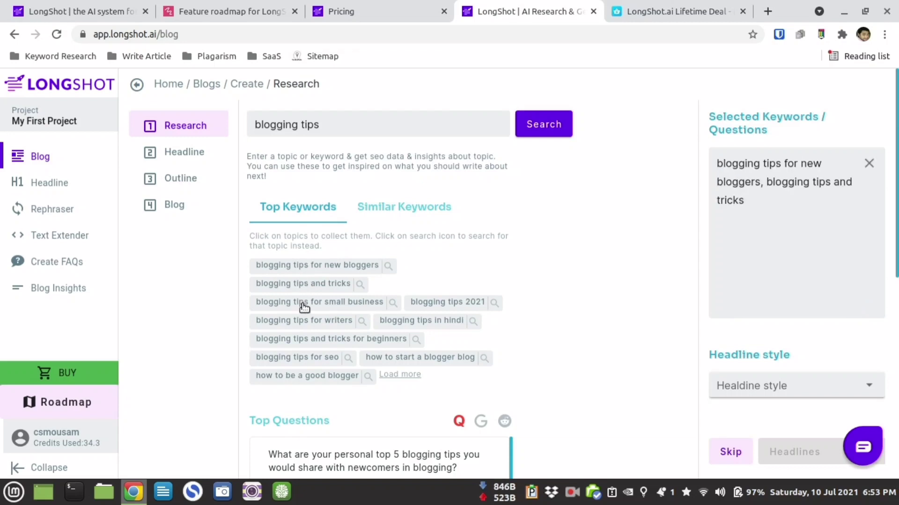
{"action": "left_click", "coordinate": [303, 304]}
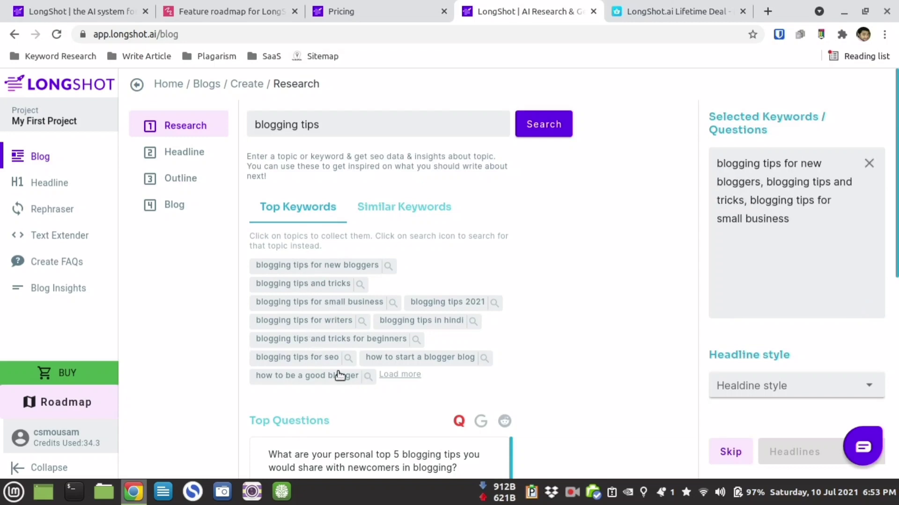
{"action": "left_click", "coordinate": [318, 359]}
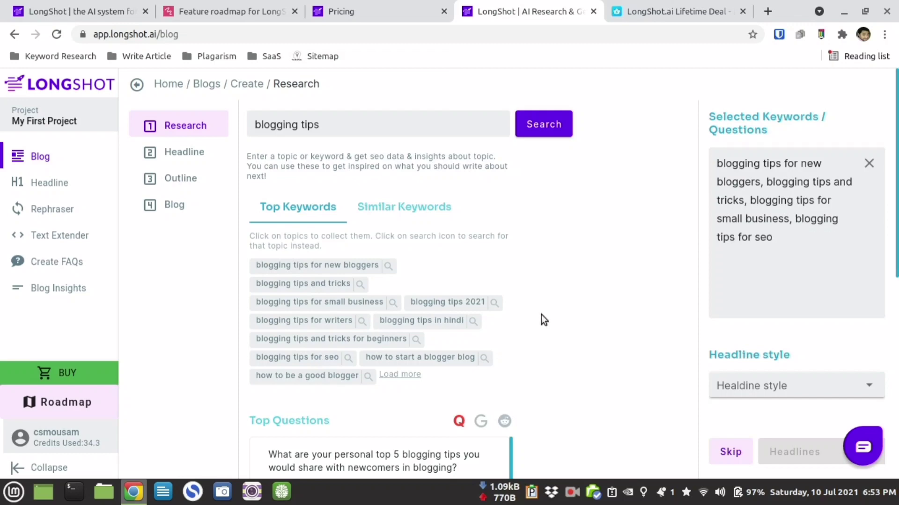
- Load more top keywords and add "how to get better at blogging" to the selected keywords
{"action": "scroll", "coordinate": [538, 318], "scroll_direction": "down", "scroll_amount": 1}
{"action": "left_click", "coordinate": [412, 343]}
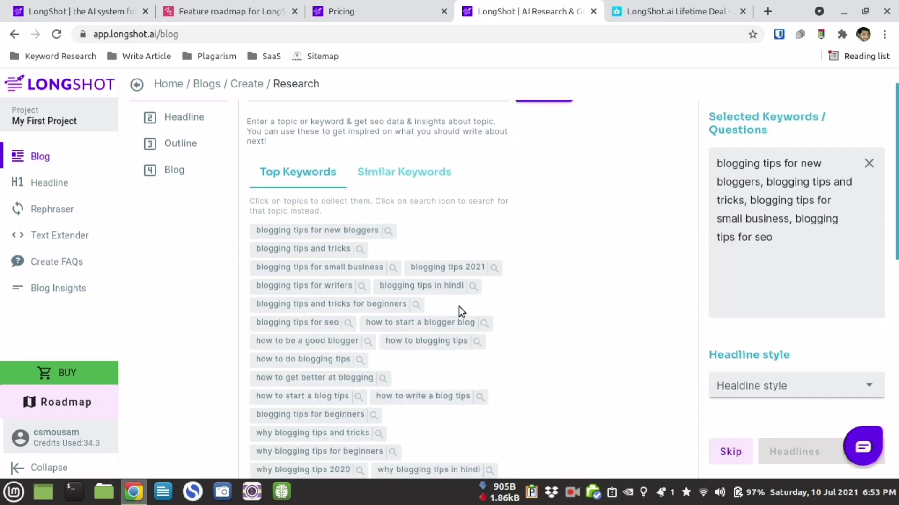
{"action": "scroll", "coordinate": [402, 293], "scroll_direction": "down", "scroll_amount": 1}
{"action": "scroll", "coordinate": [401, 296], "scroll_direction": "down", "scroll_amount": 1}
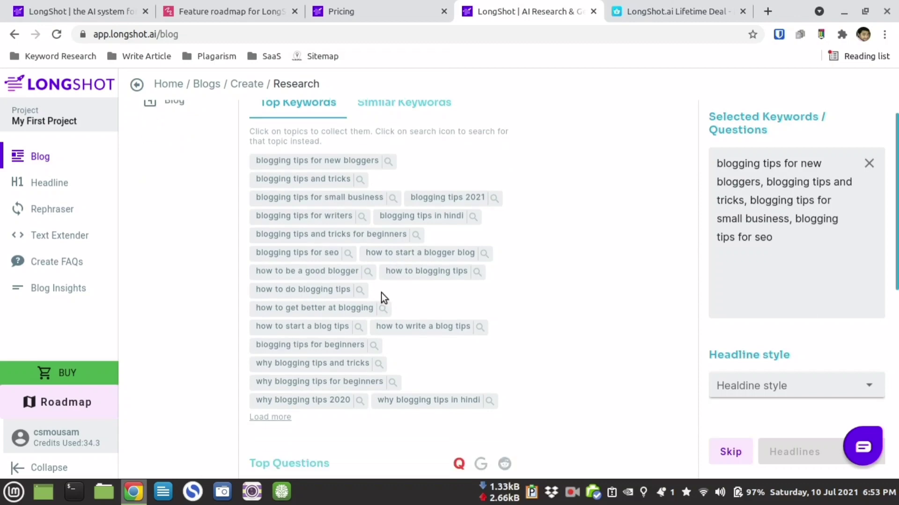
{"action": "left_click", "coordinate": [333, 313]}
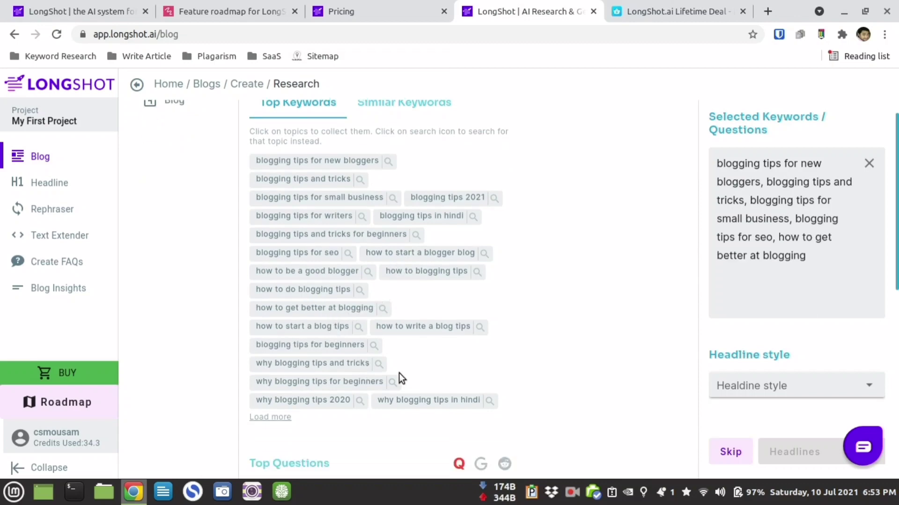
- Browse the Top Questions from Google and Reddit, and add Google's "How can I get better at blogging?" to the selection
{"action": "scroll", "coordinate": [401, 378], "scroll_direction": "down", "scroll_amount": 2}
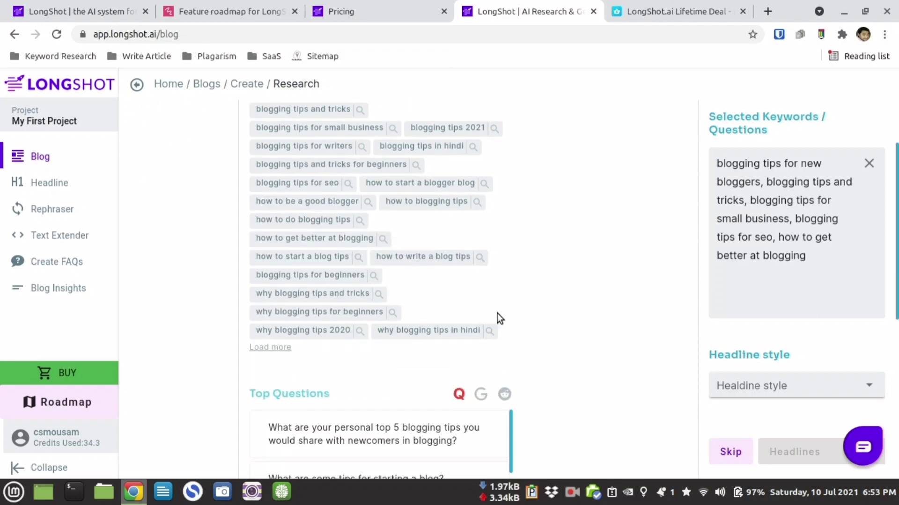
{"action": "scroll", "coordinate": [498, 315], "scroll_direction": "down", "scroll_amount": 4}
{"action": "left_click_drag", "start_coordinate": [251, 255], "coordinate": [335, 255]}
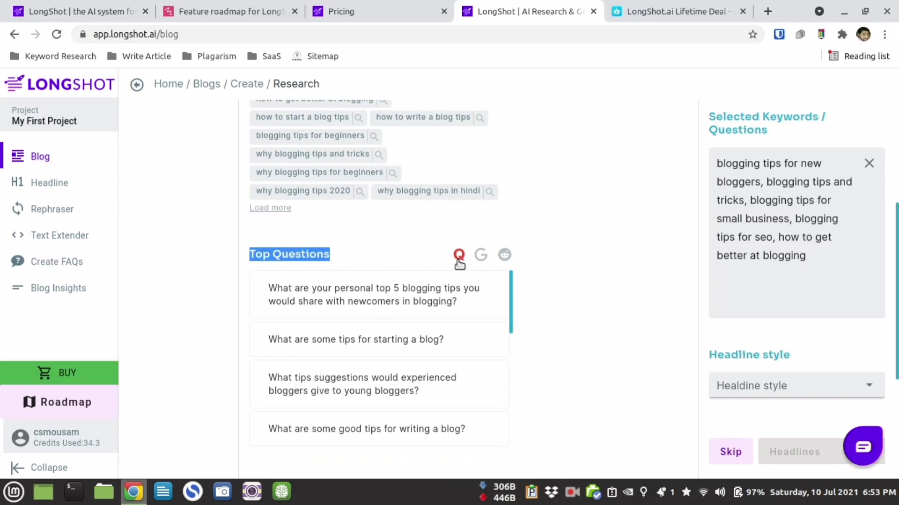
{"action": "left_click", "coordinate": [481, 256]}
{"action": "left_click", "coordinate": [504, 255]}
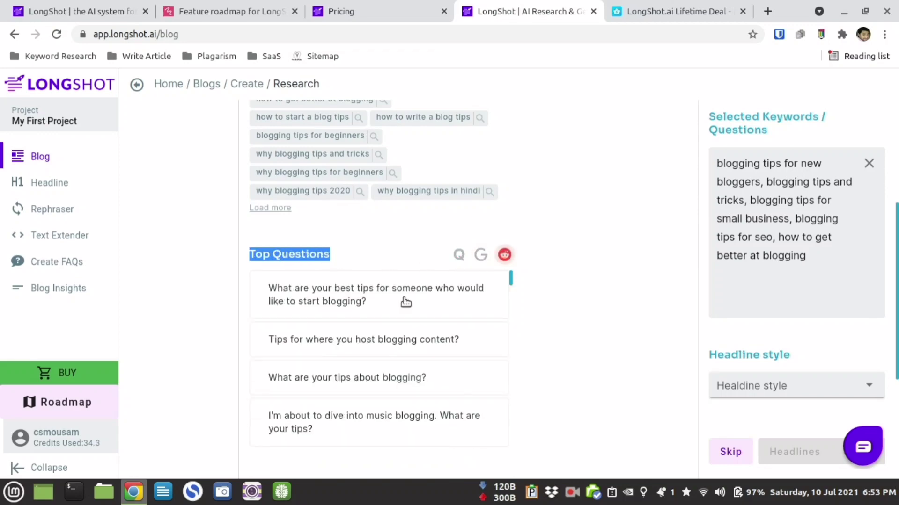
{"action": "scroll", "coordinate": [352, 309], "scroll_direction": "down", "scroll_amount": 3}
{"action": "scroll", "coordinate": [358, 320], "scroll_direction": "up", "scroll_amount": 3}
{"action": "left_click", "coordinate": [481, 255]}
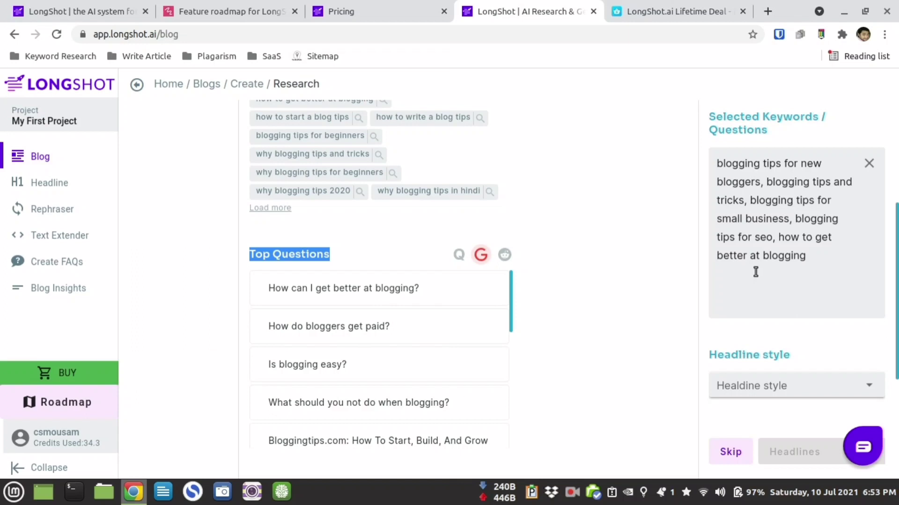
{"action": "left_click", "coordinate": [335, 293]}
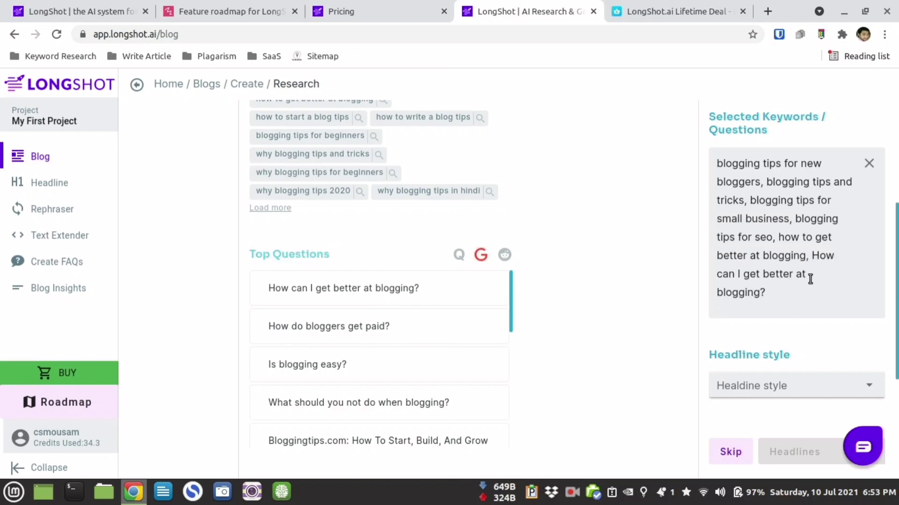
- Browse the remaining Google questions and add the Quora question "Which are the great tips to have a successful blog?" to the selection
{"action": "scroll", "coordinate": [356, 339], "scroll_direction": "down", "scroll_amount": 1}
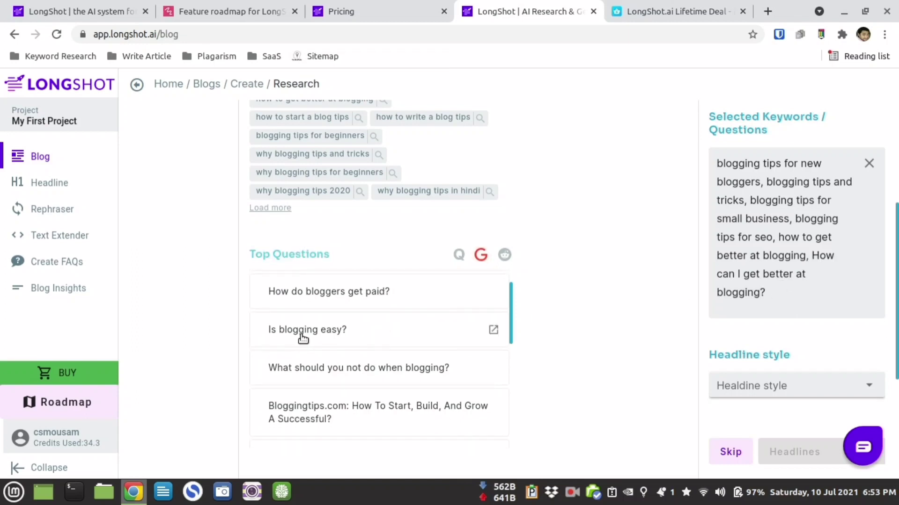
{"action": "scroll", "coordinate": [317, 386], "scroll_direction": "down", "scroll_amount": 2}
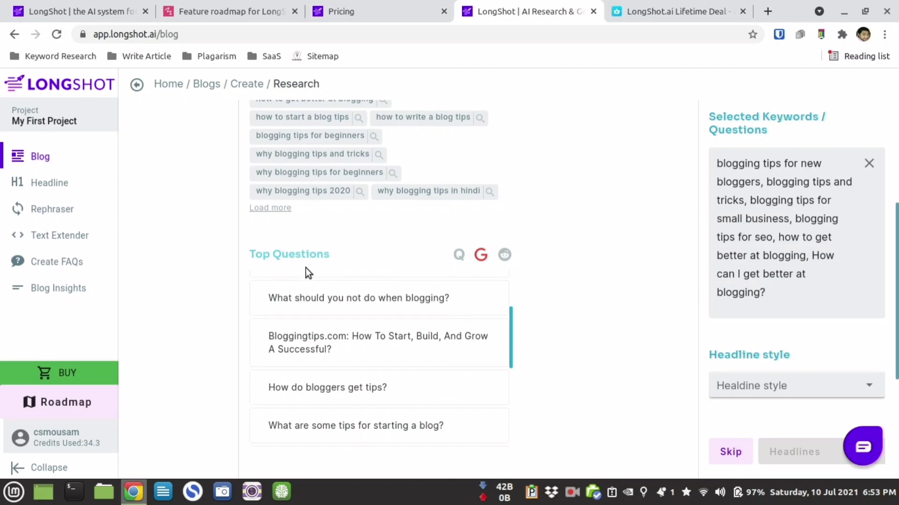
{"action": "left_click", "coordinate": [461, 256]}
{"action": "scroll", "coordinate": [388, 327], "scroll_direction": "down", "scroll_amount": 1}
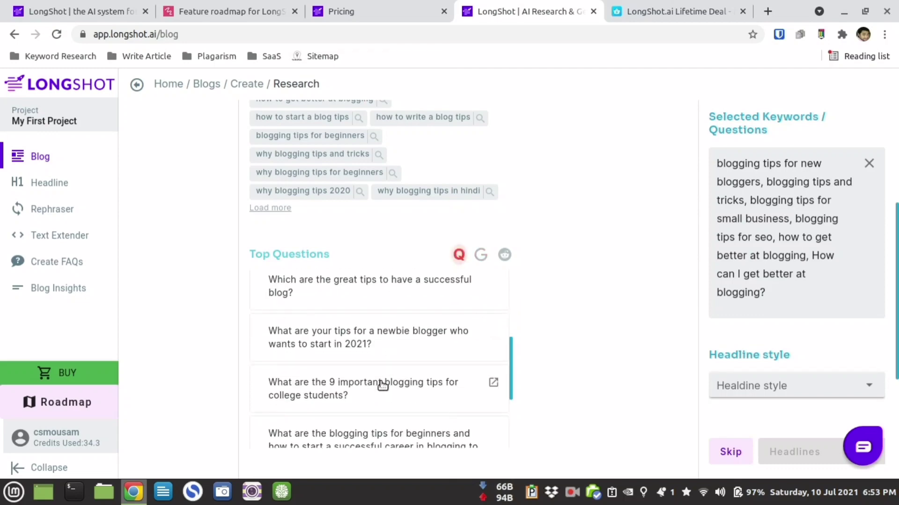
{"action": "scroll", "coordinate": [348, 390], "scroll_direction": "up", "scroll_amount": 2}
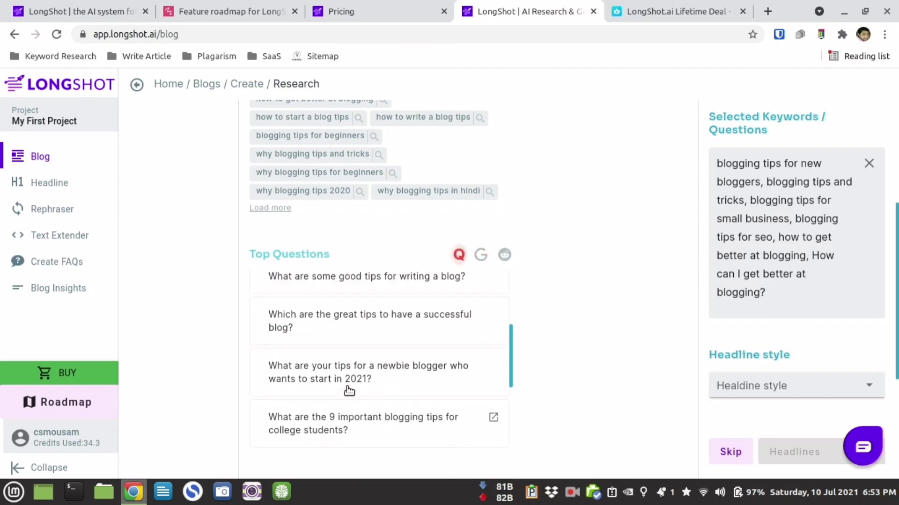
{"action": "scroll", "coordinate": [349, 365], "scroll_direction": "up", "scroll_amount": 1}
{"action": "left_click", "coordinate": [354, 351]}
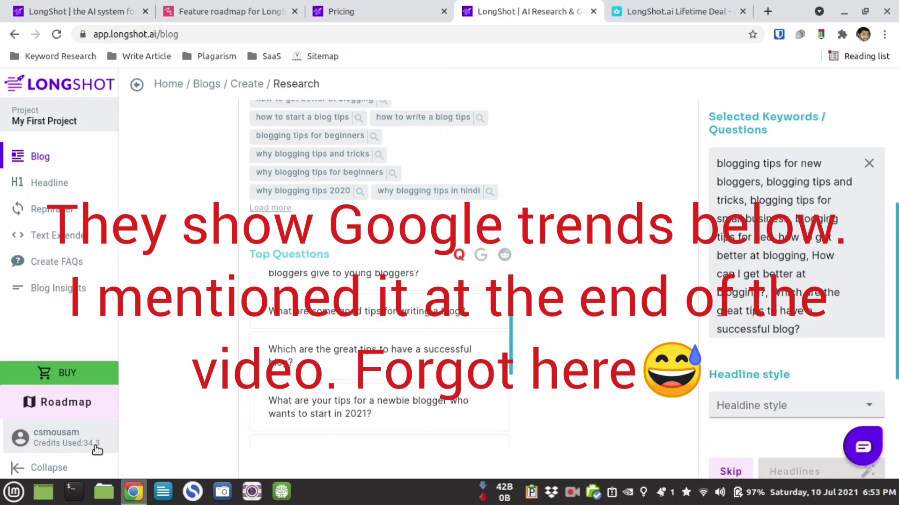
- Look over the search volume chart and the collected research, and set the headline style to Listicle
{"action": "scroll", "coordinate": [749, 323], "scroll_direction": "down", "scroll_amount": 4}
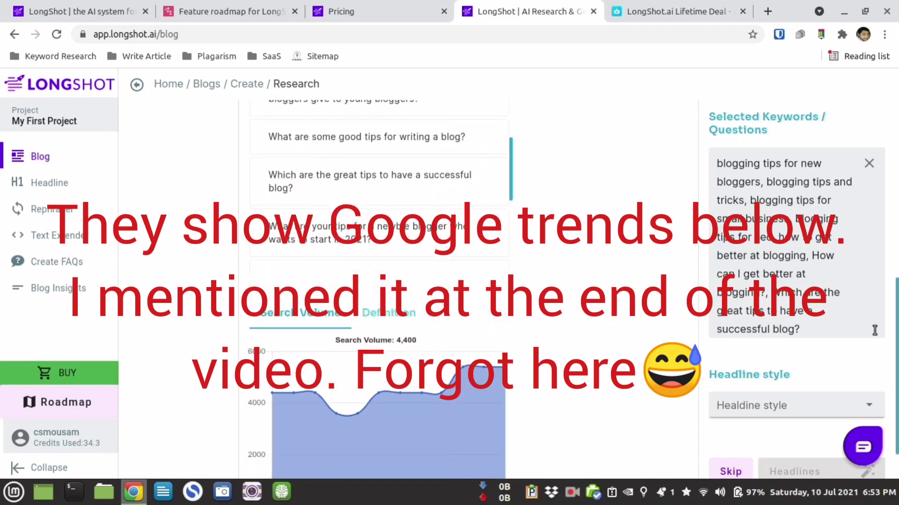
{"action": "left_click", "coordinate": [767, 408]}
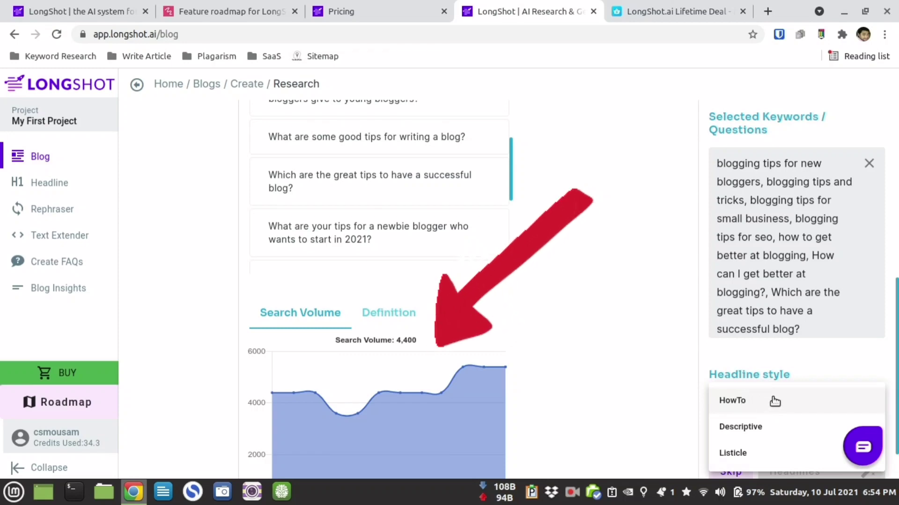
{"action": "left_click", "coordinate": [578, 281]}
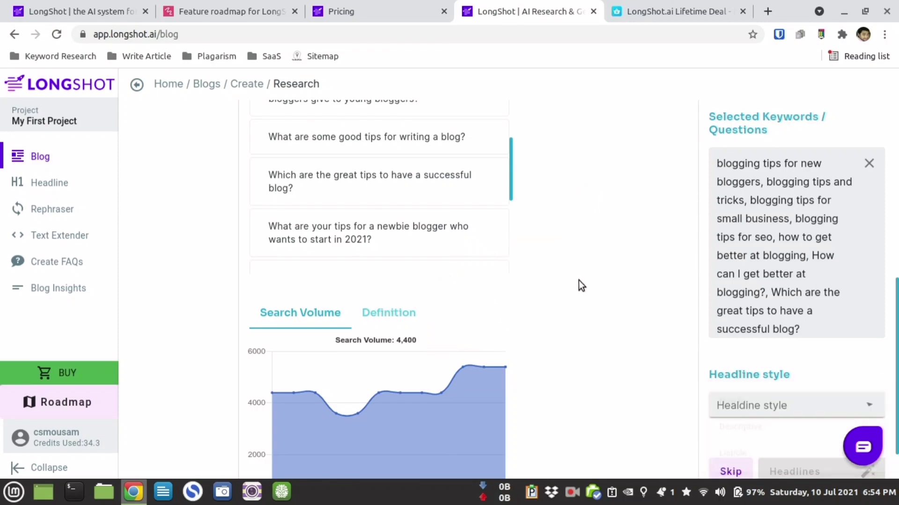
{"action": "scroll", "coordinate": [579, 281], "scroll_direction": "up", "scroll_amount": 4}
{"action": "scroll", "coordinate": [439, 209], "scroll_direction": "up", "scroll_amount": 6}
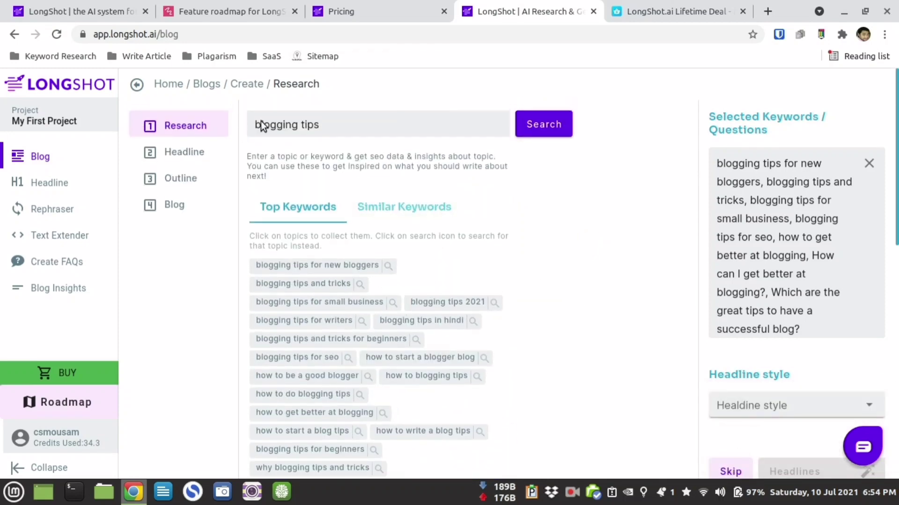
{"action": "scroll", "coordinate": [783, 394], "scroll_direction": "down", "scroll_amount": 3}
{"action": "left_click", "coordinate": [746, 414]}
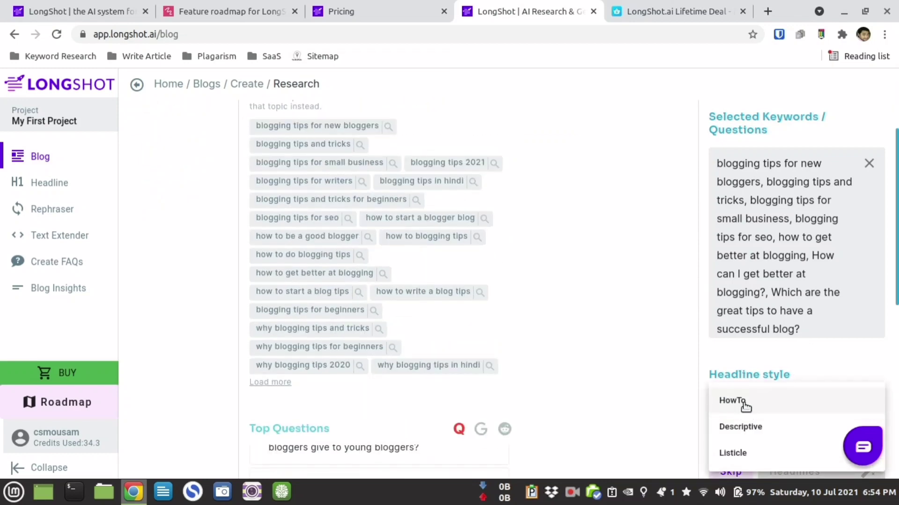
{"action": "left_click", "coordinate": [733, 453]}
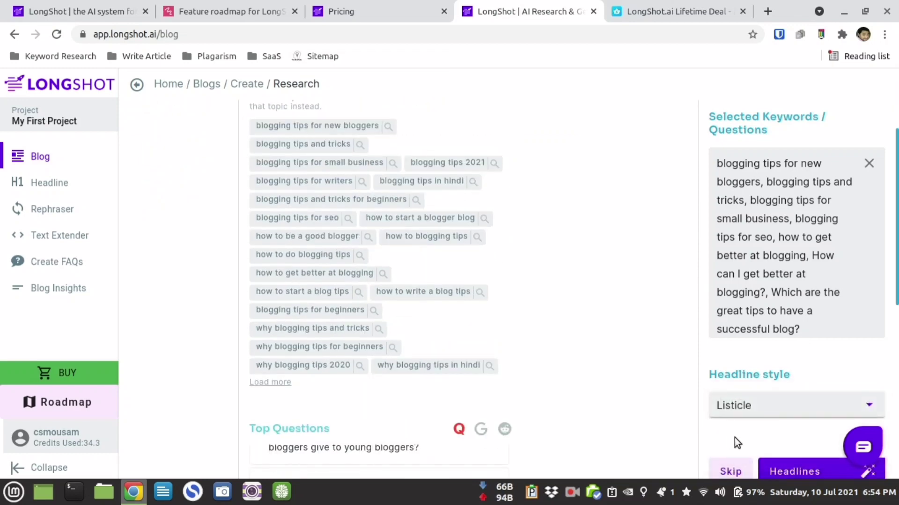
- Recheck the headline style options, keep Listicle and generate headlines from the selected keywords and questions
{"action": "left_click", "coordinate": [739, 412]}
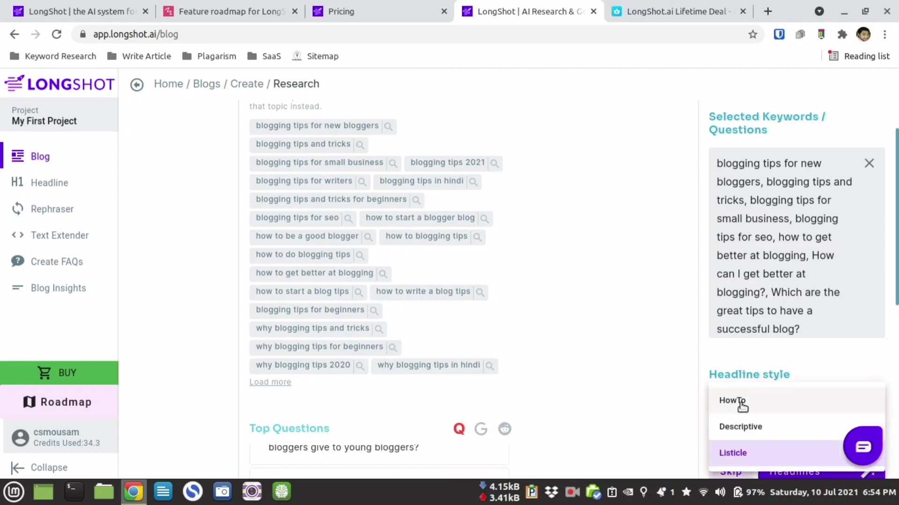
{"action": "left_click", "coordinate": [661, 349]}
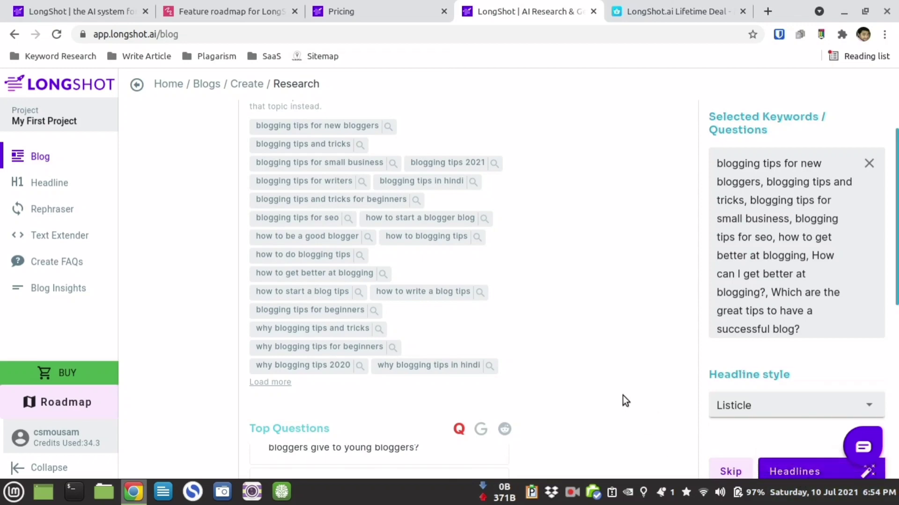
{"action": "left_click", "coordinate": [785, 469]}
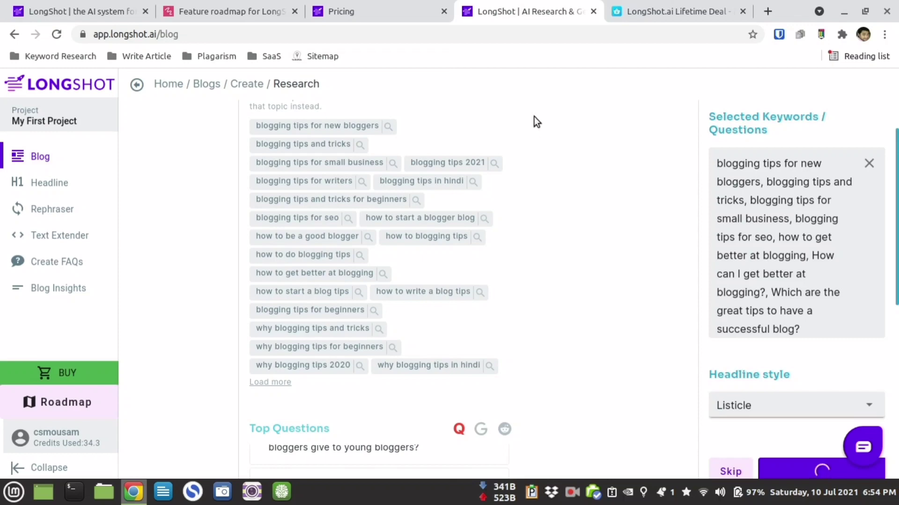
{"action": "scroll", "coordinate": [547, 116], "scroll_direction": "up", "scroll_amount": 2}
- Open the bookmarked Grammarly plagiarism checker in place of the Dealify page, and the Prepostseo plagiarism checker in a new tab
{"action": "left_click", "coordinate": [687, 7]}
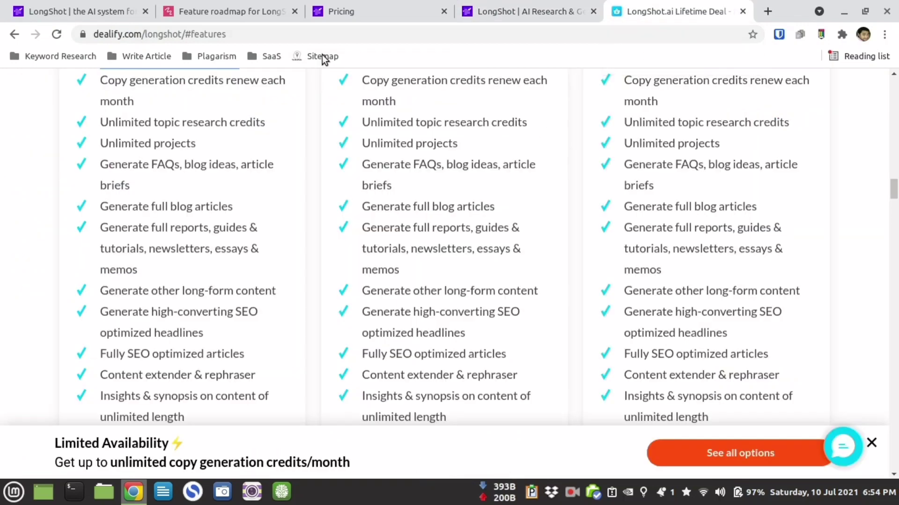
{"action": "left_click", "coordinate": [216, 58]}
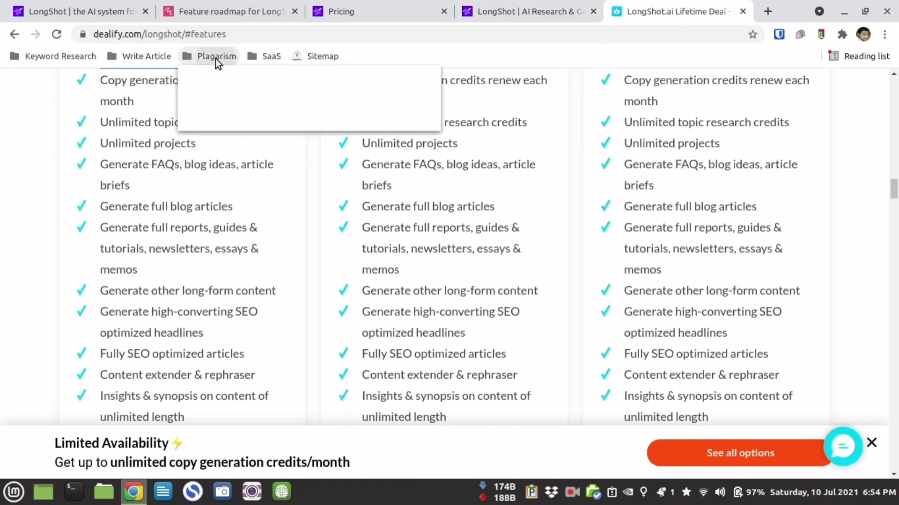
{"action": "left_click", "coordinate": [218, 88]}
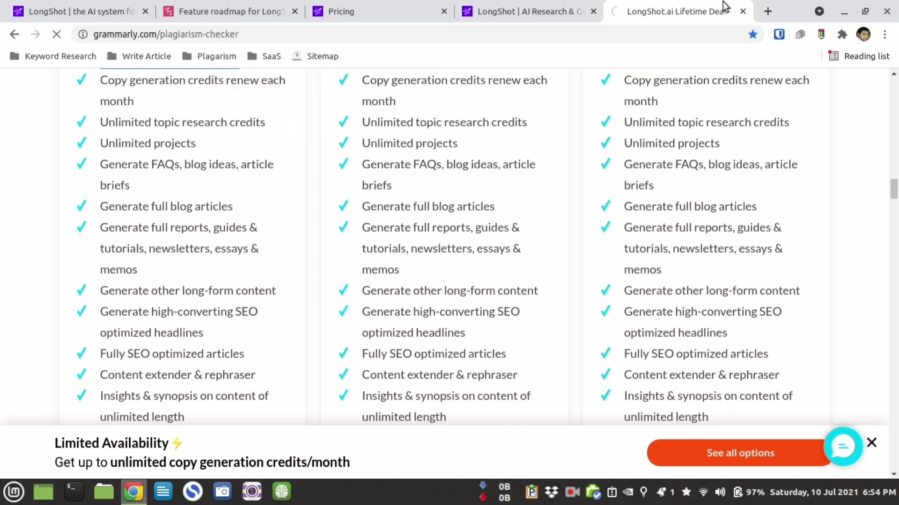
{"action": "left_click", "coordinate": [767, 11]}
{"action": "left_click", "coordinate": [209, 57]}
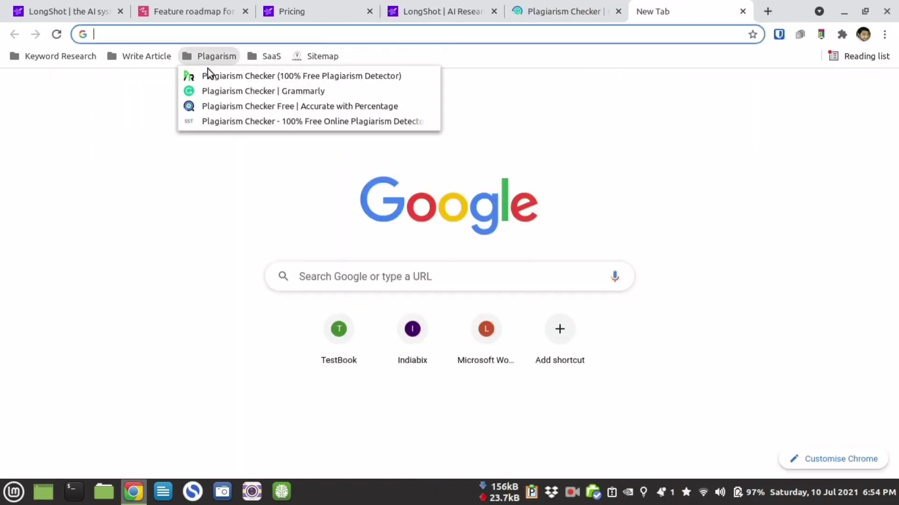
{"action": "left_click", "coordinate": [209, 74]}
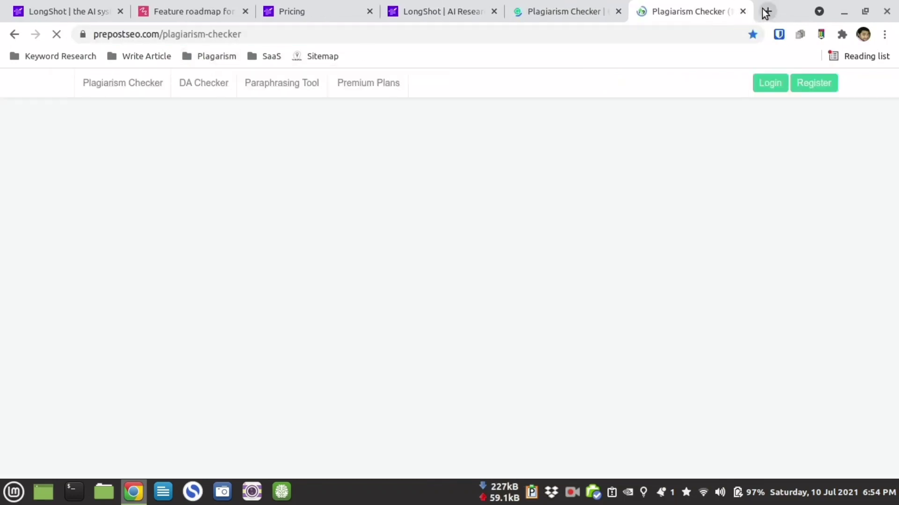
- Open the bookmarked "Plagiarism Checker Free | Accurate with Percentage" and SmallSEOTools plagiarism checkers in new tabs, and return to the LongShot research page
{"action": "left_click", "coordinate": [768, 11]}
{"action": "left_click", "coordinate": [210, 60]}
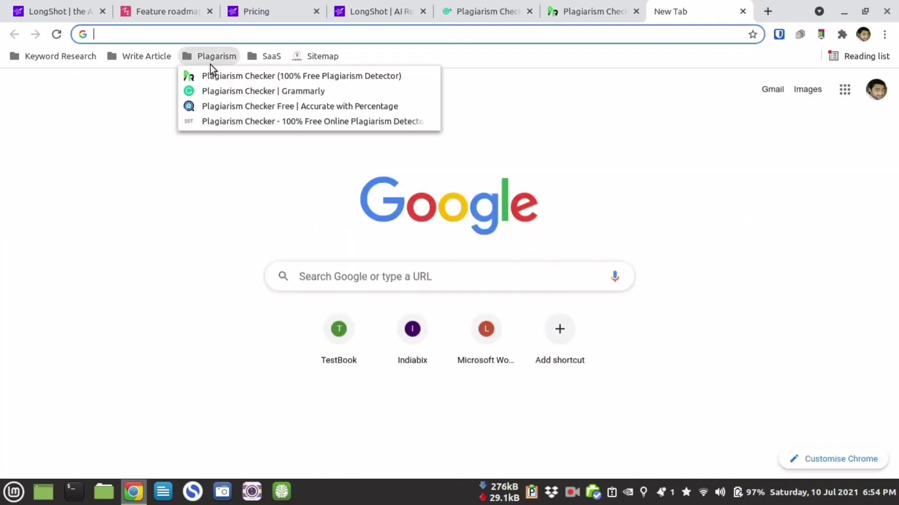
{"action": "left_click", "coordinate": [215, 100]}
{"action": "left_click", "coordinate": [767, 12]}
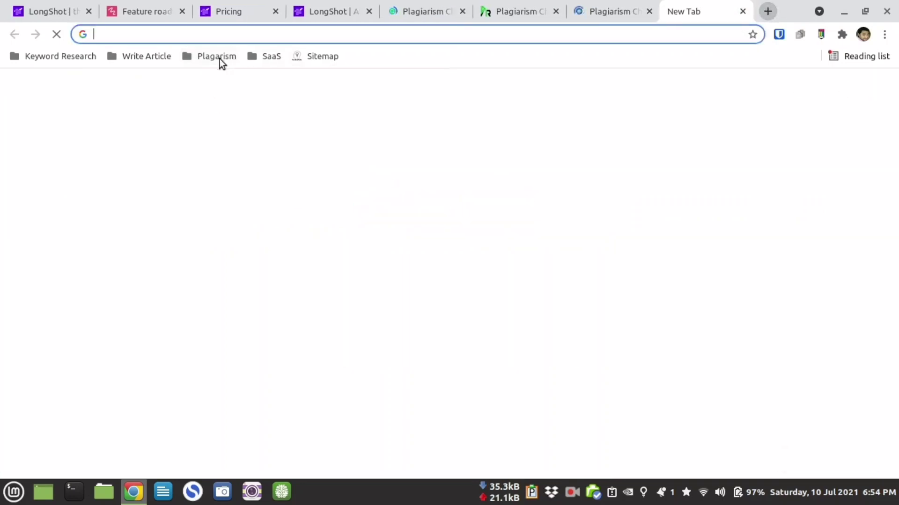
{"action": "left_click", "coordinate": [220, 58]}
{"action": "left_click", "coordinate": [227, 117]}
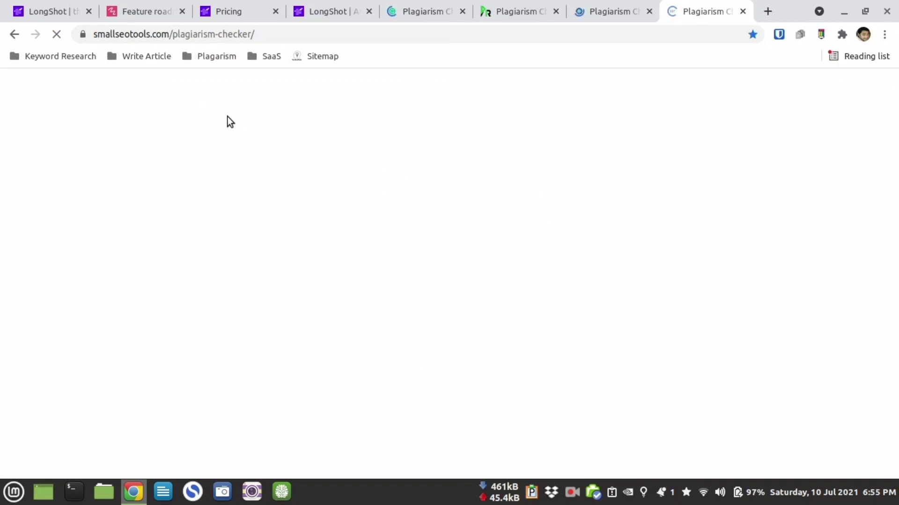
{"action": "left_click", "coordinate": [324, 9]}
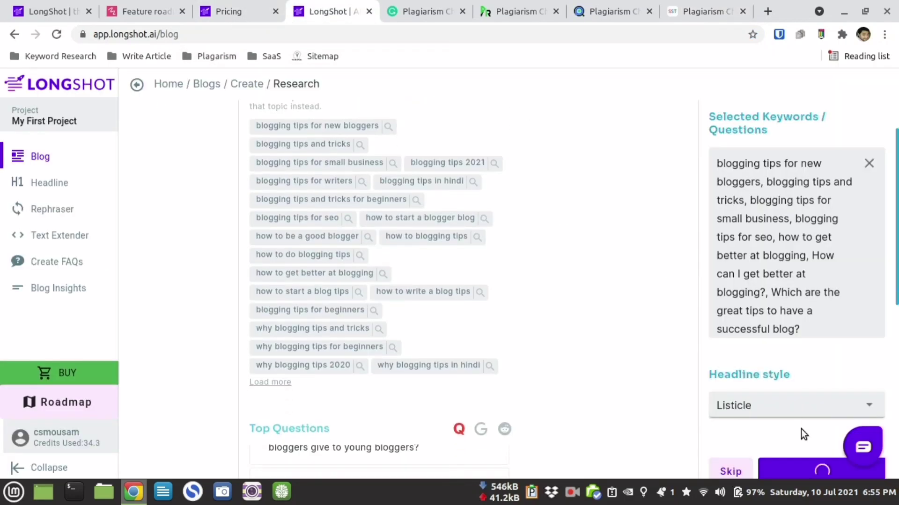
{"action": "scroll", "coordinate": [801, 429], "scroll_direction": "up", "scroll_amount": 3}
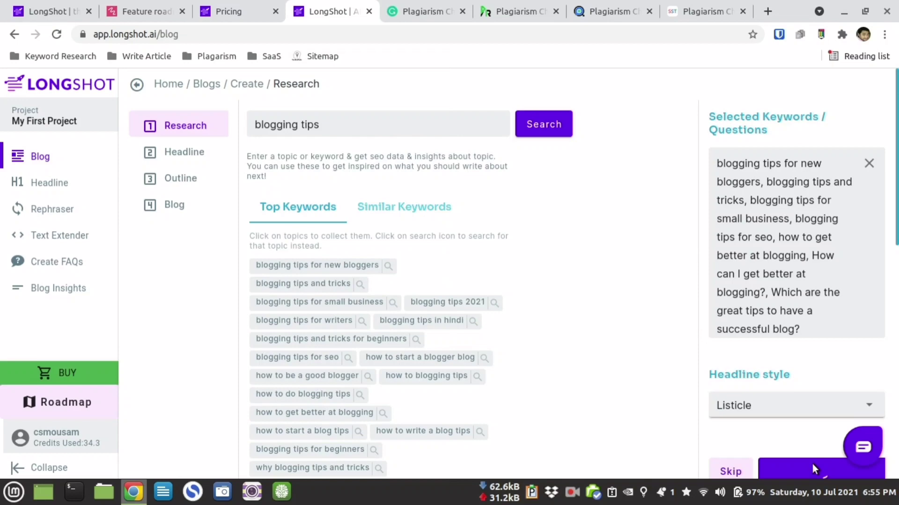
{"action": "right_click", "coordinate": [54, 211]}
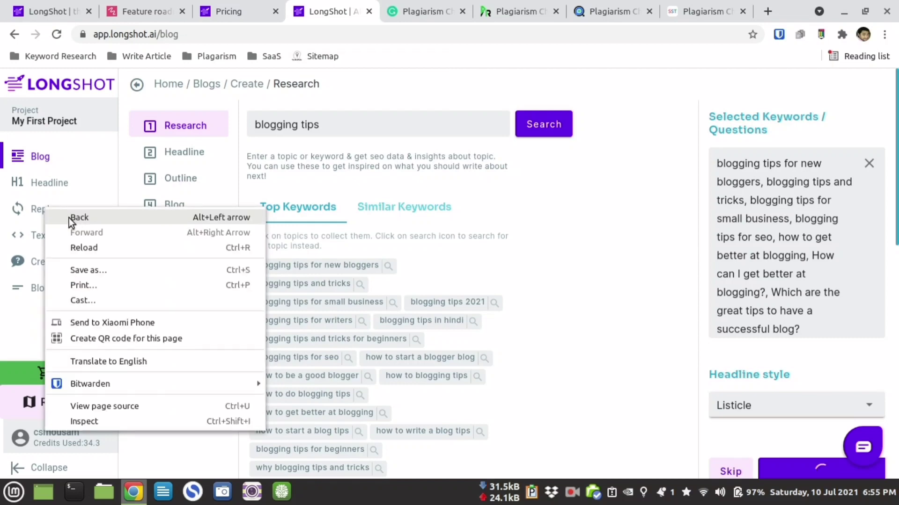
{"action": "left_click", "coordinate": [24, 236]}
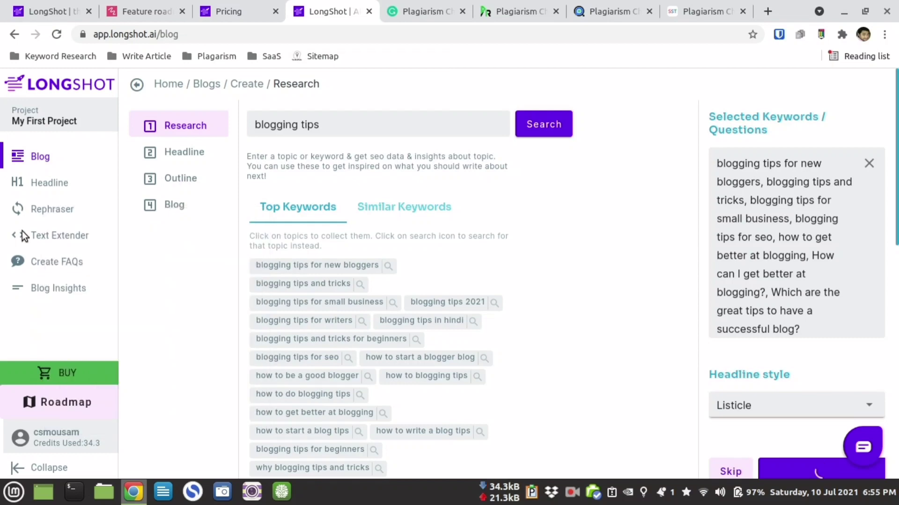
{"action": "right_click", "coordinate": [38, 236]}
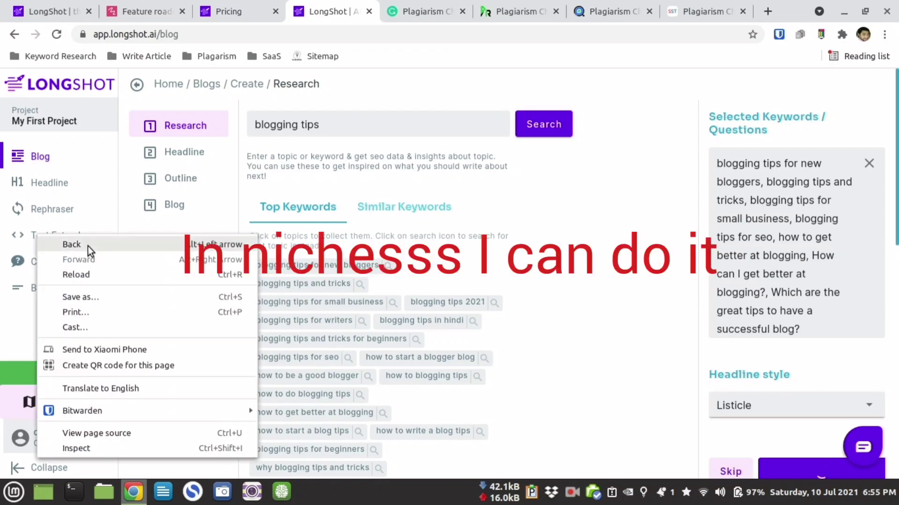
{"action": "left_click", "coordinate": [641, 306]}
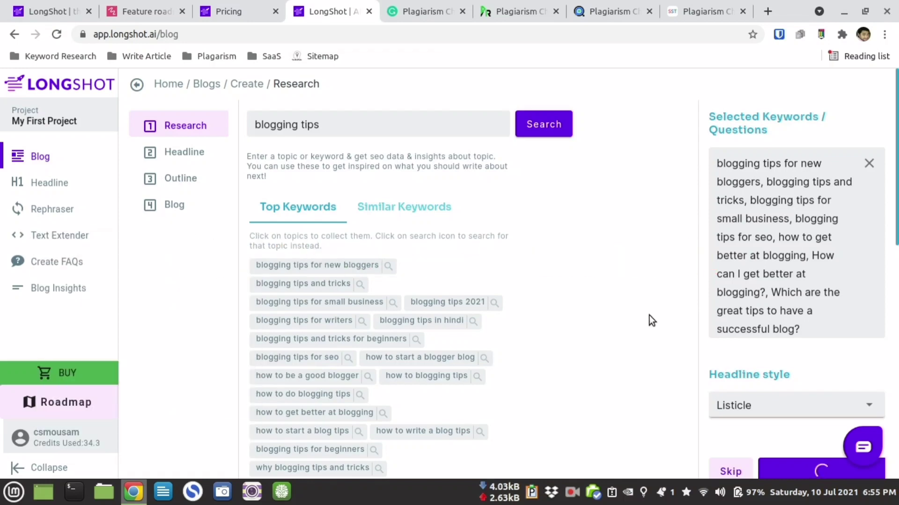
{"action": "scroll", "coordinate": [831, 424], "scroll_direction": "down", "scroll_amount": 1}
{"action": "scroll", "coordinate": [831, 424], "scroll_direction": "down", "scroll_amount": 1}
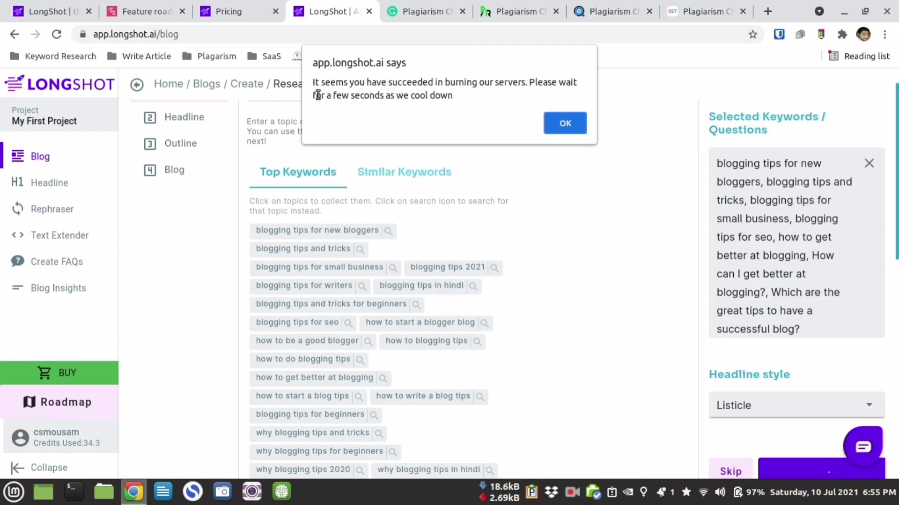
{"action": "left_click", "coordinate": [572, 492]}
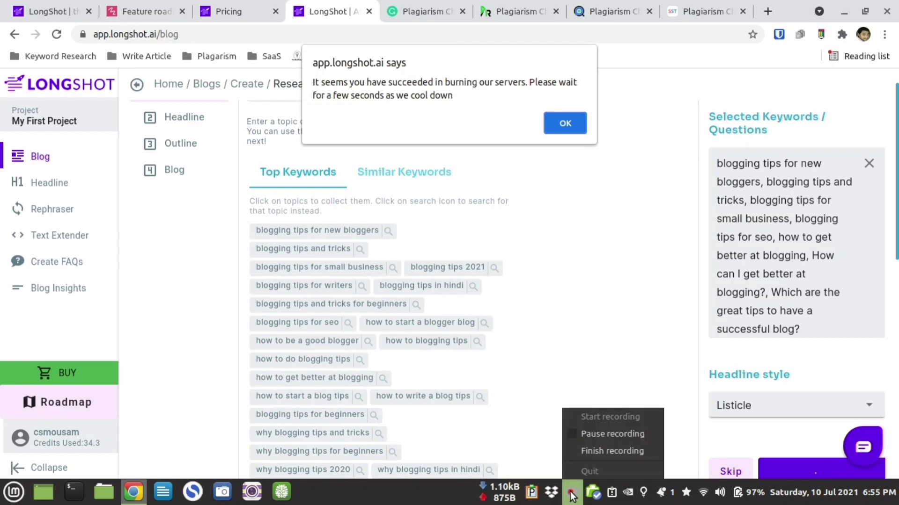
{"action": "left_click", "coordinate": [600, 435]}
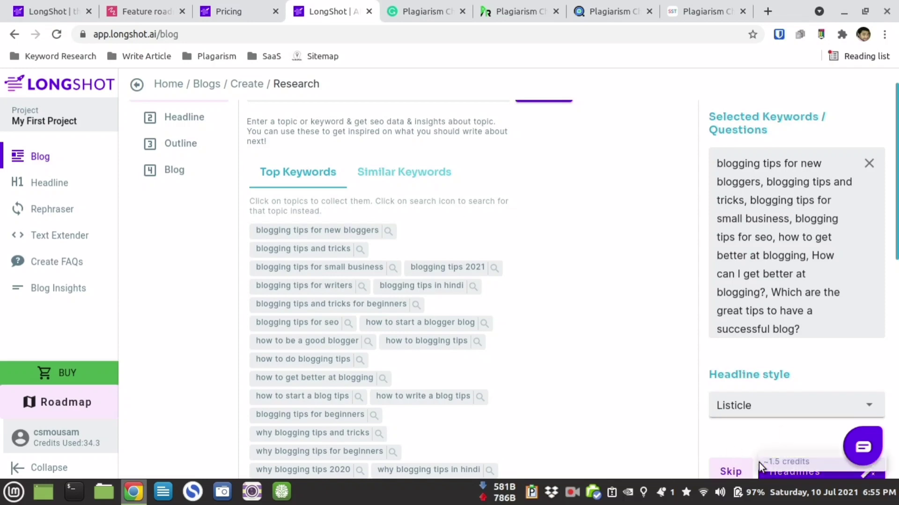
- Replace the selected keywords and questions with "blogging tips for new bloggers" and the Google question "How can I get better at blogging?"
{"action": "left_click", "coordinate": [869, 164]}
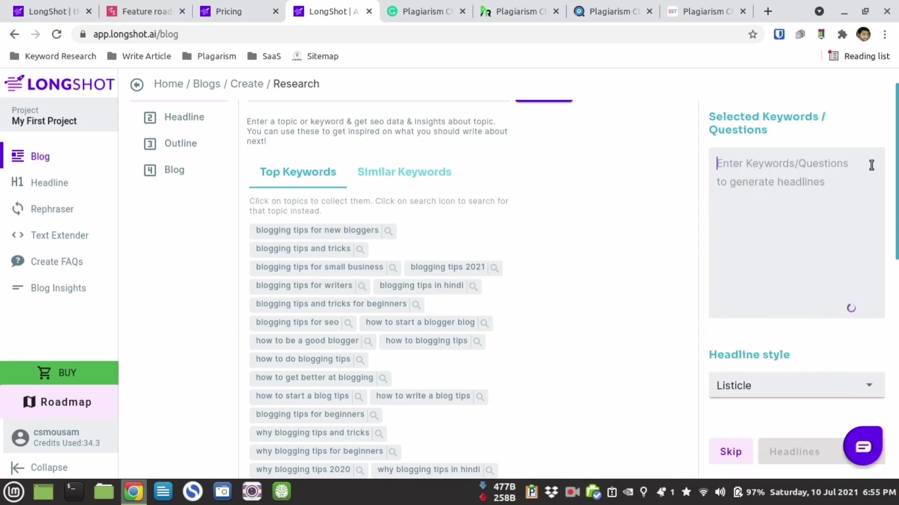
{"action": "left_click", "coordinate": [334, 231]}
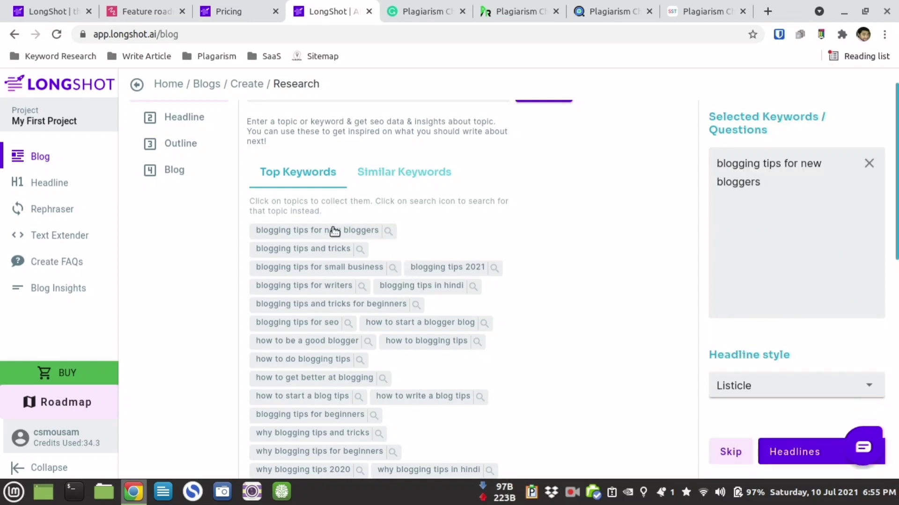
{"action": "scroll", "coordinate": [507, 305], "scroll_direction": "down", "scroll_amount": 10}
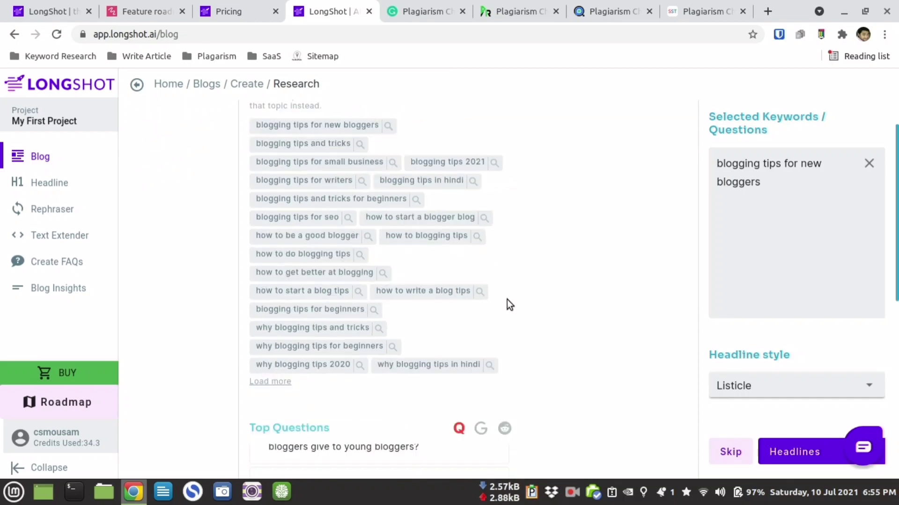
{"action": "scroll", "coordinate": [393, 305], "scroll_direction": "up", "scroll_amount": 3}
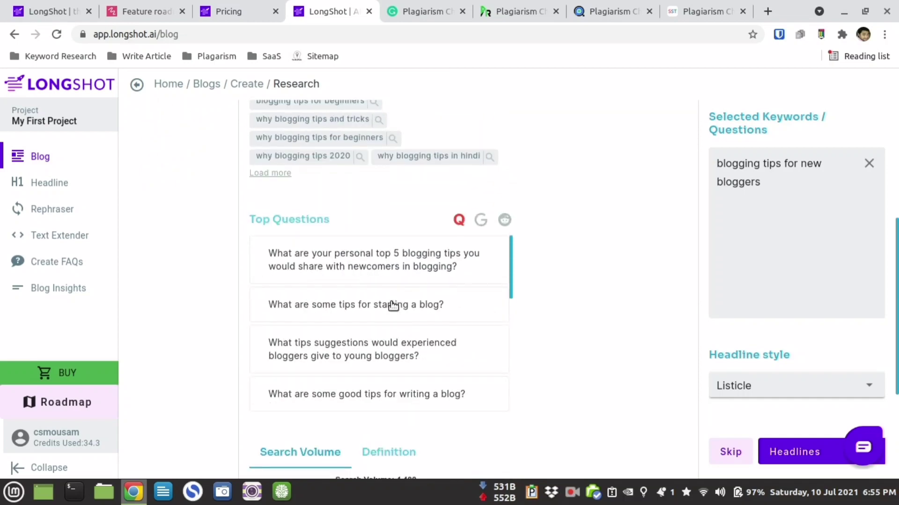
{"action": "left_click", "coordinate": [481, 220]}
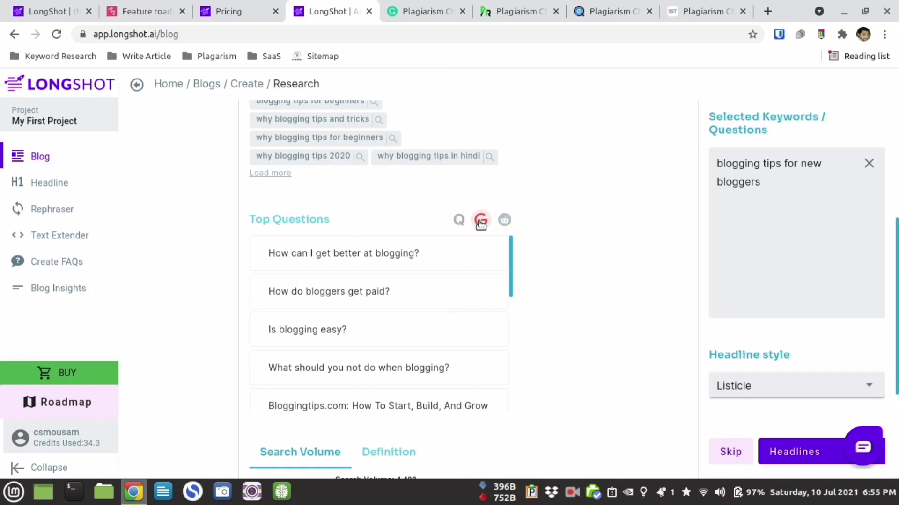
{"action": "left_click", "coordinate": [374, 261]}
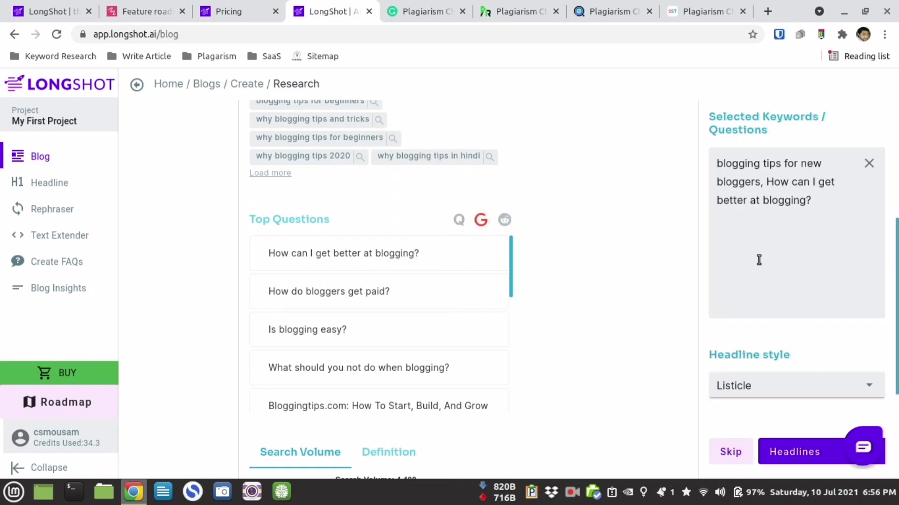
- Generate Listicle headlines from the shortened keyword and question selection
{"action": "left_click", "coordinate": [795, 450]}
{"action": "scroll", "coordinate": [563, 190], "scroll_direction": "up", "scroll_amount": 8}
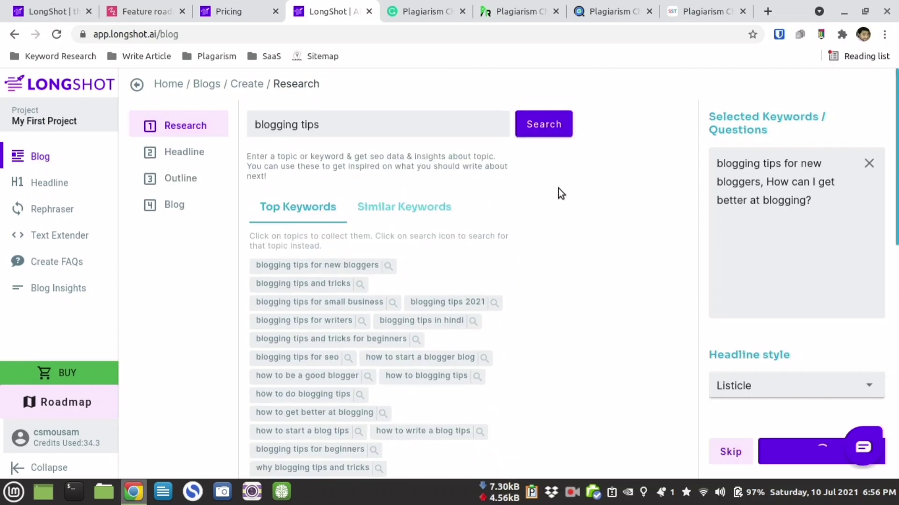
{"action": "left_click", "coordinate": [571, 492]}
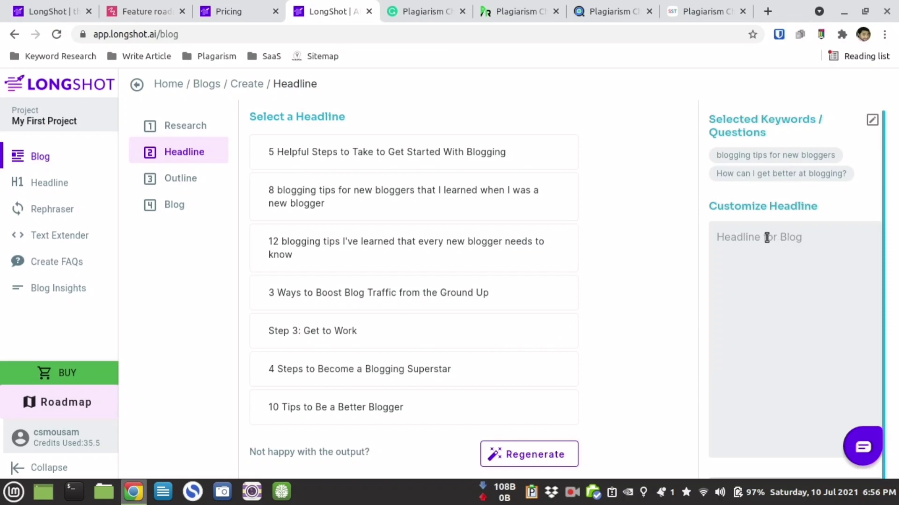
{"action": "left_click", "coordinate": [766, 238]}
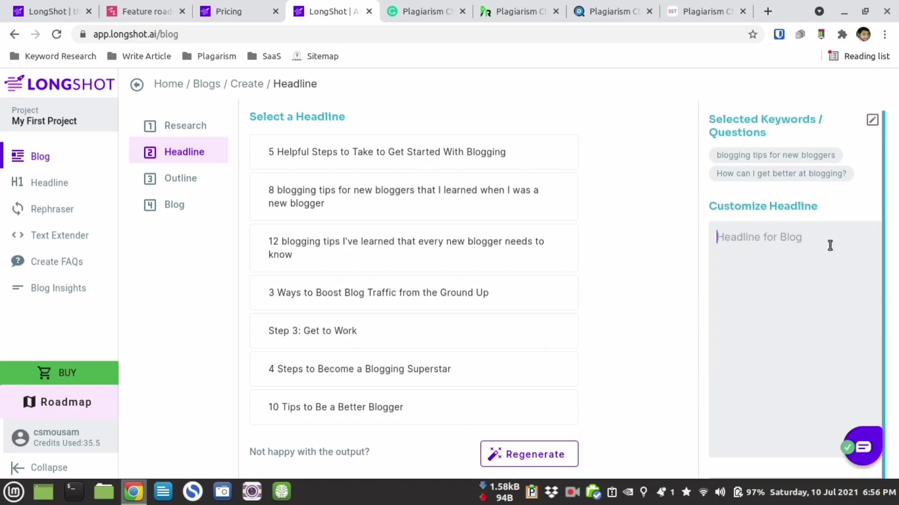
{"action": "type", "text": "dfd"}
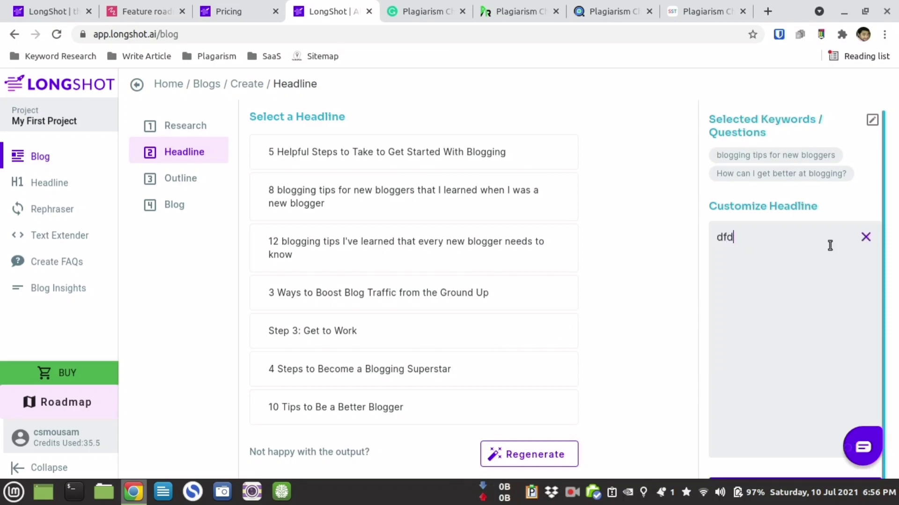
{"action": "key", "text": "BackSpace"}
{"action": "key", "text": "BackSpace"}
{"action": "key", "text": "BackSpace"}
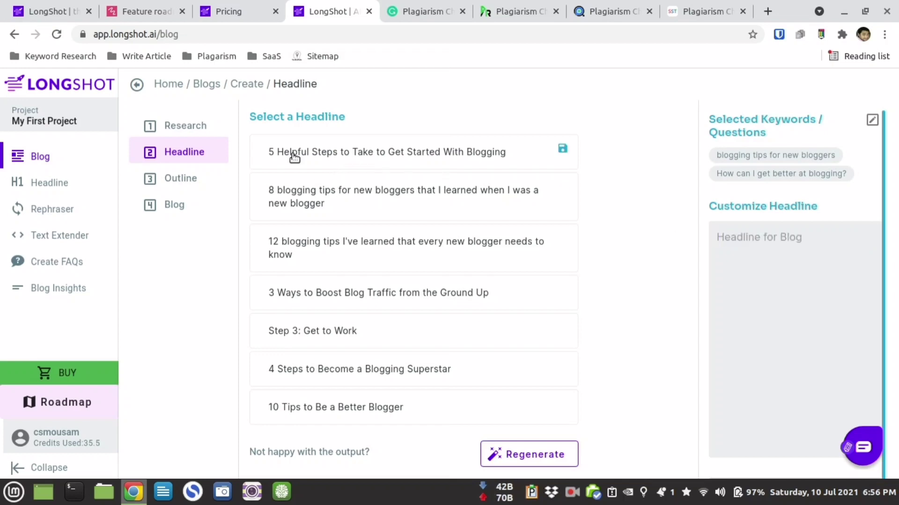
- Search Google for the generated headline "5 Helpful Steps to Take to Get Started With Blogging" and skim the results
{"action": "left_click_drag", "start_coordinate": [269, 153], "coordinate": [507, 156]}
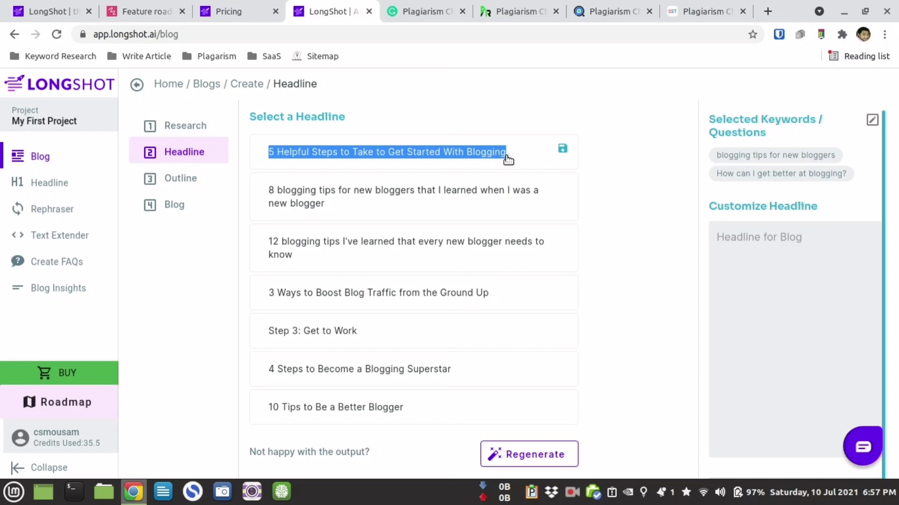
{"action": "right_click", "coordinate": [507, 156]}
{"action": "left_click", "coordinate": [531, 196]}
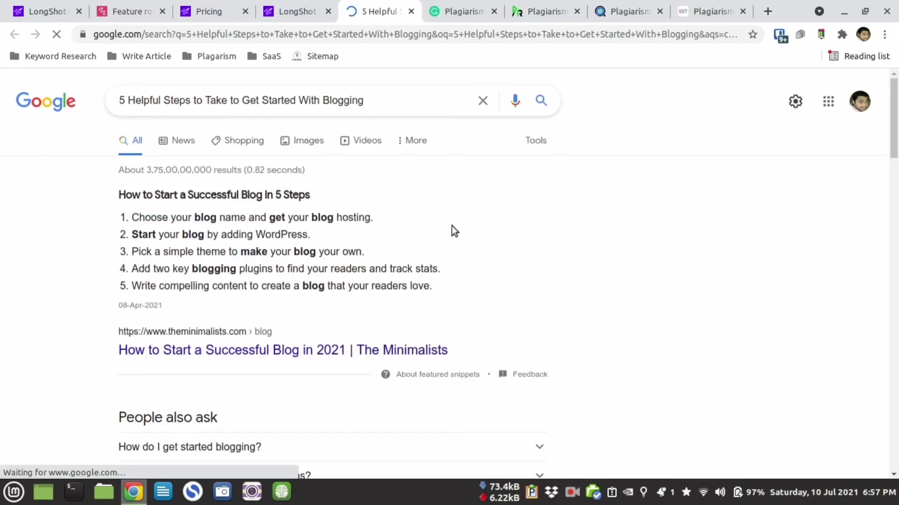
{"action": "scroll", "coordinate": [224, 271], "scroll_direction": "down", "scroll_amount": 3}
{"action": "scroll", "coordinate": [269, 202], "scroll_direction": "up", "scroll_amount": 3}
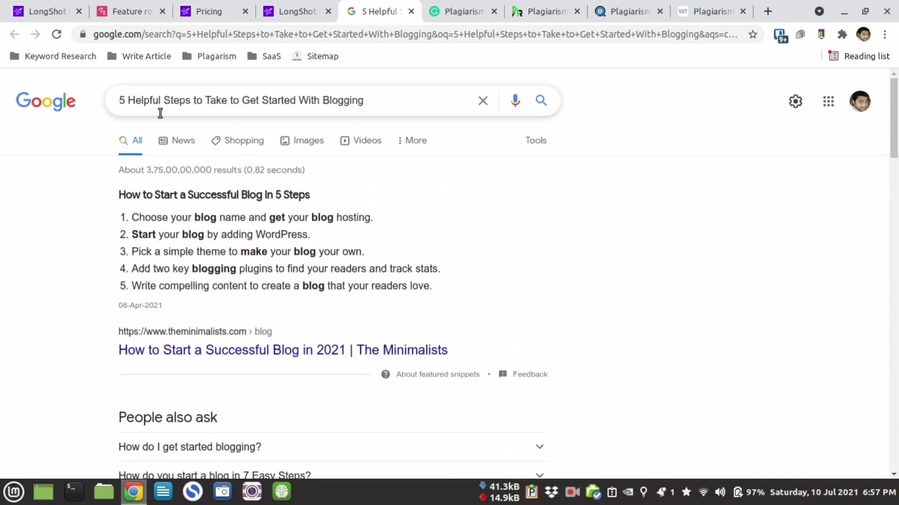
- Restrict the Google search to page titles by prefixing the headline with "intitle:", and examine the results for matching titles
{"action": "left_click", "coordinate": [121, 100]}
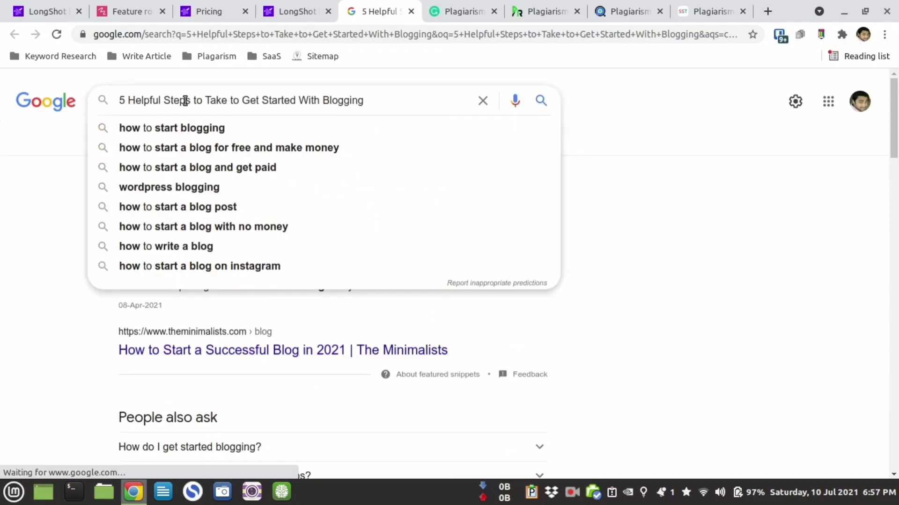
{"action": "type", "text": "intitle"}
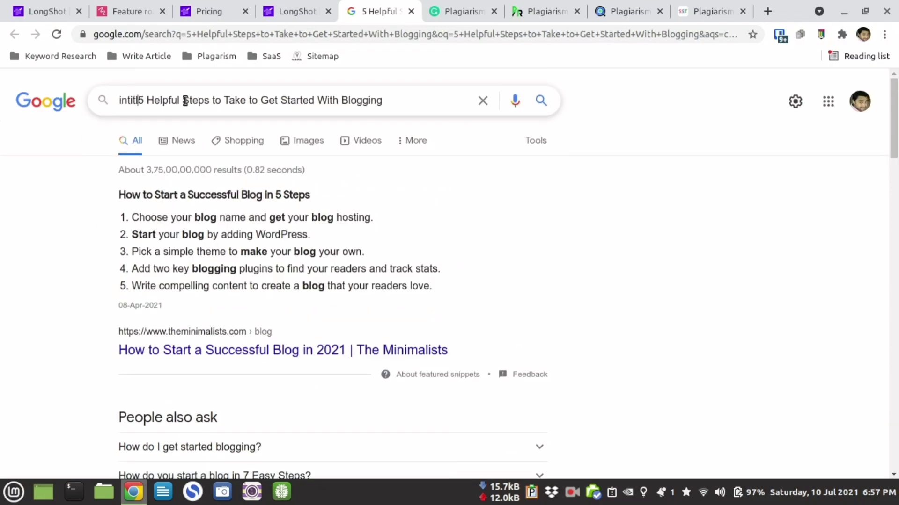
{"action": "type", "text": ";"}
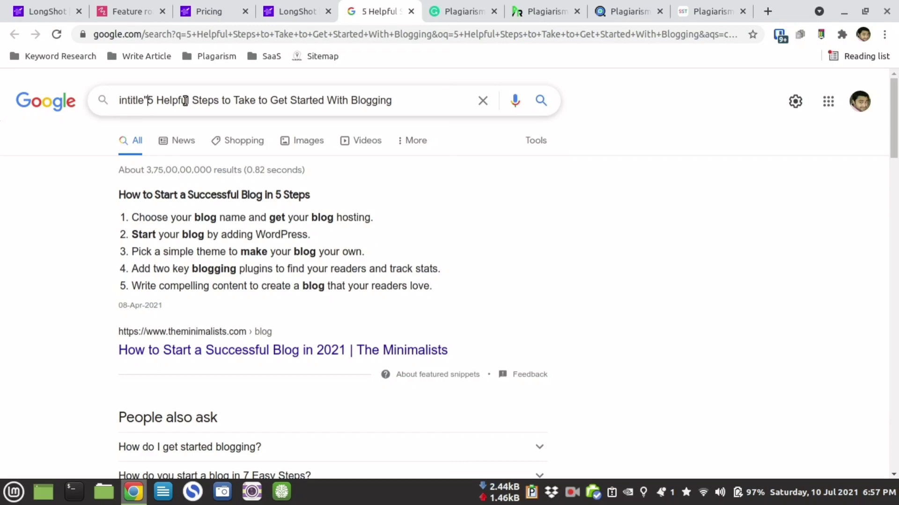
{"action": "key", "text": "BackSpace"}
{"action": "type", "text": ":"}
{"action": "key", "text": "Return"}
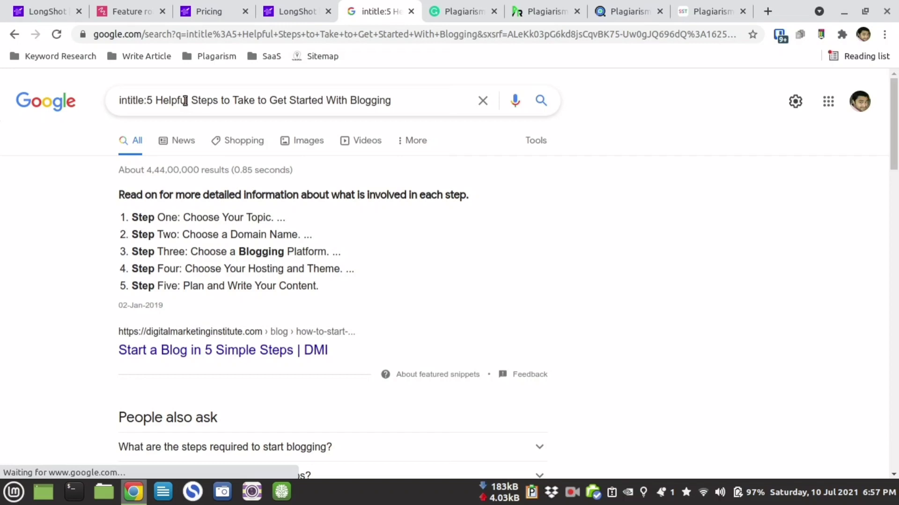
{"action": "scroll", "coordinate": [159, 266], "scroll_direction": "down", "scroll_amount": 4}
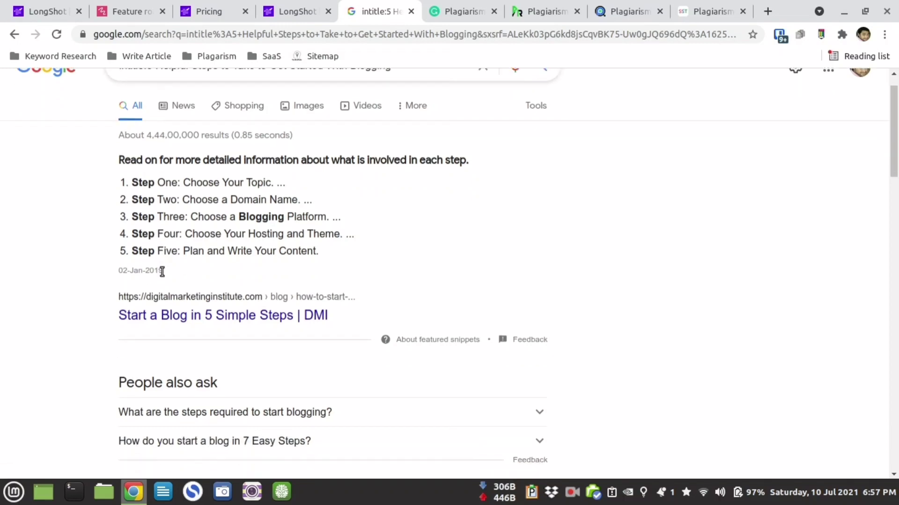
{"action": "scroll", "coordinate": [161, 278], "scroll_direction": "down", "scroll_amount": 3}
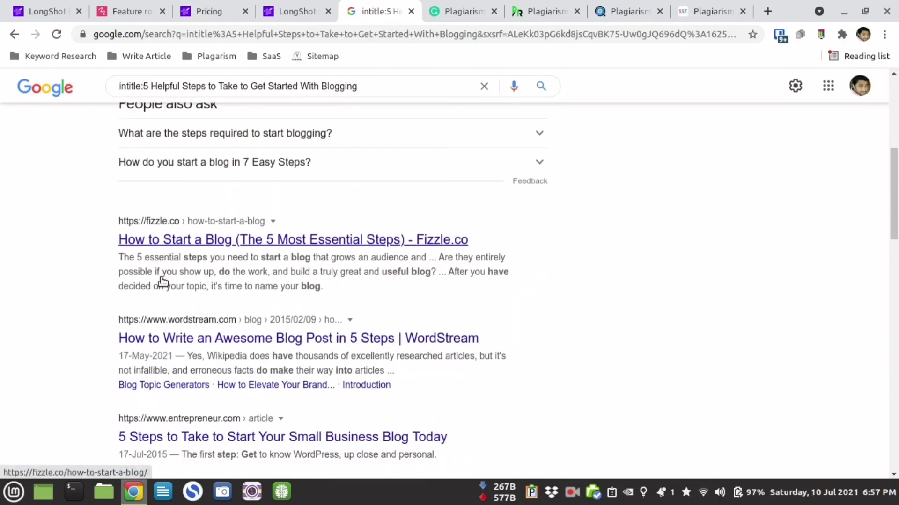
{"action": "scroll", "coordinate": [161, 278], "scroll_direction": "up", "scroll_amount": 7}
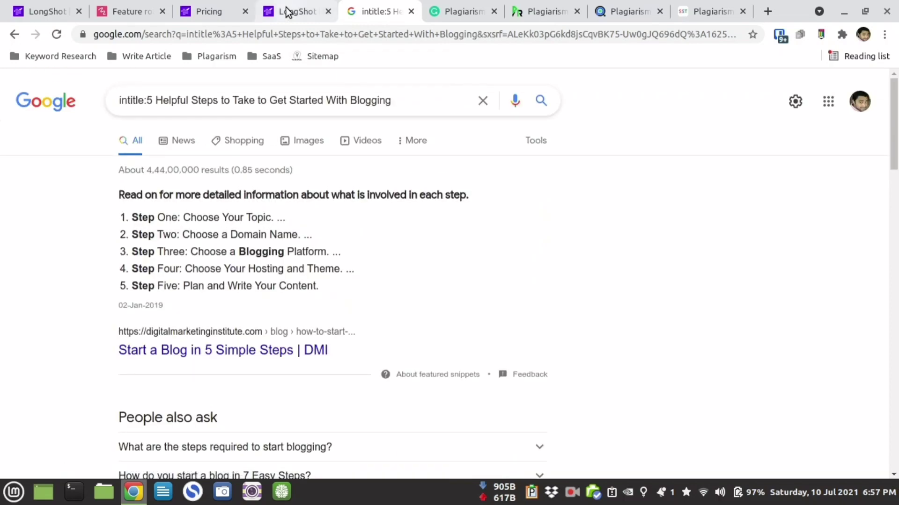
- Return to LongShot and choose "5 Helpful Steps to Take to Get Started With Blogging" as the blog headline
{"action": "left_click", "coordinate": [289, 12]}
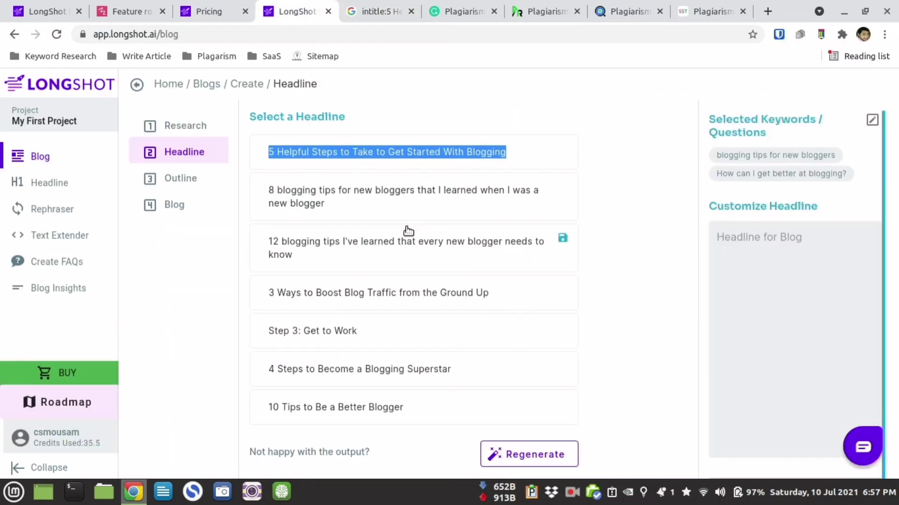
{"action": "left_click", "coordinate": [439, 158]}
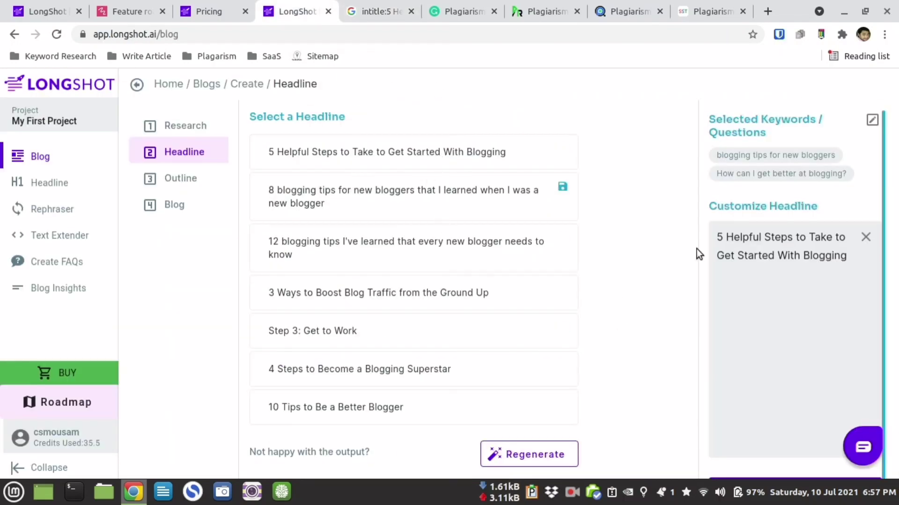
{"action": "scroll", "coordinate": [791, 459], "scroll_direction": "down", "scroll_amount": 1}
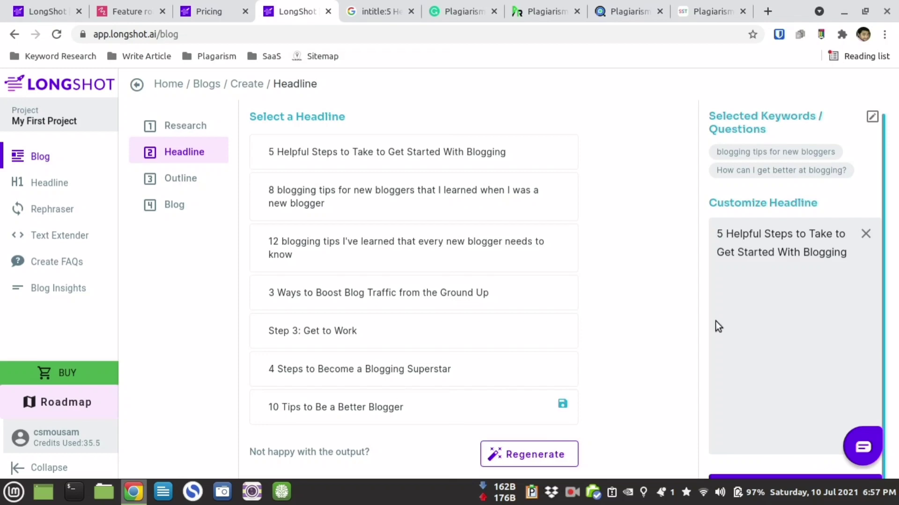
{"action": "left_click", "coordinate": [865, 12]}
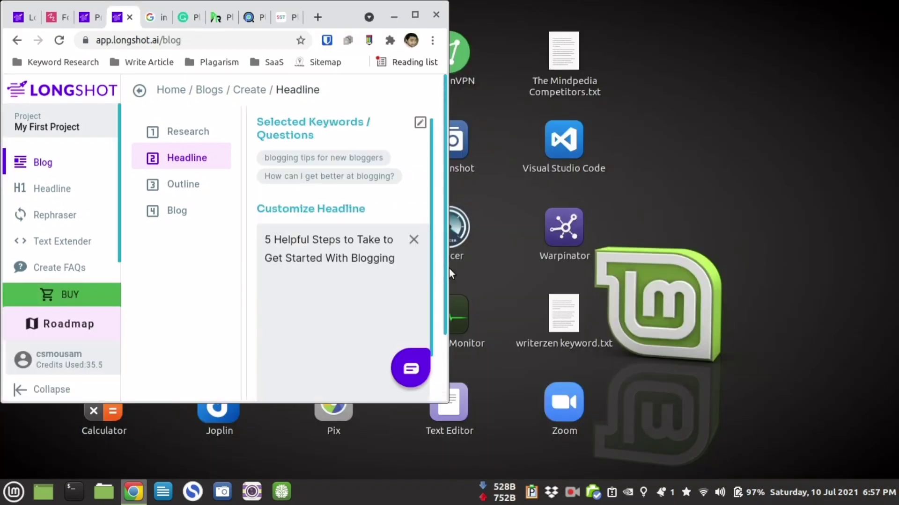
{"action": "scroll", "coordinate": [434, 279], "scroll_direction": "down", "scroll_amount": 5}
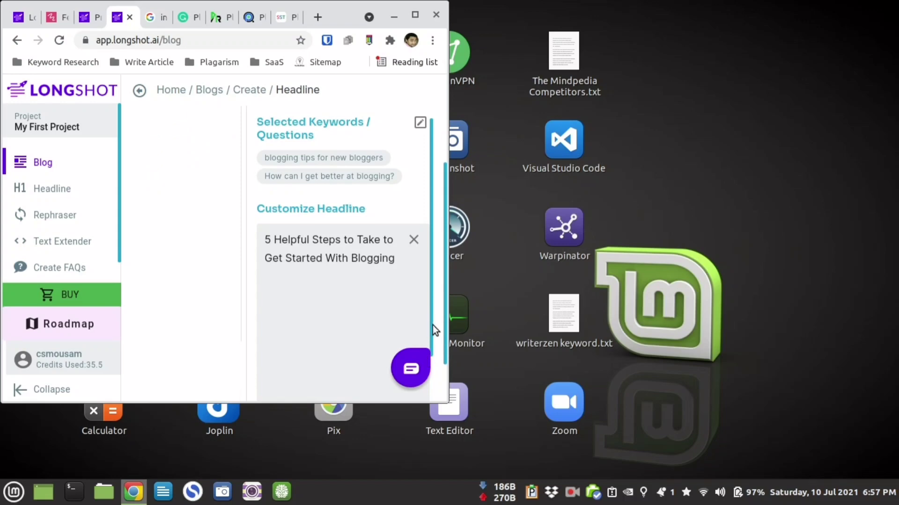
{"action": "left_click_drag", "start_coordinate": [432, 326], "coordinate": [432, 397]}
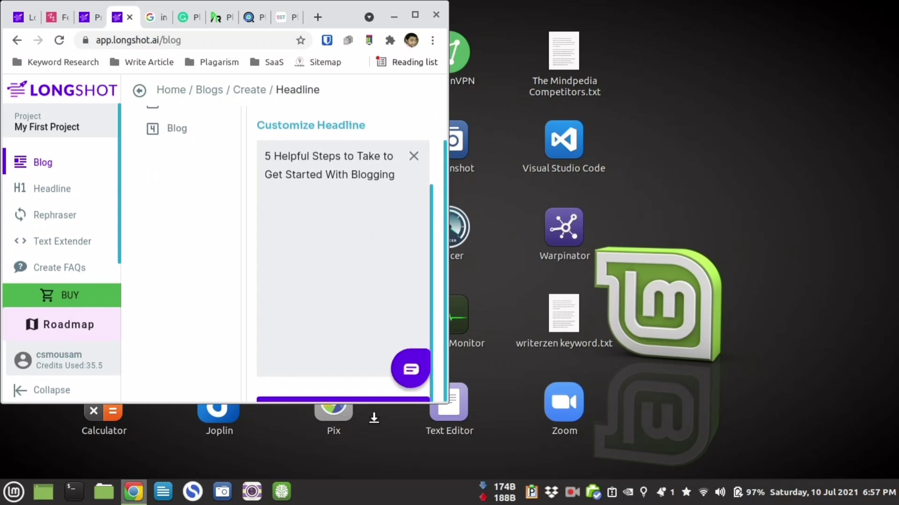
{"action": "left_click_drag", "start_coordinate": [373, 417], "coordinate": [375, 461]}
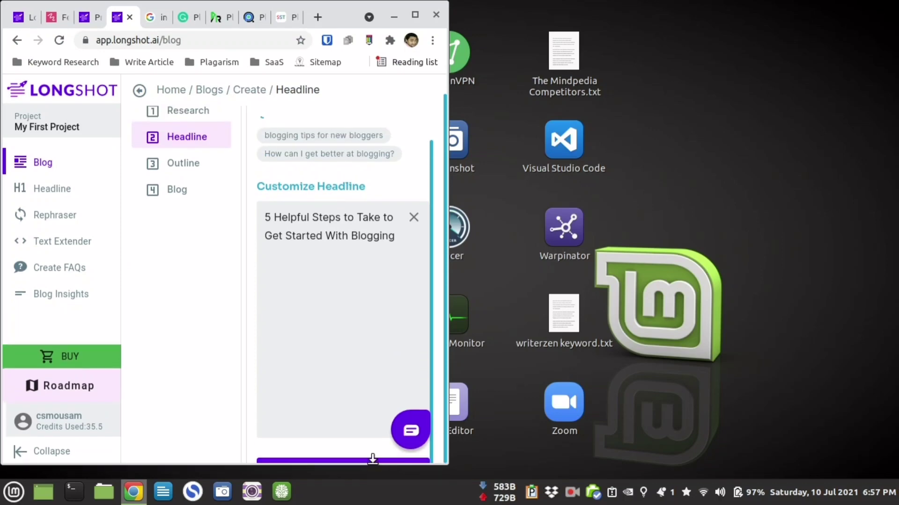
{"action": "left_click", "coordinate": [415, 15]}
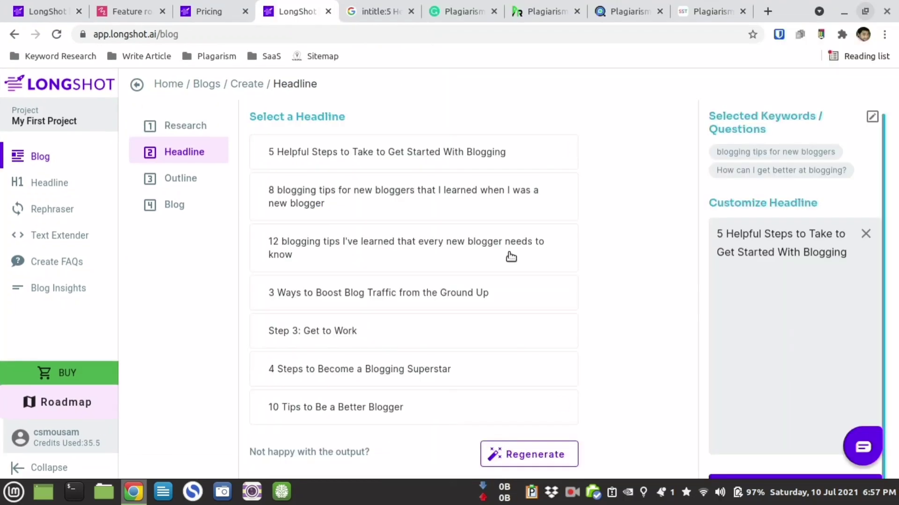
- Move the desktop panel to the left edge of the screen and remove the unsupported "Download and upload speed" applet
{"action": "right_click", "coordinate": [387, 492]}
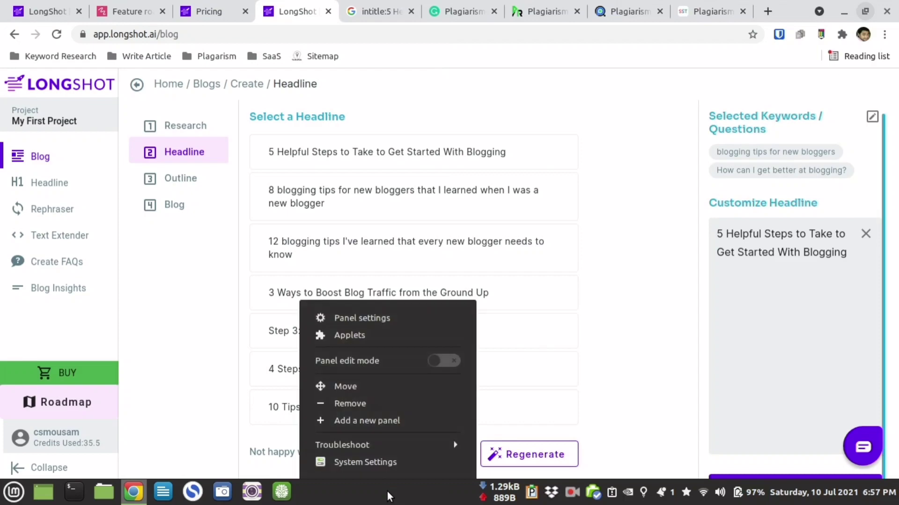
{"action": "left_click", "coordinate": [377, 388]}
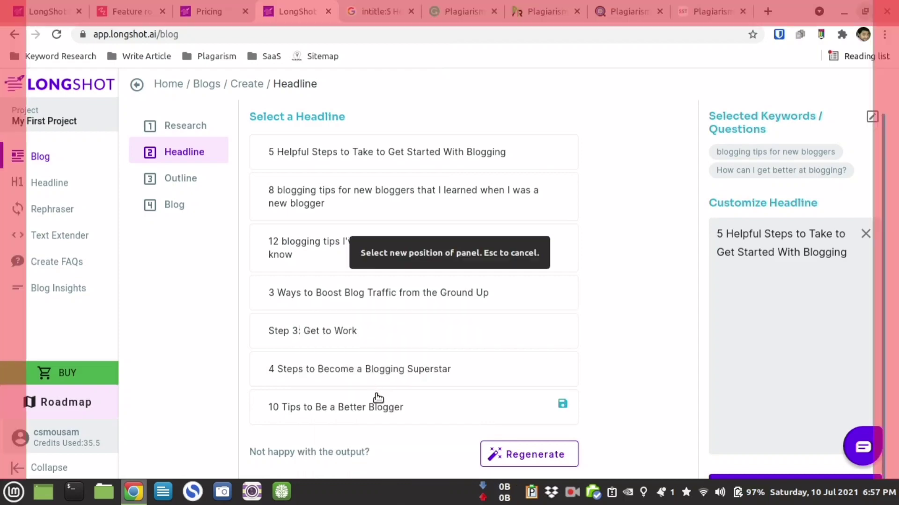
{"action": "left_click", "coordinate": [2, 286]}
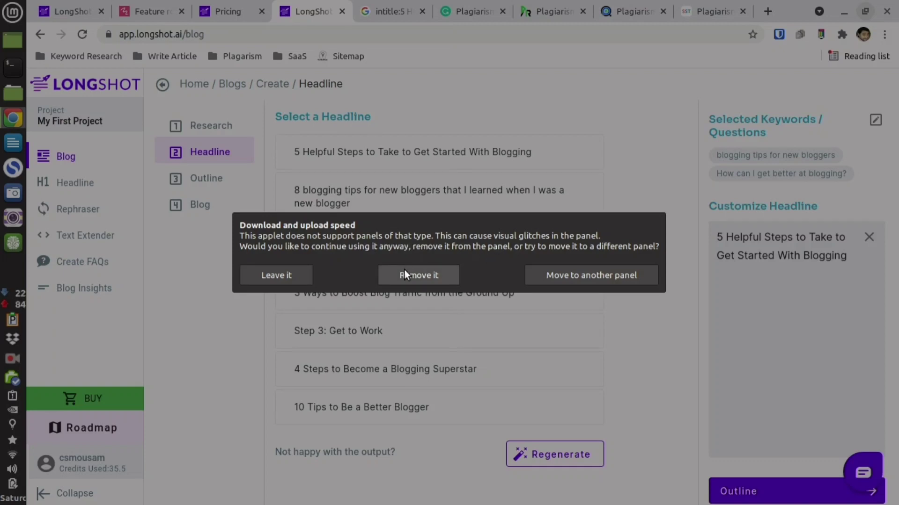
{"action": "left_click", "coordinate": [419, 276]}
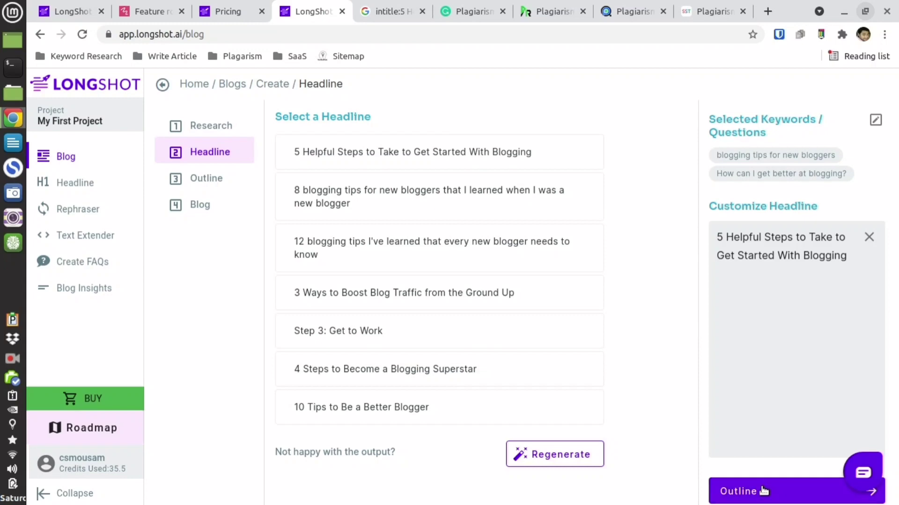
- Move the desktop panel back to the bottom edge of the screen, and return it to the left edge
{"action": "right_click", "coordinate": [18, 297]}
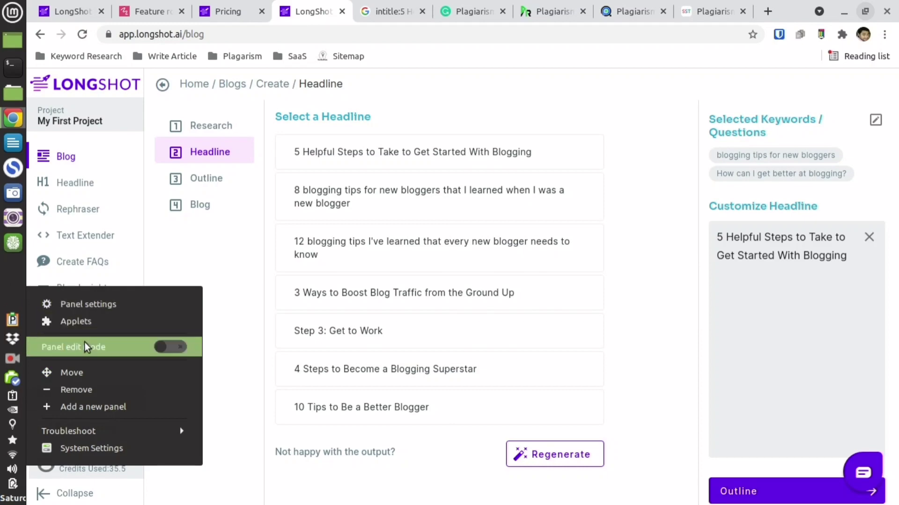
{"action": "left_click", "coordinate": [91, 381]}
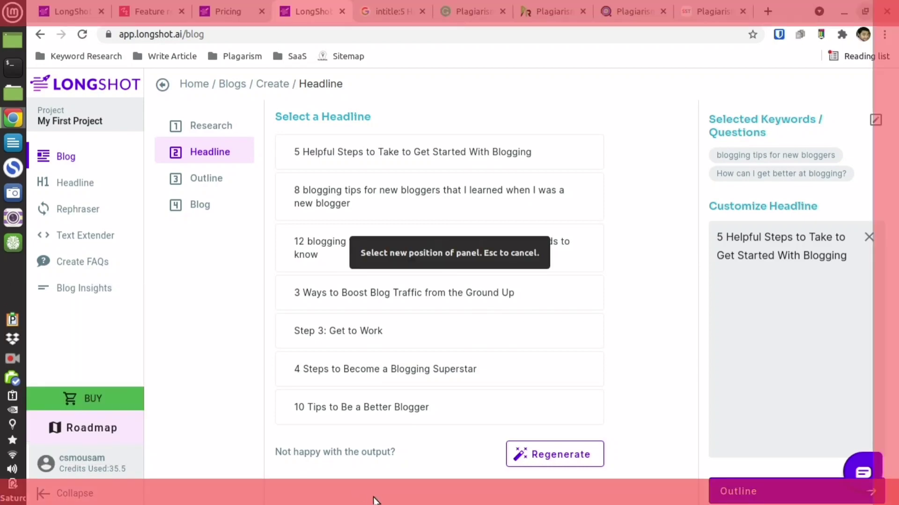
{"action": "left_click", "coordinate": [374, 499]}
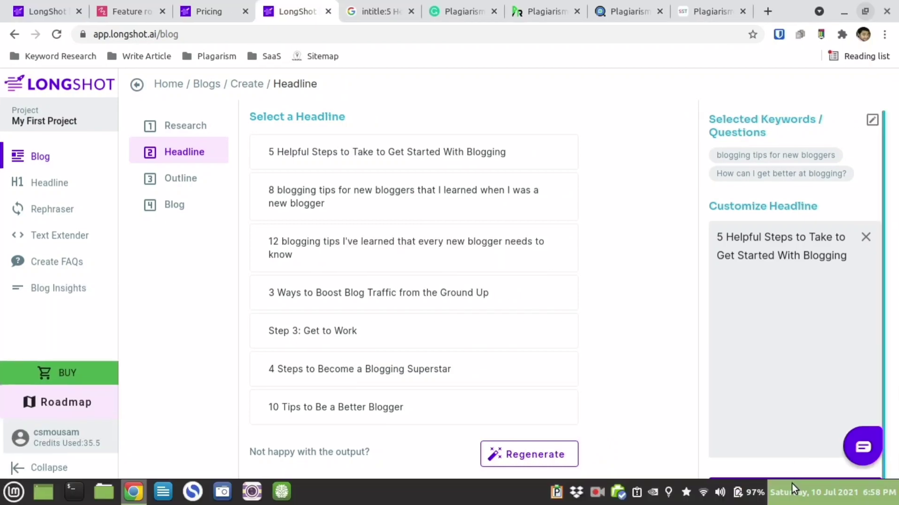
{"action": "right_click", "coordinate": [413, 497]}
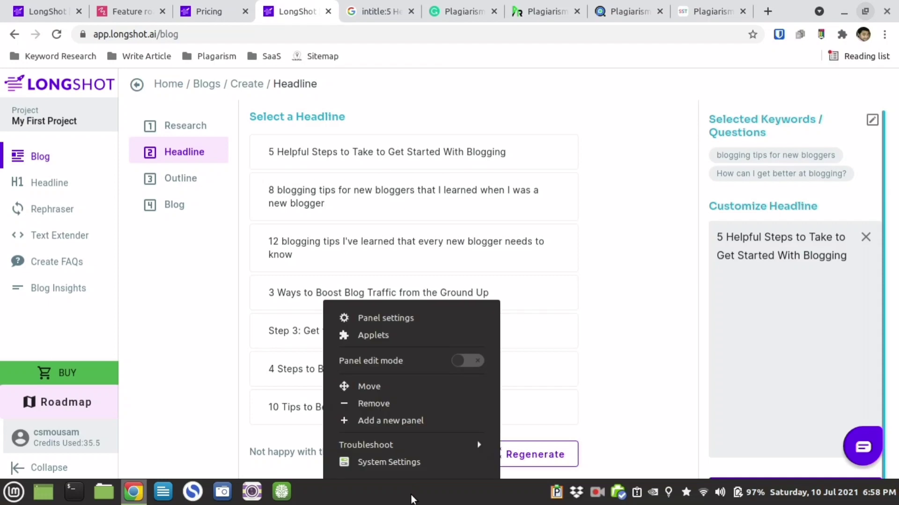
{"action": "left_click", "coordinate": [408, 389]}
{"action": "left_click", "coordinate": [1, 312]}
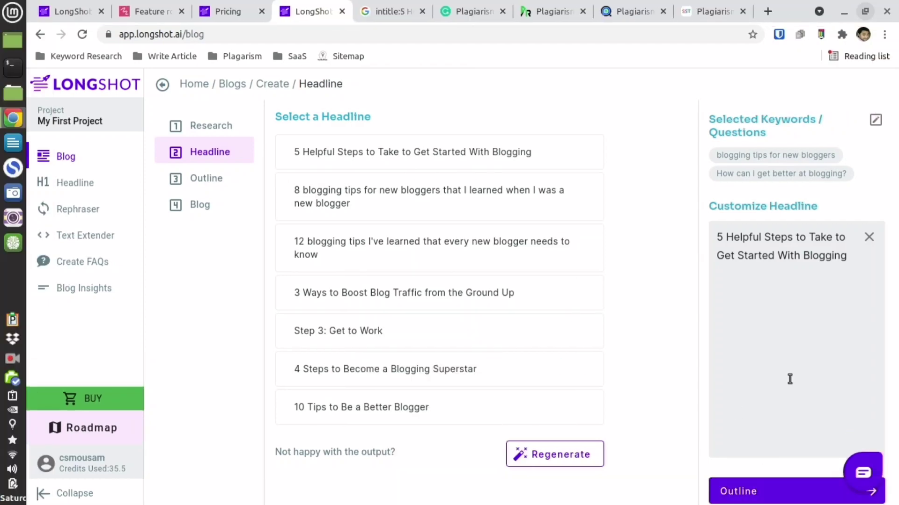
- Regenerate the headline suggestions and choose "9 New Blogging Tips to Help You Become an Expert Blogger" as the blog headline
{"action": "left_click", "coordinate": [531, 454]}
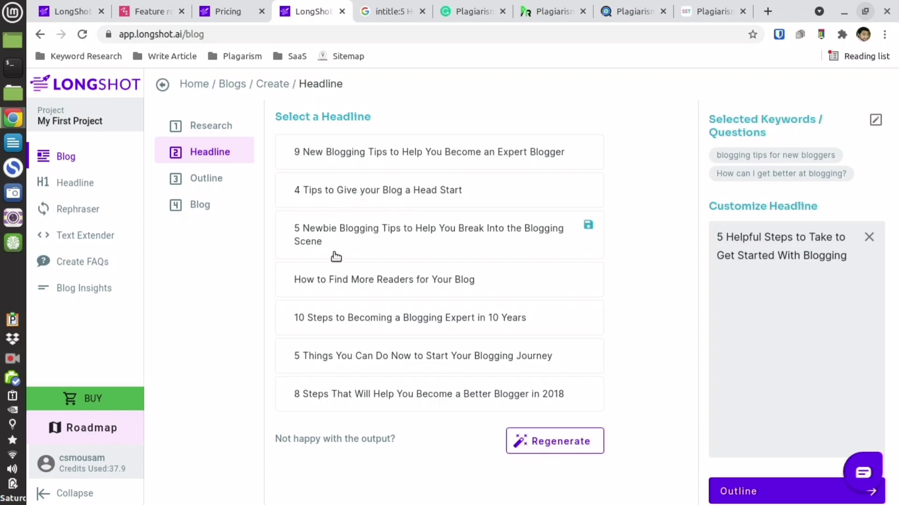
{"action": "left_click", "coordinate": [358, 319]}
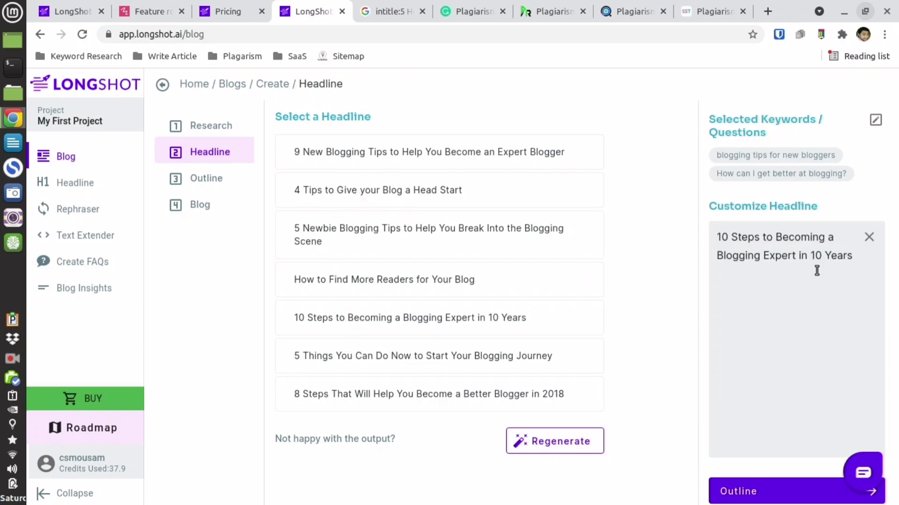
{"action": "left_click", "coordinate": [429, 153]}
- Proceed to the Outline stage and set the number of subheadlines to 7
{"action": "left_click", "coordinate": [758, 489]}
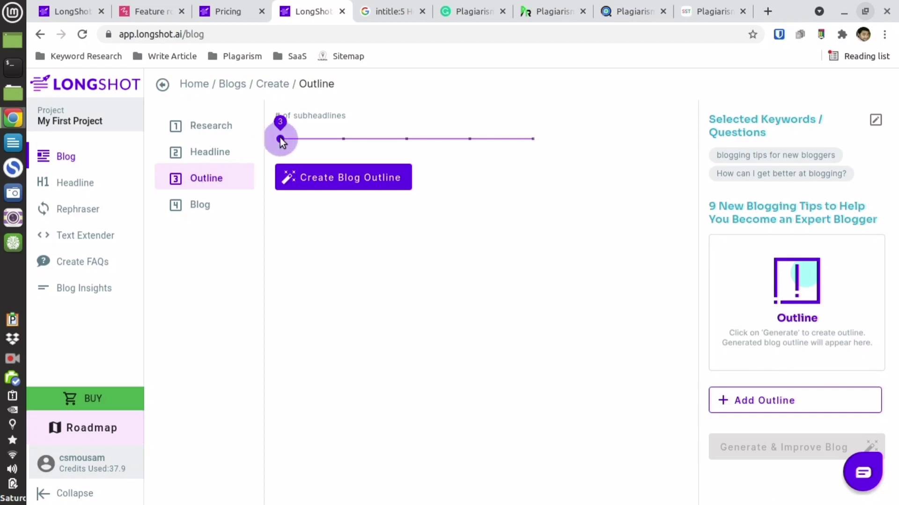
{"action": "left_click_drag", "start_coordinate": [280, 137], "coordinate": [349, 139]}
{"action": "left_click_drag", "start_coordinate": [513, 140], "coordinate": [544, 141]}
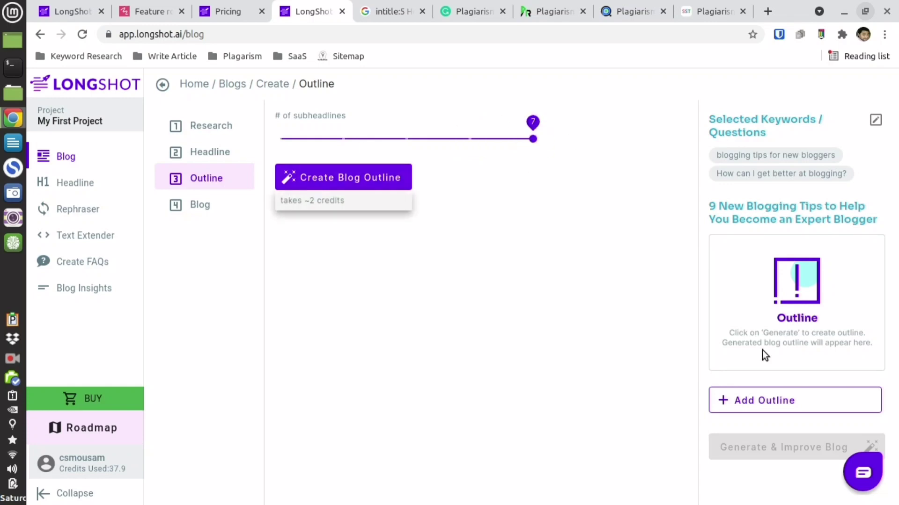
- Try adding a custom outline entry with the sample text "dsdsdsds", and delete the entry
{"action": "left_click", "coordinate": [764, 402]}
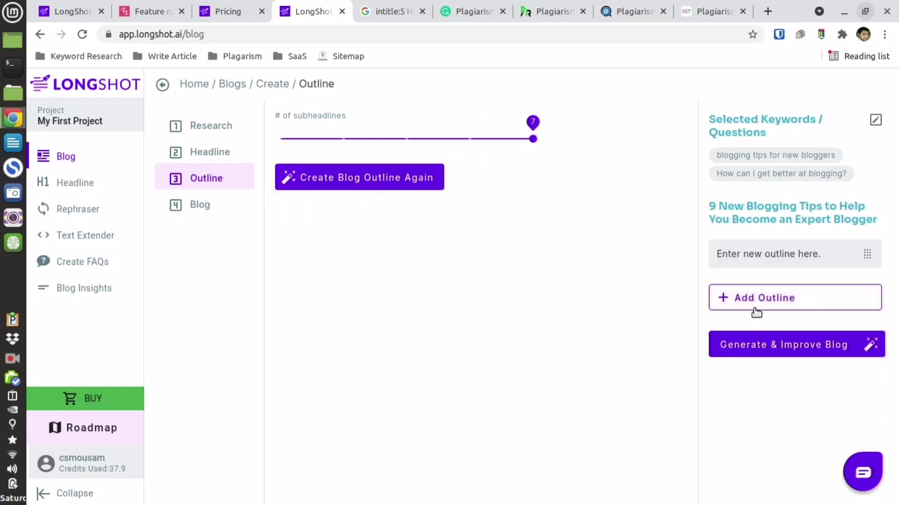
{"action": "left_click", "coordinate": [760, 260]}
{"action": "type", "text": "dsdsdsds"}
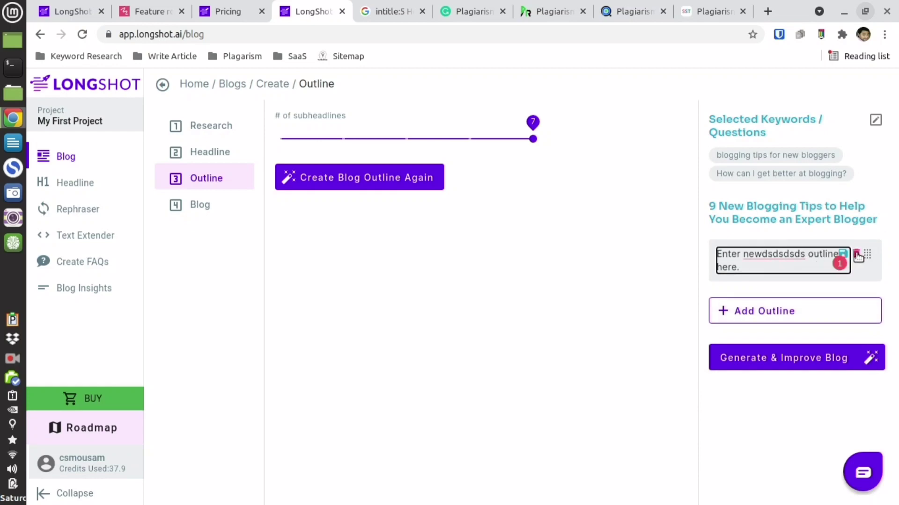
{"action": "left_click", "coordinate": [858, 256]}
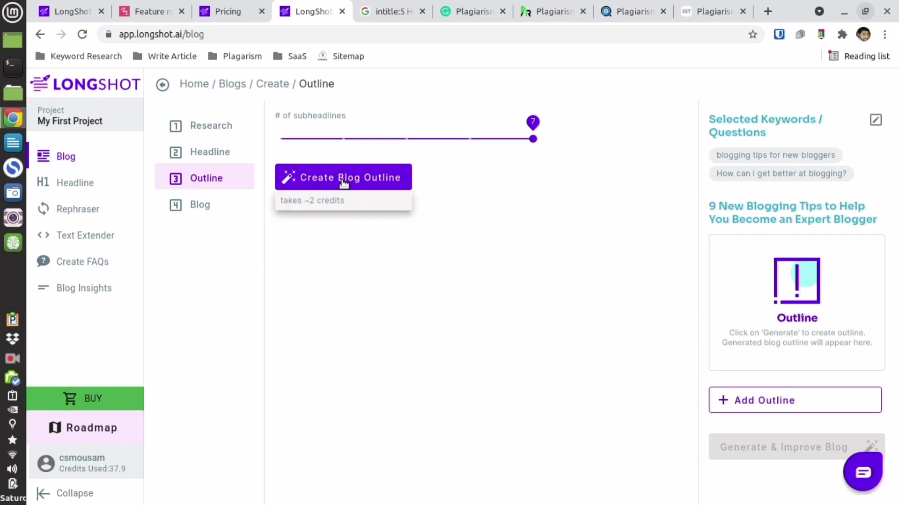
- Create the blog outline and review all its generated subheadings
{"action": "left_click", "coordinate": [368, 182]}
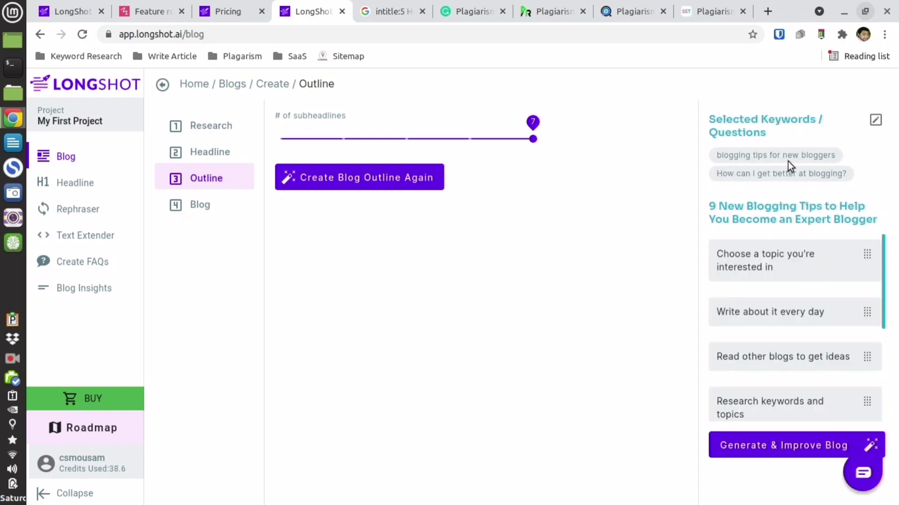
{"action": "mouse_move", "coordinate": [758, 261]}
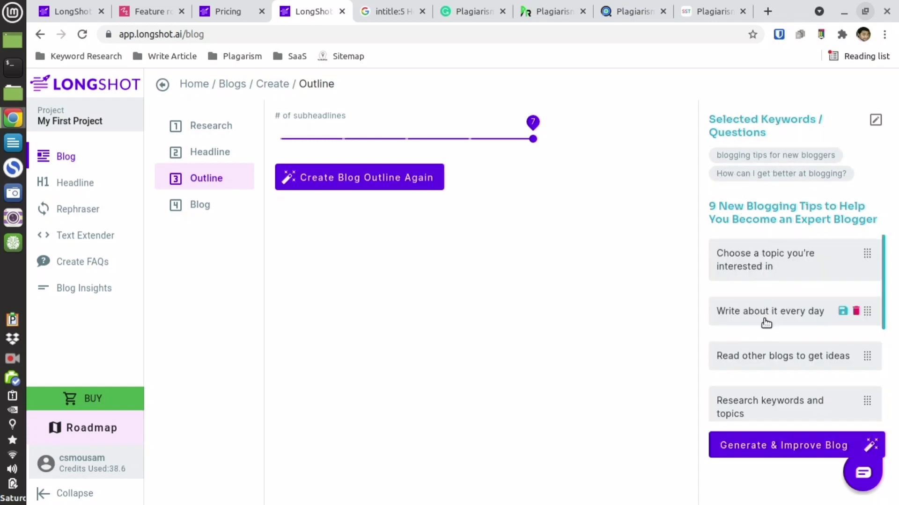
{"action": "scroll", "coordinate": [764, 321], "scroll_direction": "down", "scroll_amount": 4}
{"action": "scroll", "coordinate": [768, 346], "scroll_direction": "up", "scroll_amount": 4}
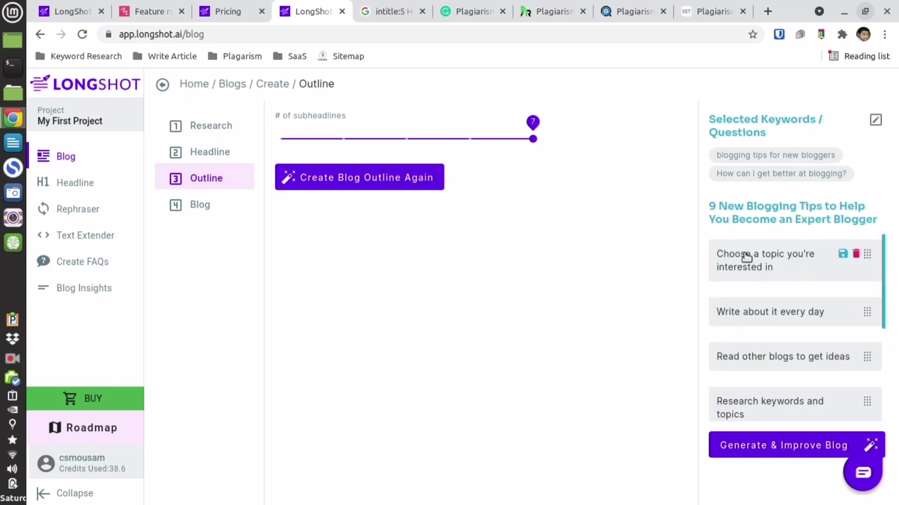
{"action": "mouse_move", "coordinate": [735, 318]}
{"action": "scroll", "coordinate": [801, 341], "scroll_direction": "down", "scroll_amount": 3}
{"action": "scroll", "coordinate": [761, 356], "scroll_direction": "down", "scroll_amount": 3}
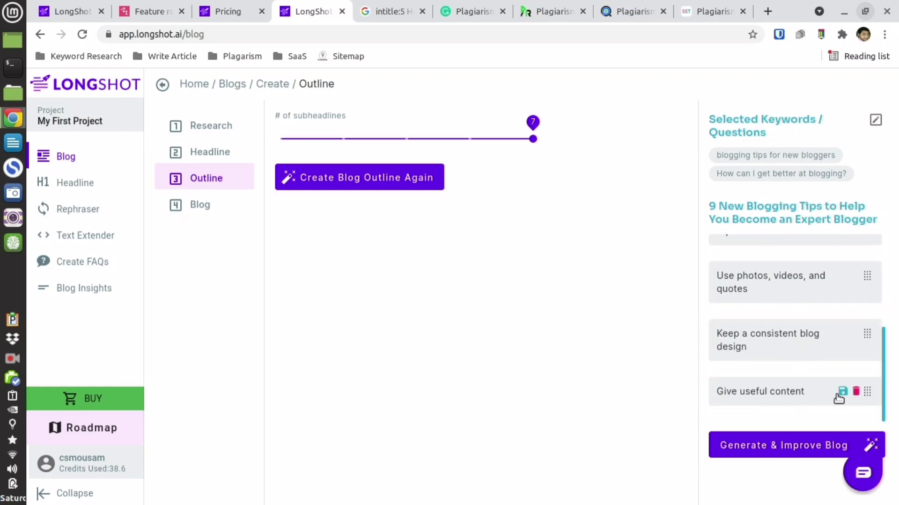
- Keep the last subheading "Give useful content" as it is and generate the improved blog from the outline
{"action": "double_click", "coordinate": [807, 393]}
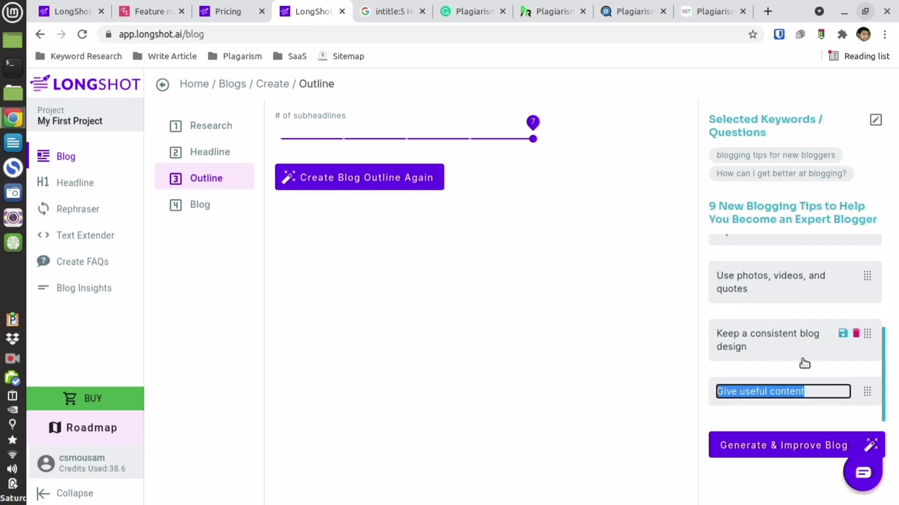
{"action": "left_click", "coordinate": [815, 396]}
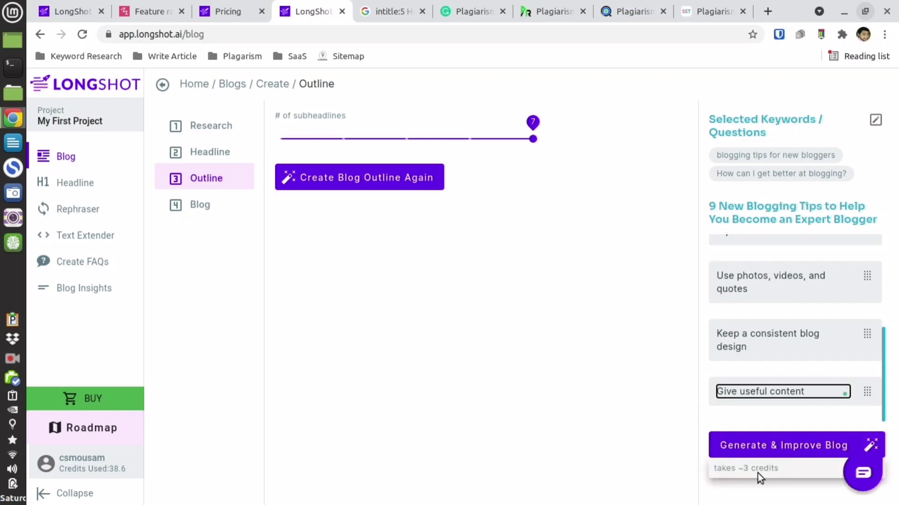
{"action": "left_click", "coordinate": [765, 445]}
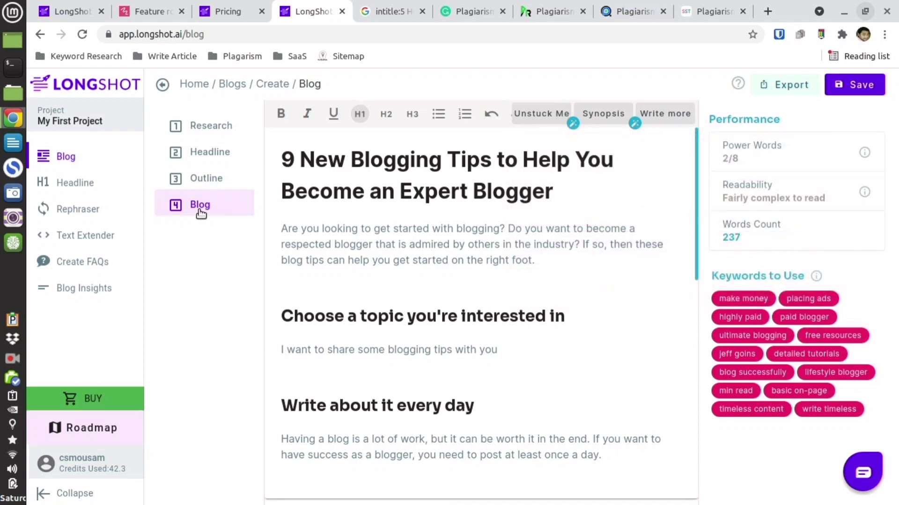
- Examine the generated blog's selection options and the Performance explanations for power words and readability
{"action": "left_click", "coordinate": [451, 260], "text": "shift"}
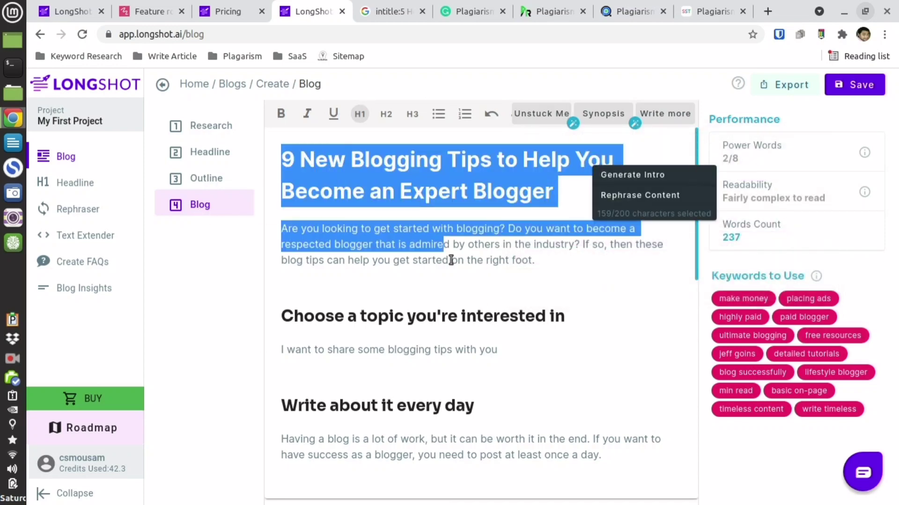
{"action": "left_click", "coordinate": [468, 305]}
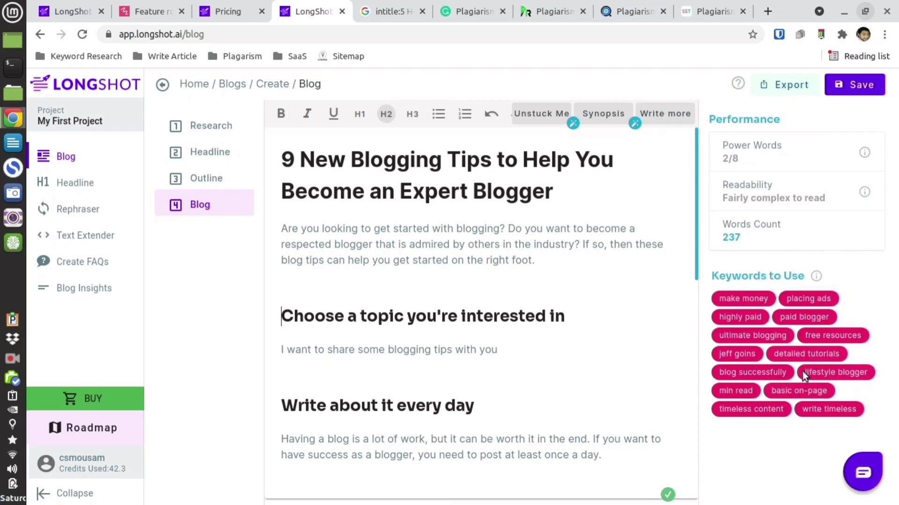
{"action": "mouse_move", "coordinate": [871, 152]}
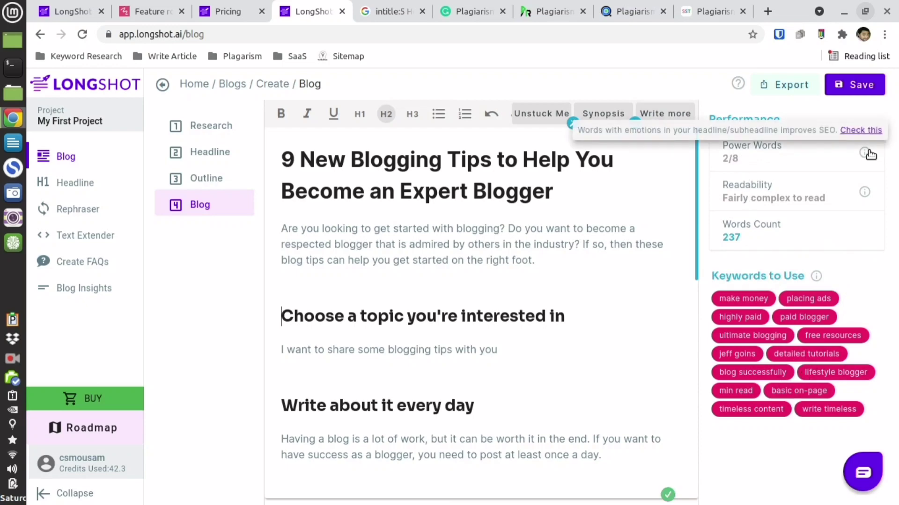
{"action": "mouse_move", "coordinate": [864, 191]}
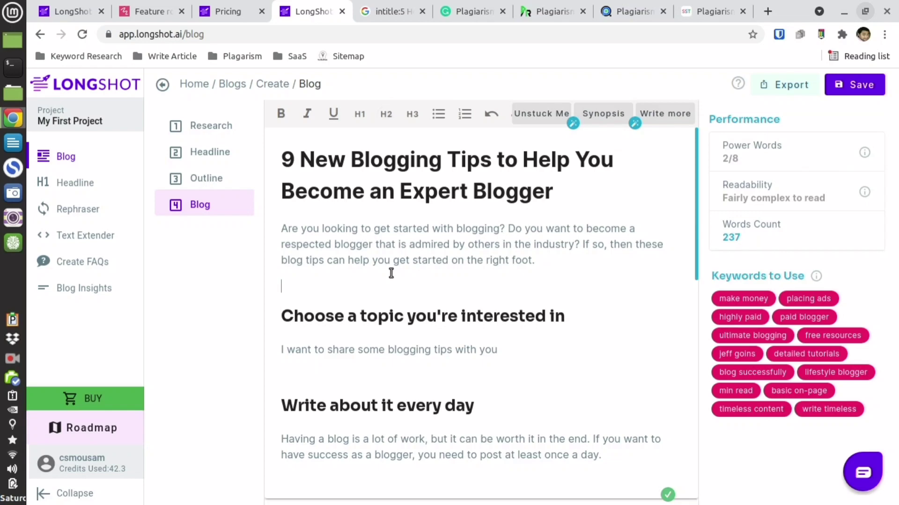
- Copy the entire generated LongShot blog and scan the copied text for plagiarism in Grammarly's plagiarism checker
{"action": "key", "text": "ctrl+a"}
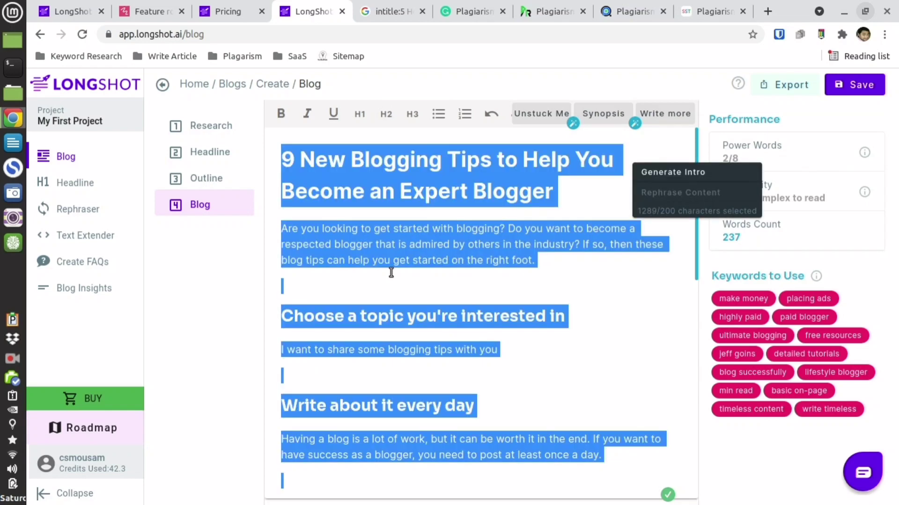
{"action": "left_click", "coordinate": [473, 11]}
{"action": "left_click", "coordinate": [335, 320]}
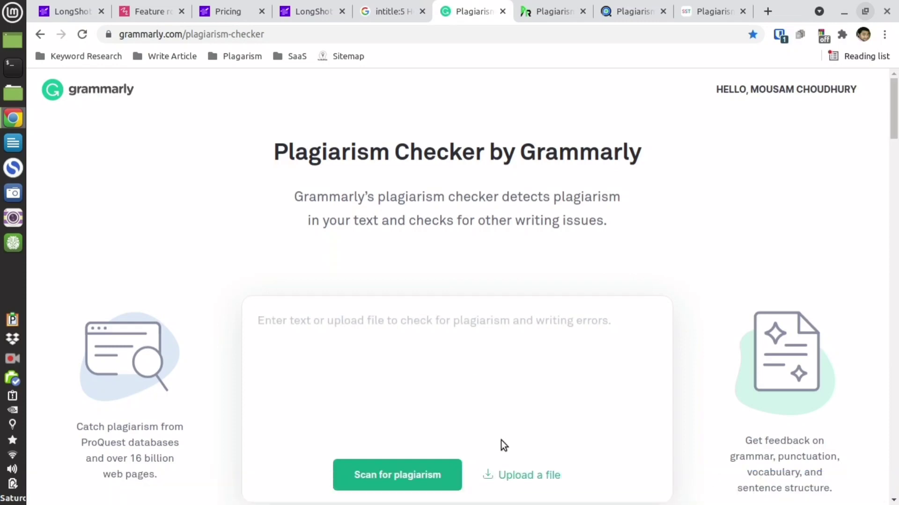
{"action": "type", "text": "Give useful content  You want your blog to be successful, right? That's why you should focus on giving useful content and not just promotional material."}
{"action": "left_click", "coordinate": [398, 473]}
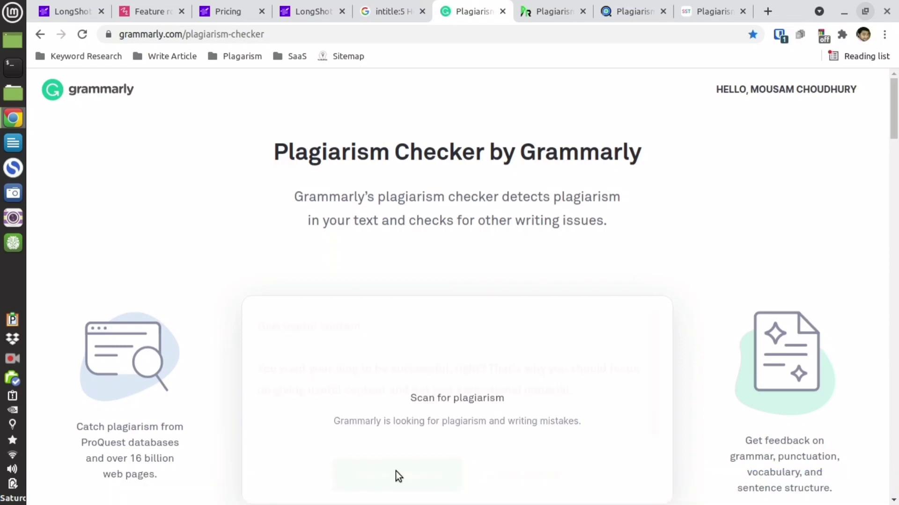
- Paste the copied blog text into the PrePostSEO plagiarism checker and run the check
{"action": "left_click", "coordinate": [571, 9]}
{"action": "scroll", "coordinate": [355, 301], "scroll_direction": "down", "scroll_amount": 9}
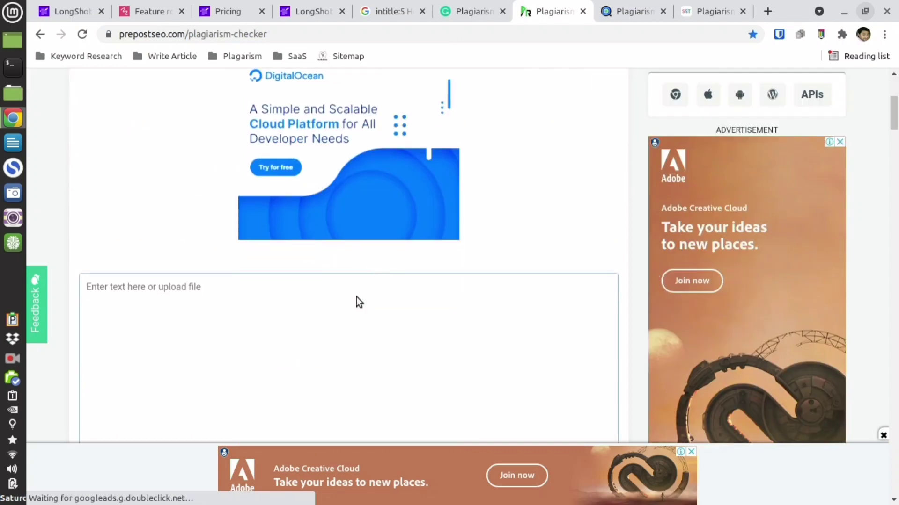
{"action": "left_click", "coordinate": [184, 164]}
{"action": "key", "text": "ctrl+v"}
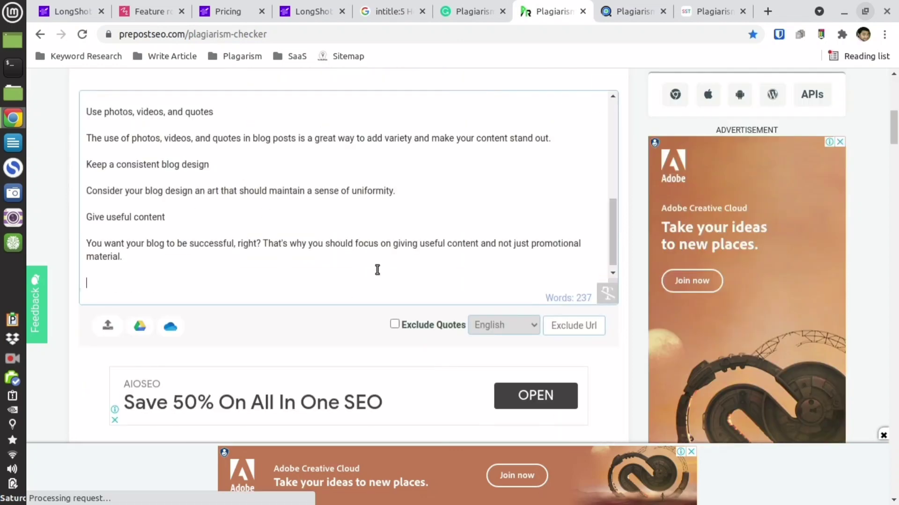
{"action": "scroll", "coordinate": [340, 310], "scroll_direction": "down", "scroll_amount": 5}
{"action": "left_click", "coordinate": [345, 253]}
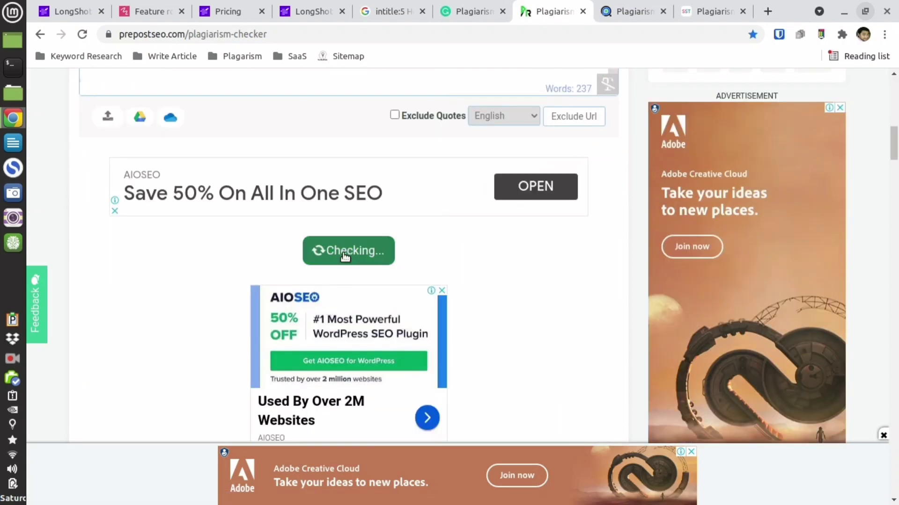
- Paste the copied blog text into plagiarismdetector.net and run its plagiarism check
{"action": "key", "text": "ctrl+Tab"}
{"action": "scroll", "coordinate": [320, 208], "scroll_direction": "down", "scroll_amount": 10}
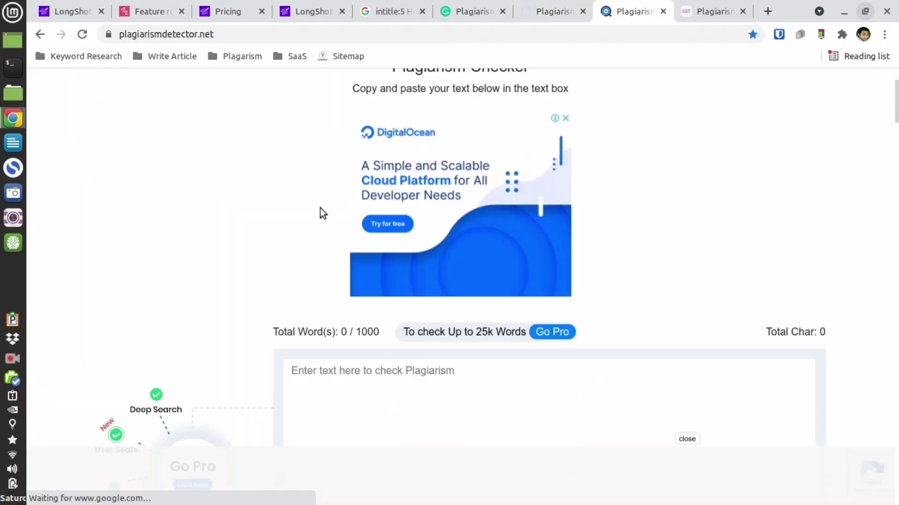
{"action": "left_click", "coordinate": [383, 156]}
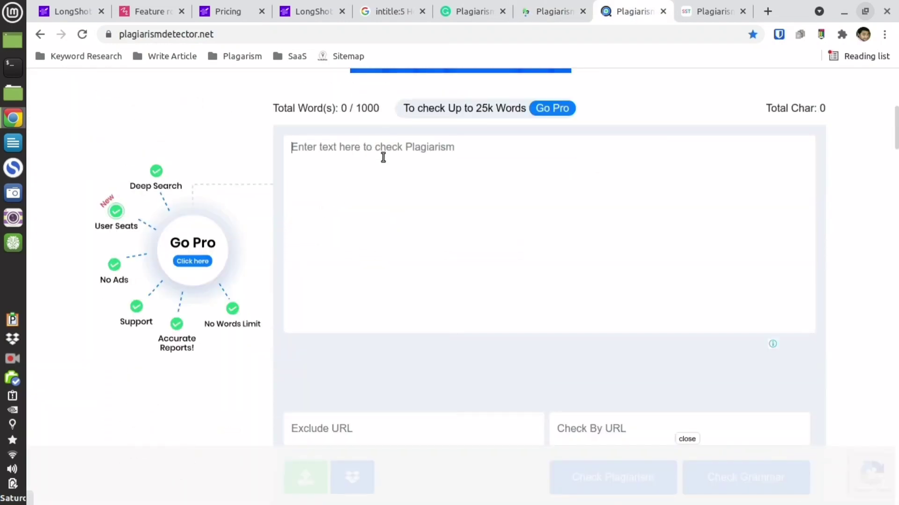
{"action": "key", "text": "ctrl+v"}
{"action": "scroll", "coordinate": [391, 189], "scroll_direction": "down", "scroll_amount": 6}
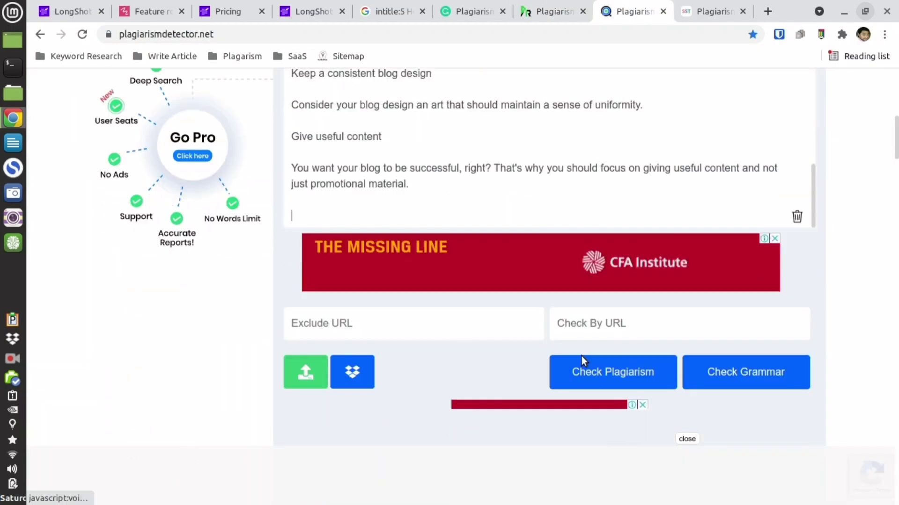
{"action": "left_click", "coordinate": [616, 241]}
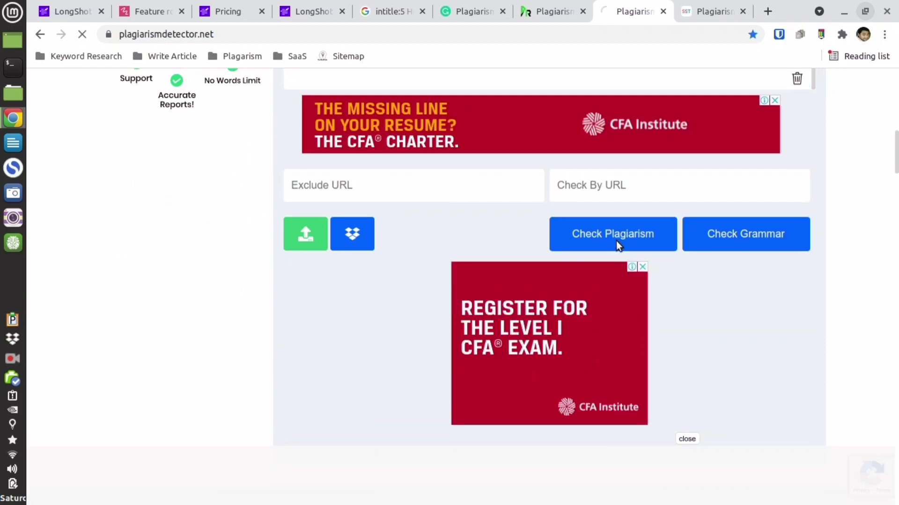
- Paste the copied blog text into the SmallSEOTools plagiarism checker and tick the "I'm not a robot" verification
{"action": "left_click", "coordinate": [721, 10]}
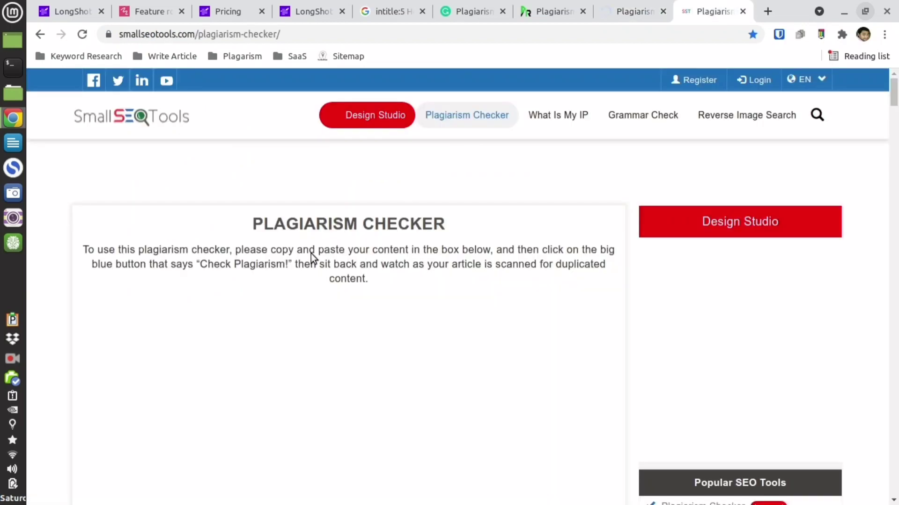
{"action": "scroll", "coordinate": [311, 254], "scroll_direction": "down", "scroll_amount": 4}
{"action": "scroll", "coordinate": [391, 342], "scroll_direction": "down", "scroll_amount": 2}
{"action": "left_click", "coordinate": [237, 295]}
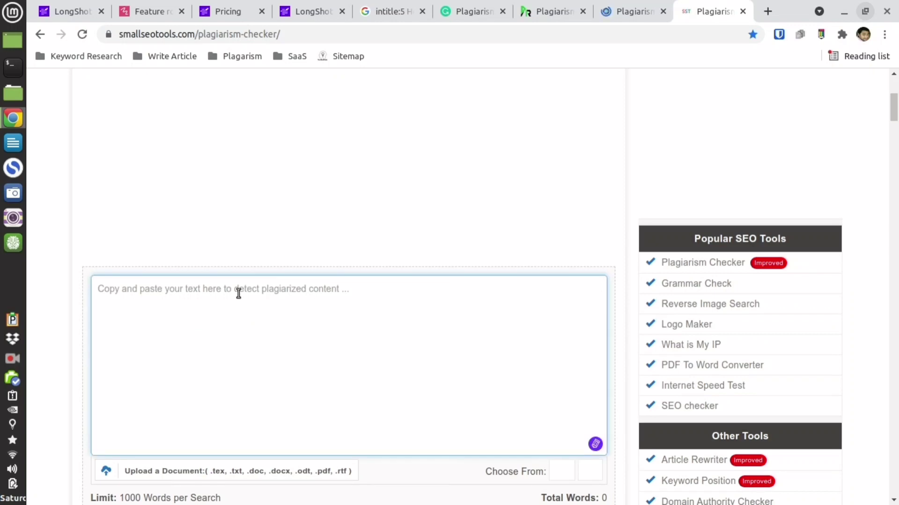
{"action": "key", "text": "ctrl+v"}
{"action": "scroll", "coordinate": [633, 400], "scroll_direction": "down", "scroll_amount": 3}
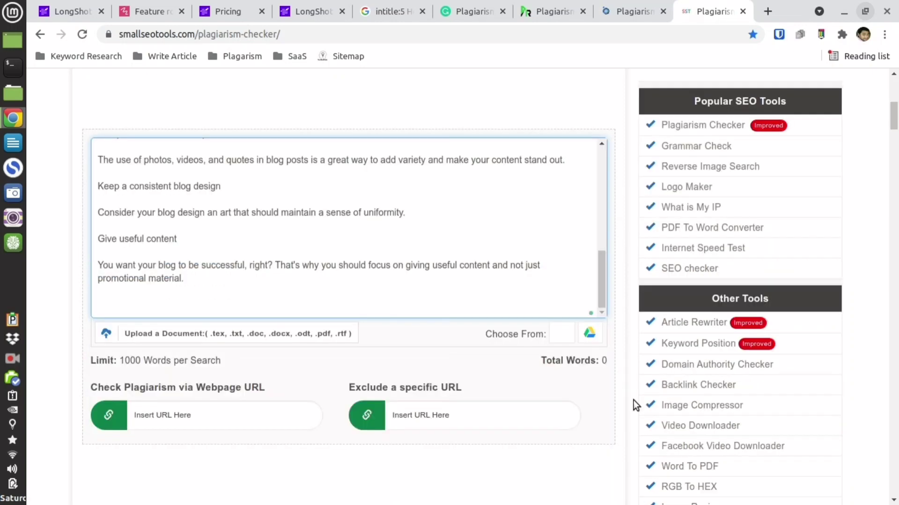
{"action": "scroll", "coordinate": [634, 400], "scroll_direction": "down", "scroll_amount": 5}
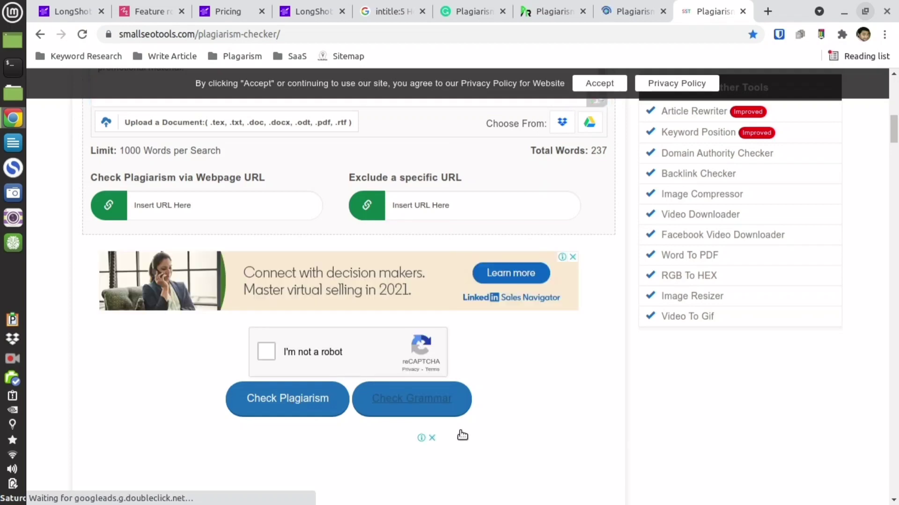
{"action": "left_click", "coordinate": [266, 353]}
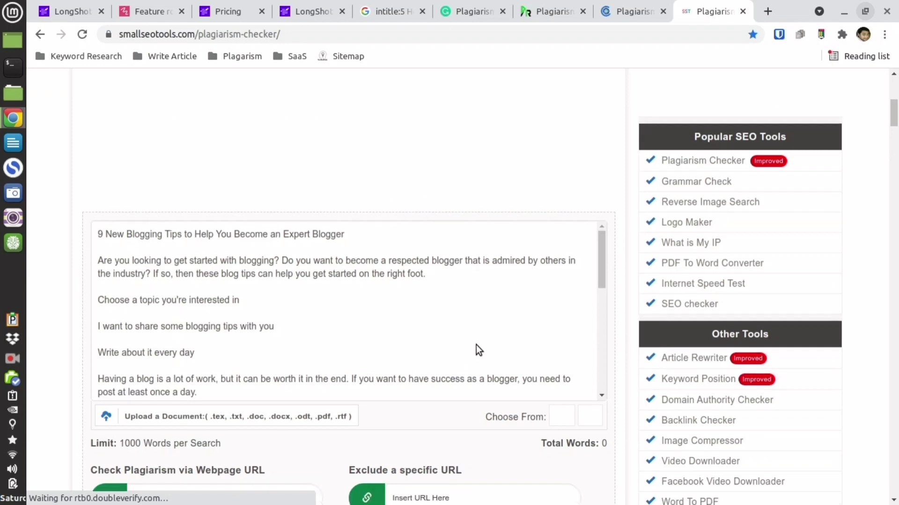
- Examine the Grammarly report and the PrePostSEO plagiarism results, including the flagged sentence and its matching source
{"action": "left_click", "coordinate": [453, 11]}
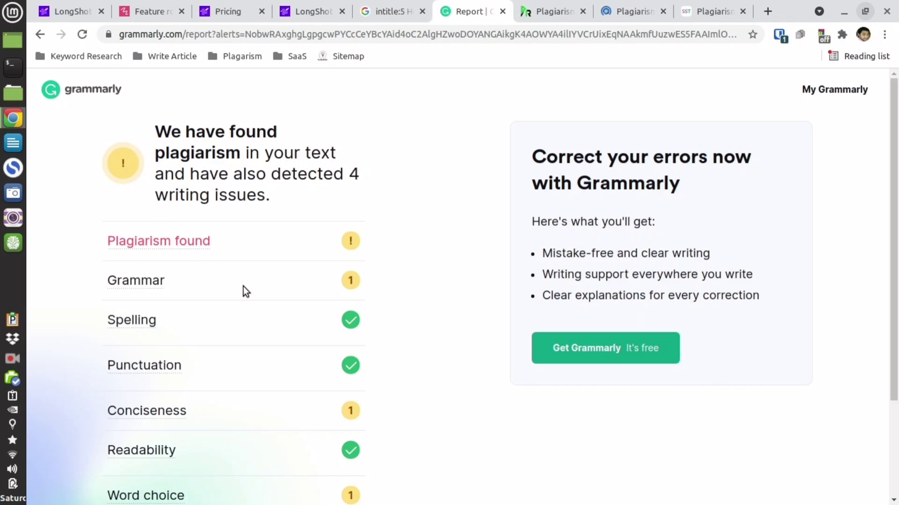
{"action": "key", "text": "ctrl+Tab"}
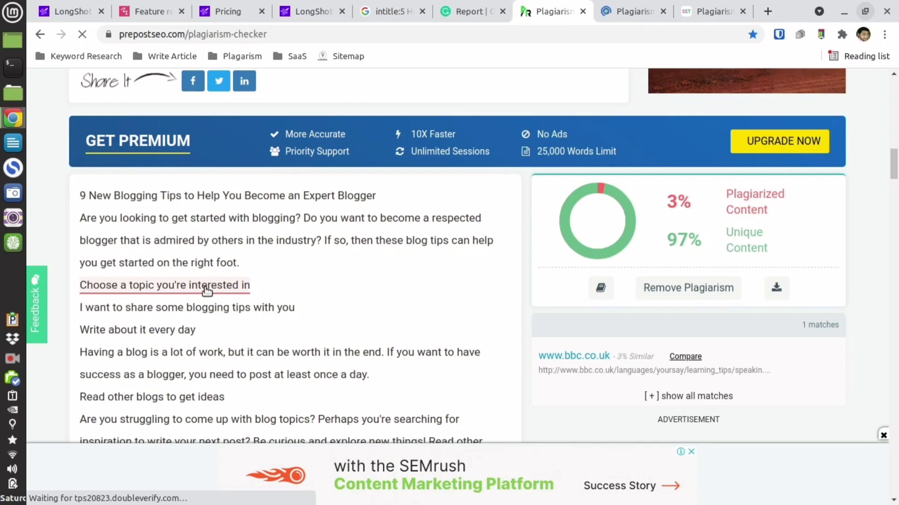
{"action": "scroll", "coordinate": [683, 279], "scroll_direction": "down", "scroll_amount": 3}
{"action": "scroll", "coordinate": [684, 276], "scroll_direction": "down", "scroll_amount": 1}
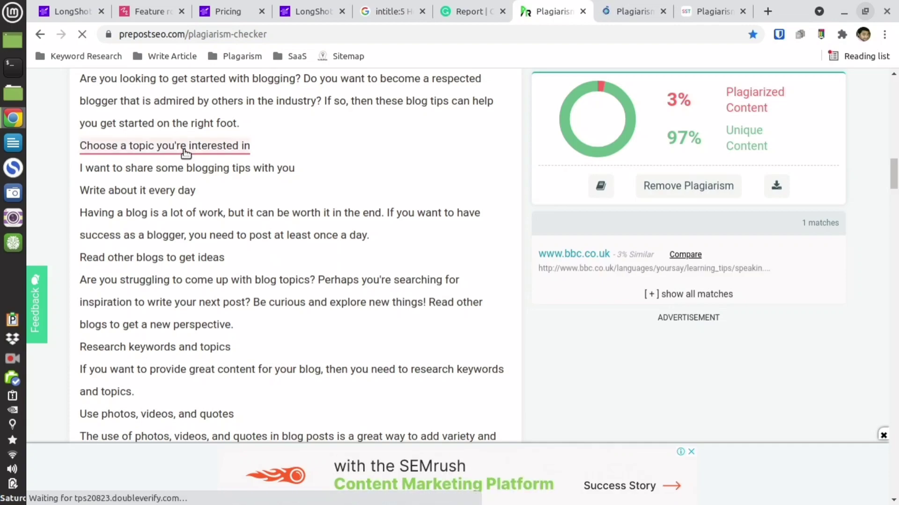
{"action": "scroll", "coordinate": [233, 252], "scroll_direction": "down", "scroll_amount": 10}
{"action": "scroll", "coordinate": [233, 251], "scroll_direction": "up", "scroll_amount": 8}
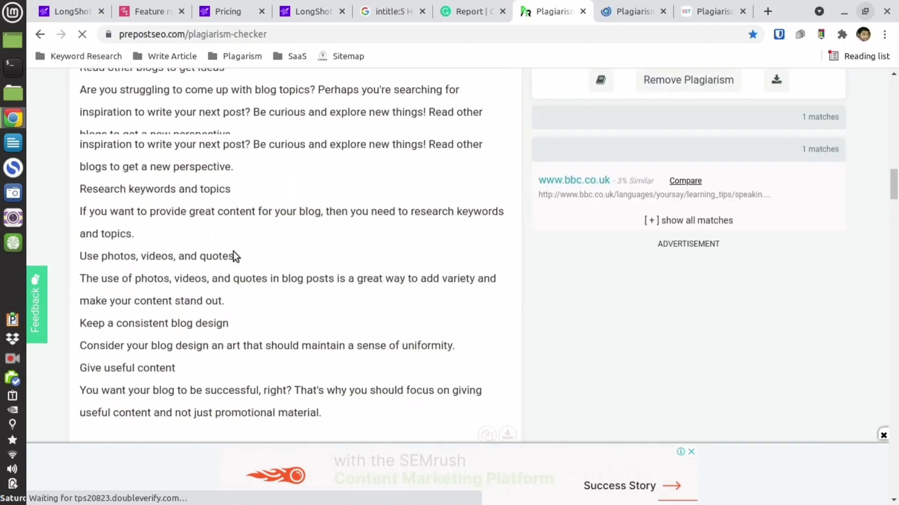
{"action": "scroll", "coordinate": [201, 175], "scroll_direction": "up", "scroll_amount": 4}
- Block notifications from plagiarismdetector.net, and complete the robot verification in SmallSEOTools to start its plagiarism check
{"action": "left_click", "coordinate": [623, 11]}
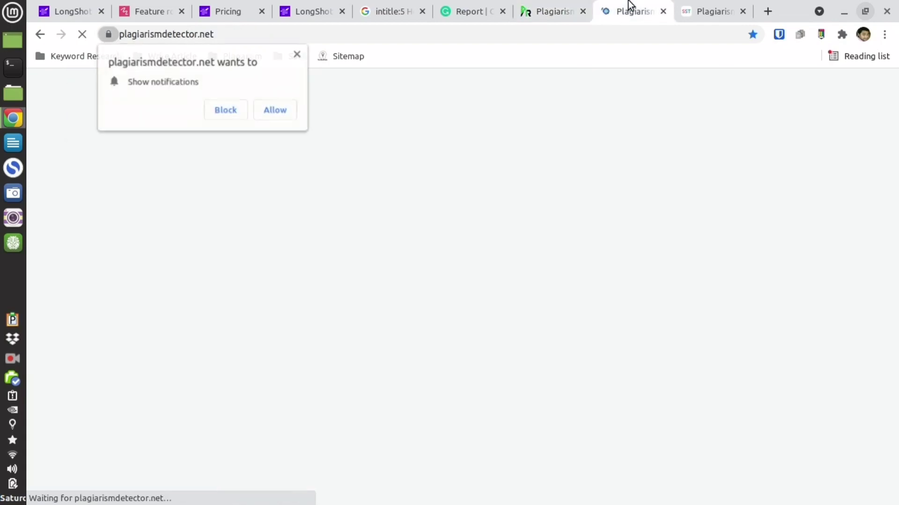
{"action": "left_click", "coordinate": [220, 111]}
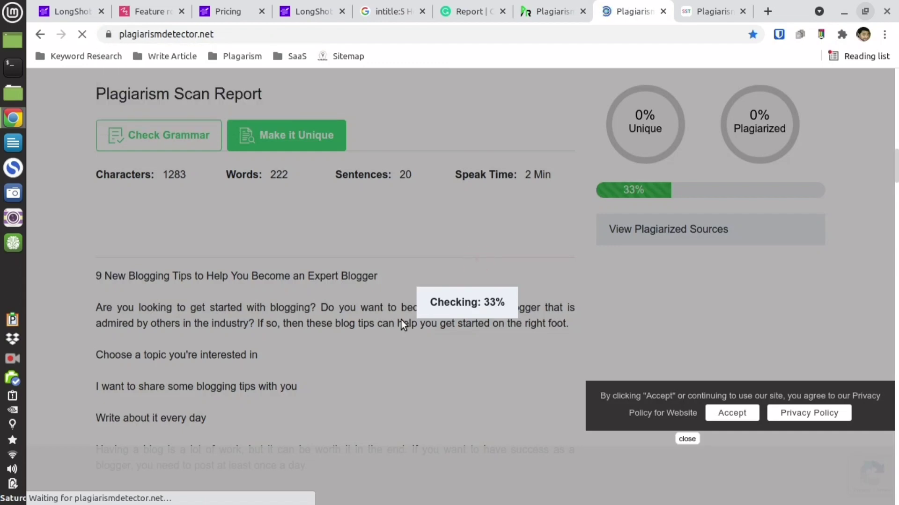
{"action": "left_click", "coordinate": [728, 6]}
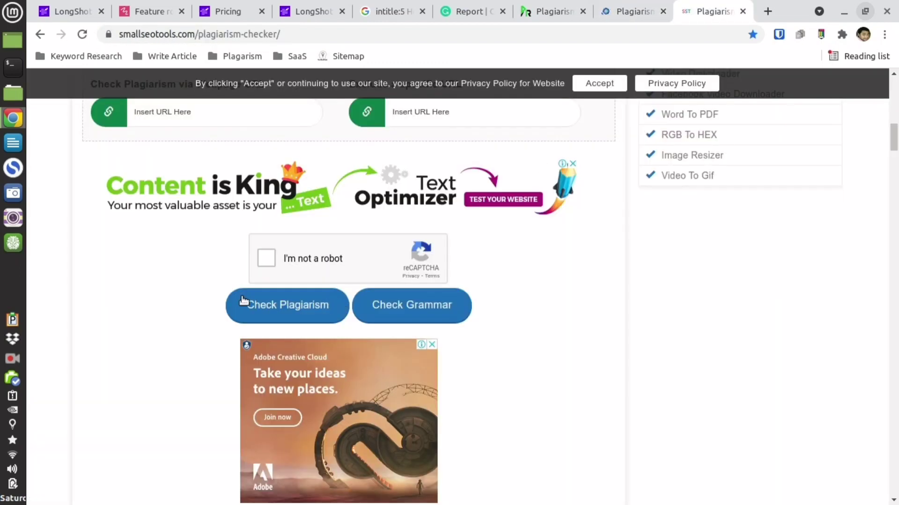
{"action": "left_click", "coordinate": [265, 260]}
{"action": "left_click", "coordinate": [268, 304]}
- Return to the LongShot blog and try to generate Unstuck Me content with the keyword "blogging tips"
{"action": "left_click", "coordinate": [309, 11]}
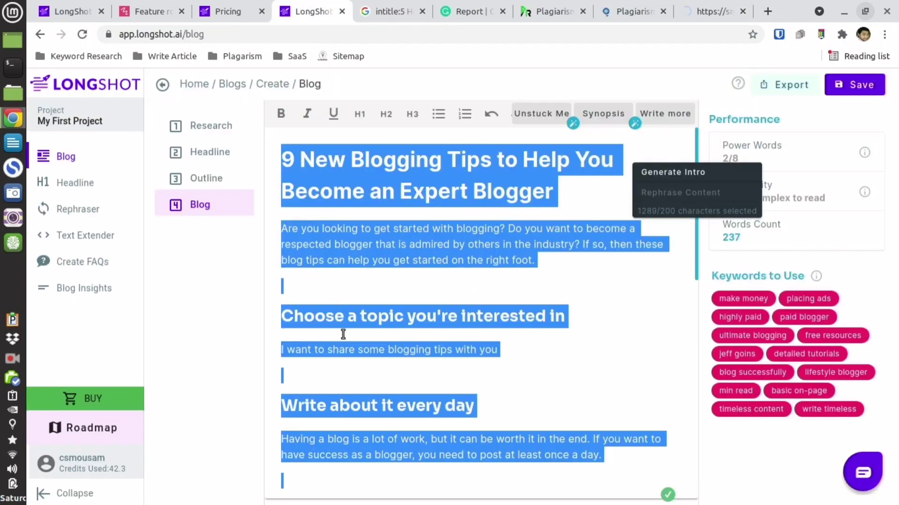
{"action": "left_click", "coordinate": [343, 334]}
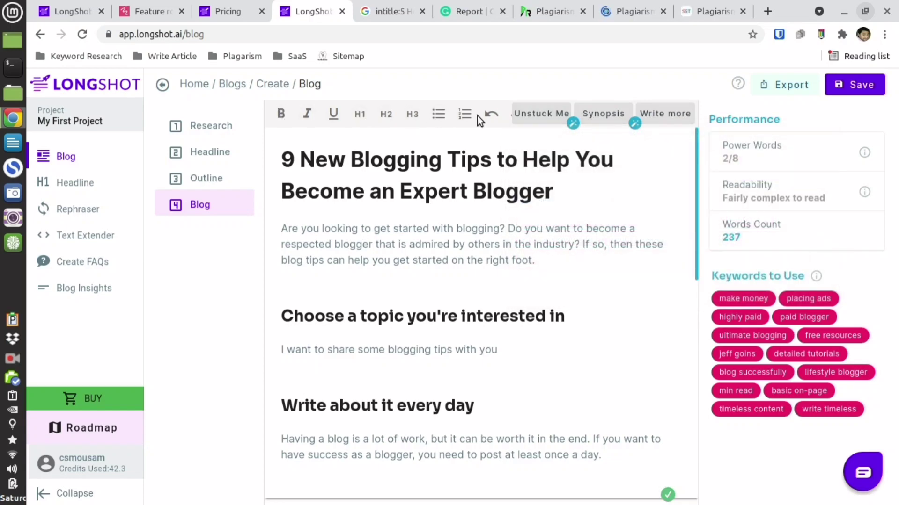
{"action": "key", "text": "Up"}
{"action": "mouse_move", "coordinate": [546, 118]}
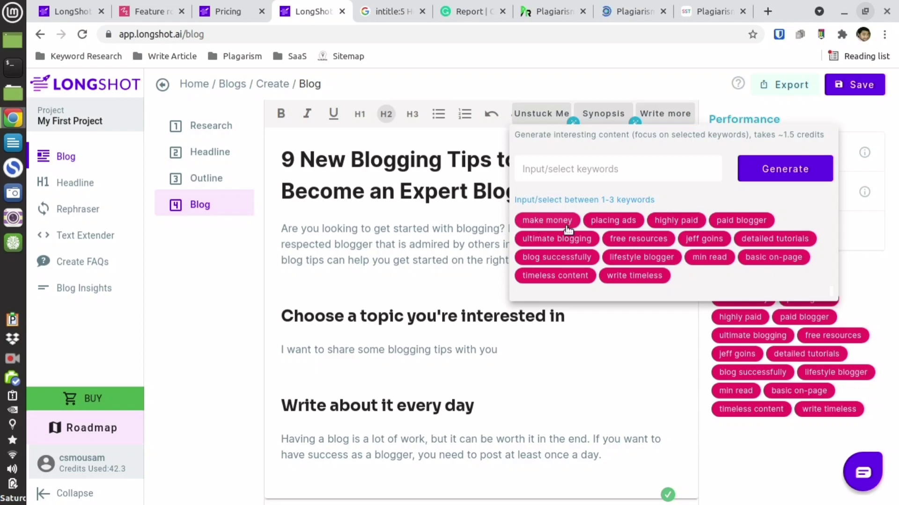
{"action": "left_click", "coordinate": [554, 169]}
{"action": "type", "text": "blogging tips"}
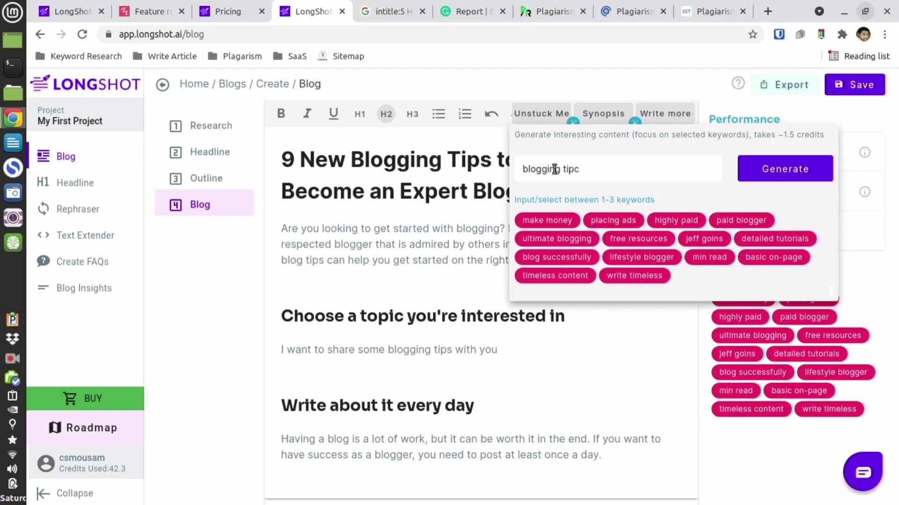
{"action": "left_click", "coordinate": [767, 182]}
- Try to generate the Unstuck Me content for "blogging tips" on the empty line below the introduction
{"action": "left_click", "coordinate": [395, 286]}
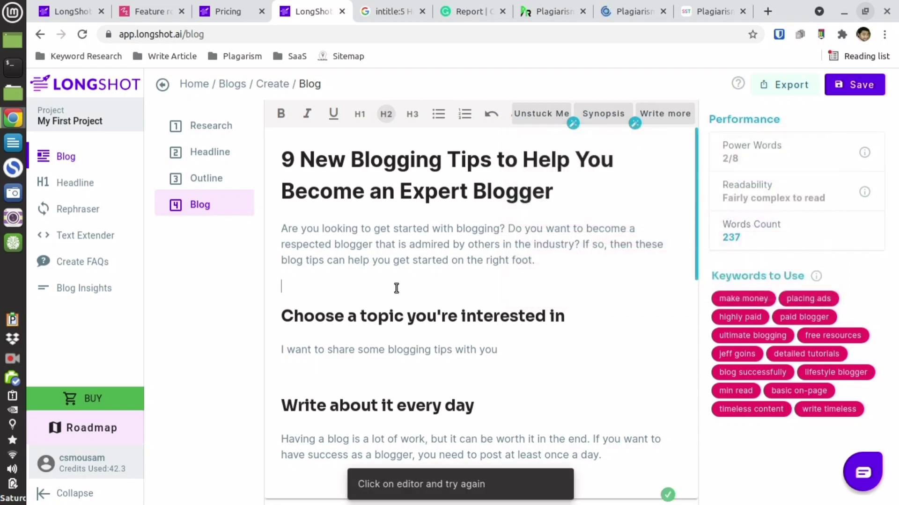
{"action": "left_click", "coordinate": [556, 118]}
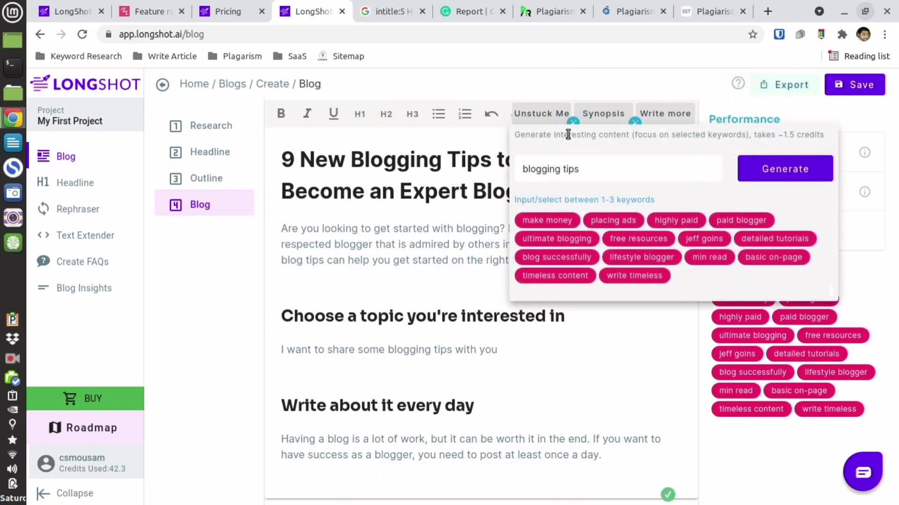
{"action": "left_click", "coordinate": [315, 285]}
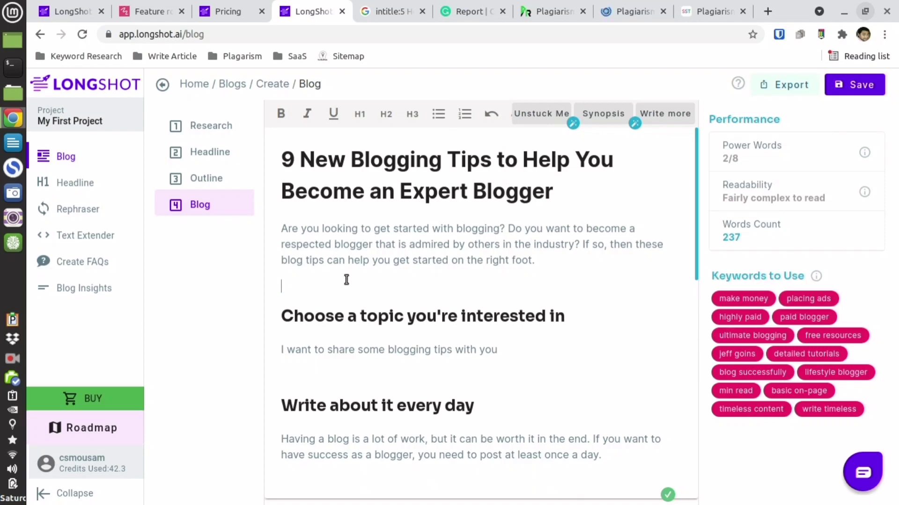
{"action": "left_click", "coordinate": [553, 117]}
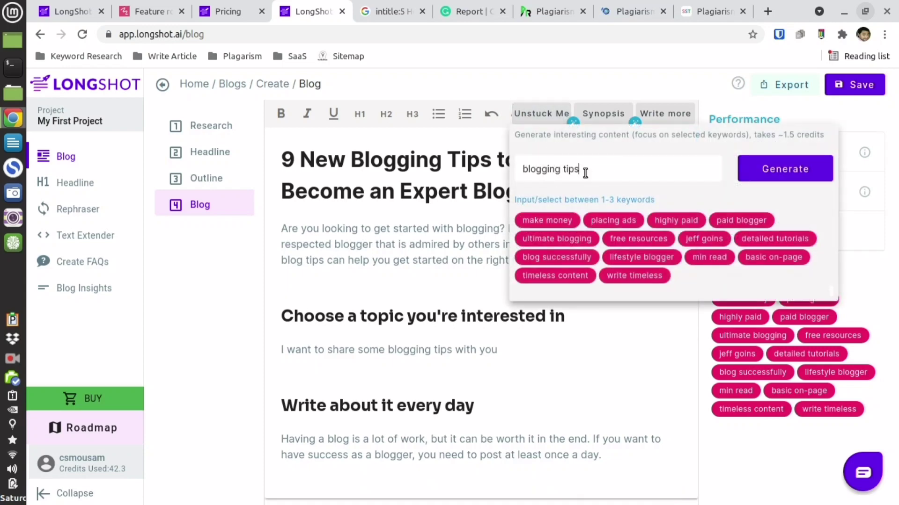
{"action": "left_click", "coordinate": [793, 173]}
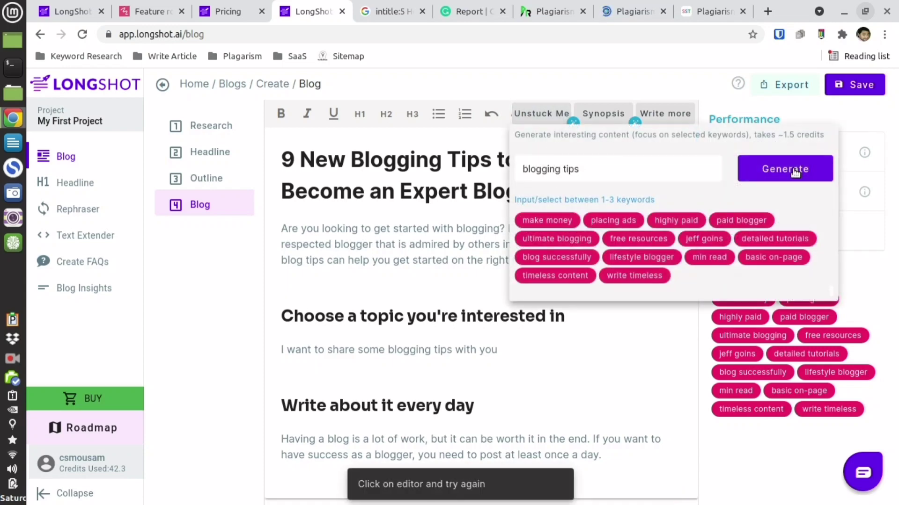
- Generate Unstuck Me content for "blogging tips" on the empty line below the "Choose a topic you're interested in" section
{"action": "left_click", "coordinate": [298, 286]}
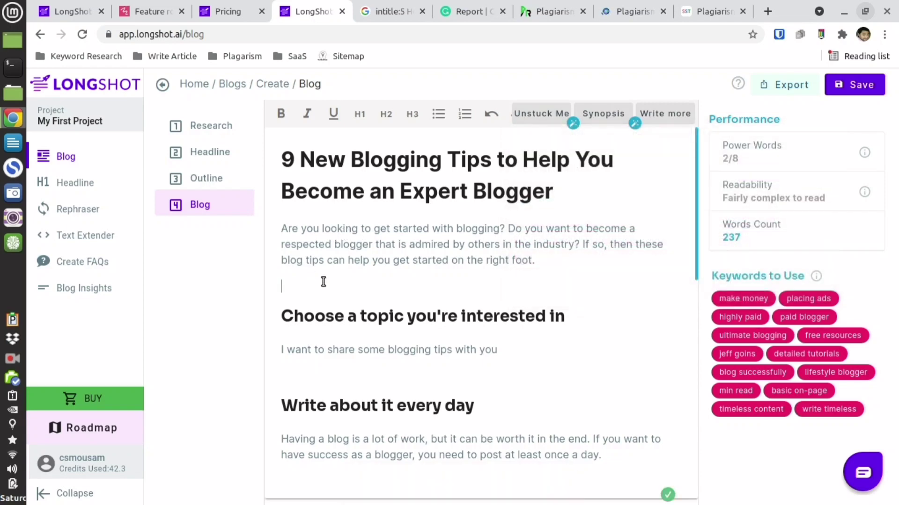
{"action": "scroll", "coordinate": [336, 281], "scroll_direction": "down", "scroll_amount": 1}
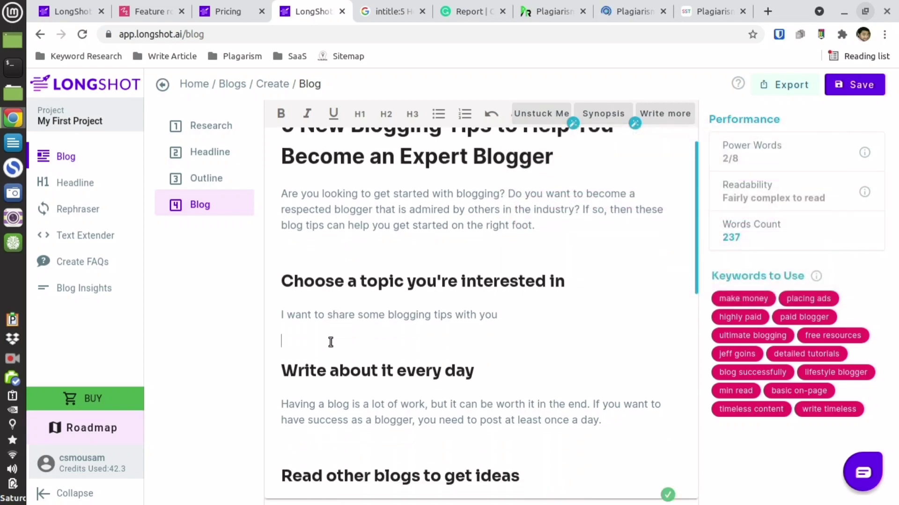
{"action": "left_click", "coordinate": [550, 112]}
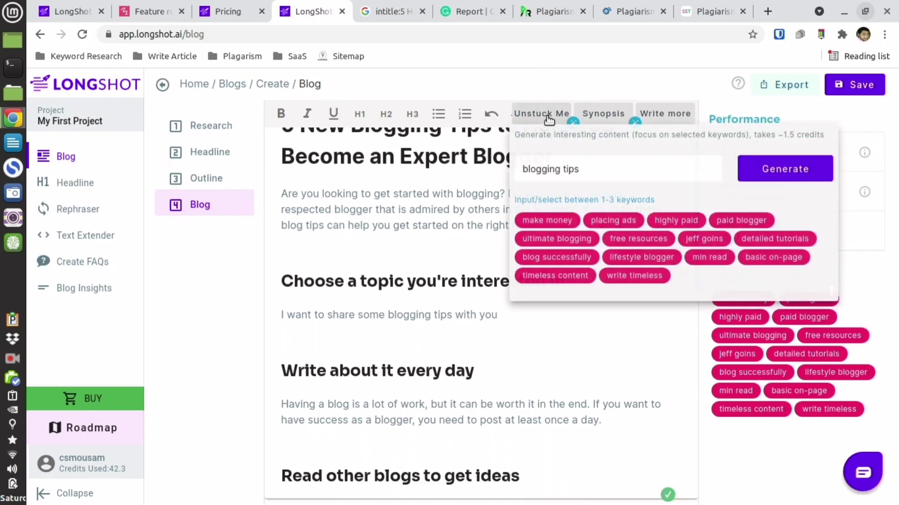
{"action": "left_click", "coordinate": [759, 170]}
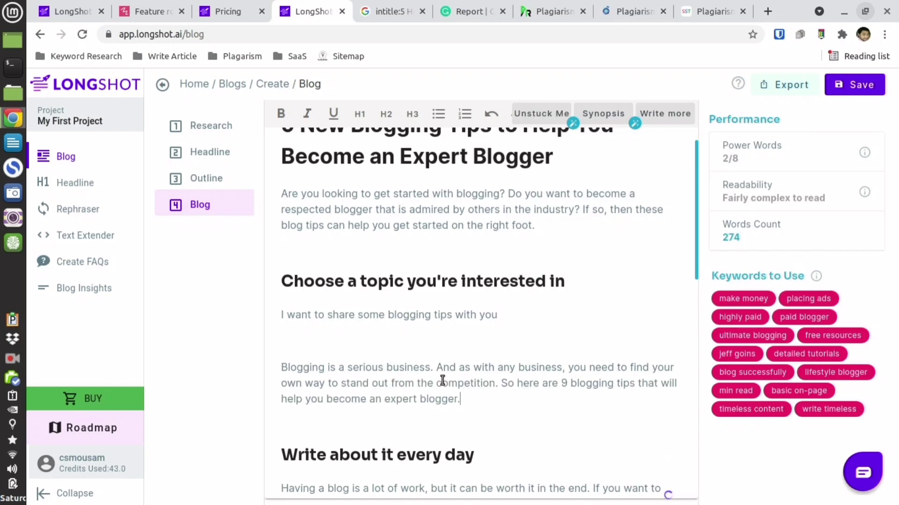
- Try to expand the sentence "So here are 9 blogging tips that will help you become an expert blogger."
{"action": "scroll", "coordinate": [443, 380], "scroll_direction": "down", "scroll_amount": 2}
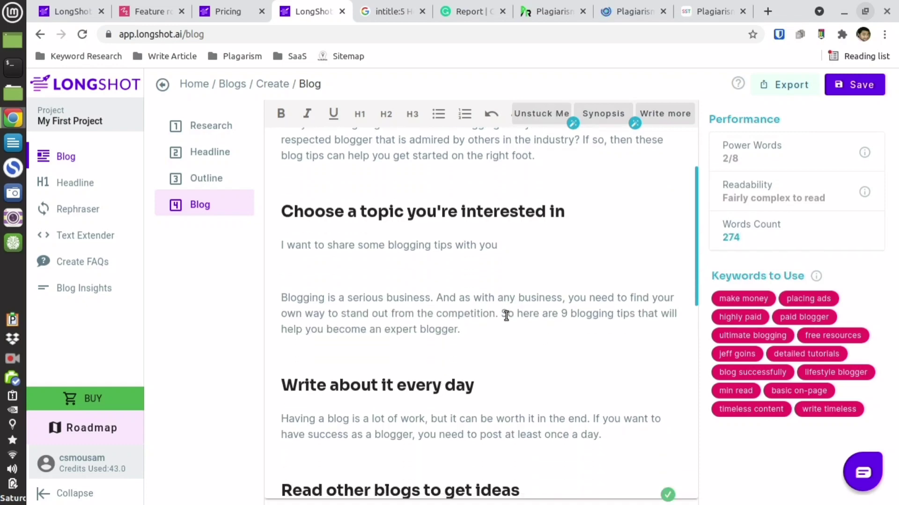
{"action": "left_click_drag", "start_coordinate": [501, 313], "coordinate": [518, 331]}
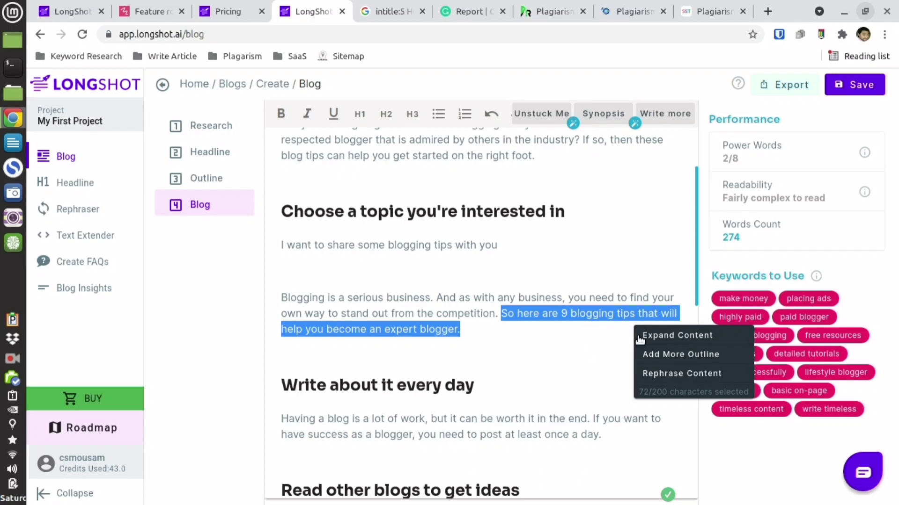
{"action": "left_click", "coordinate": [656, 336]}
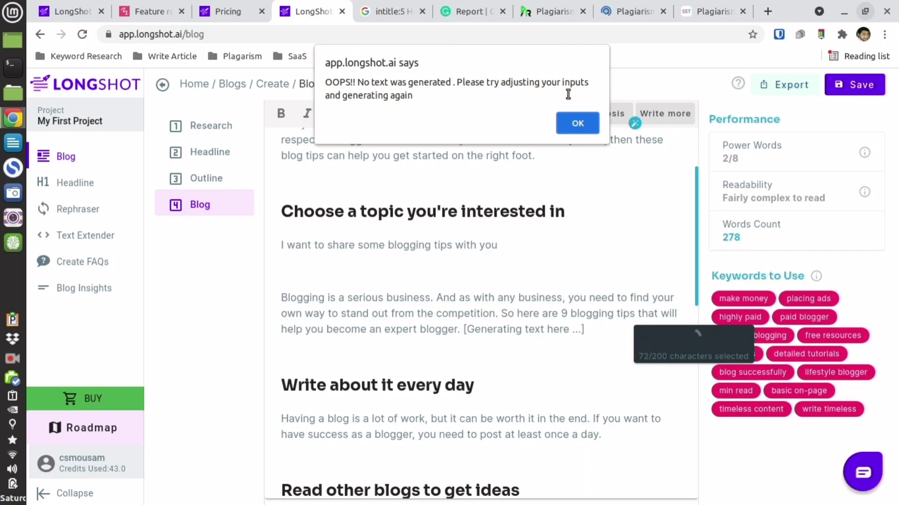
{"action": "left_click", "coordinate": [575, 118]}
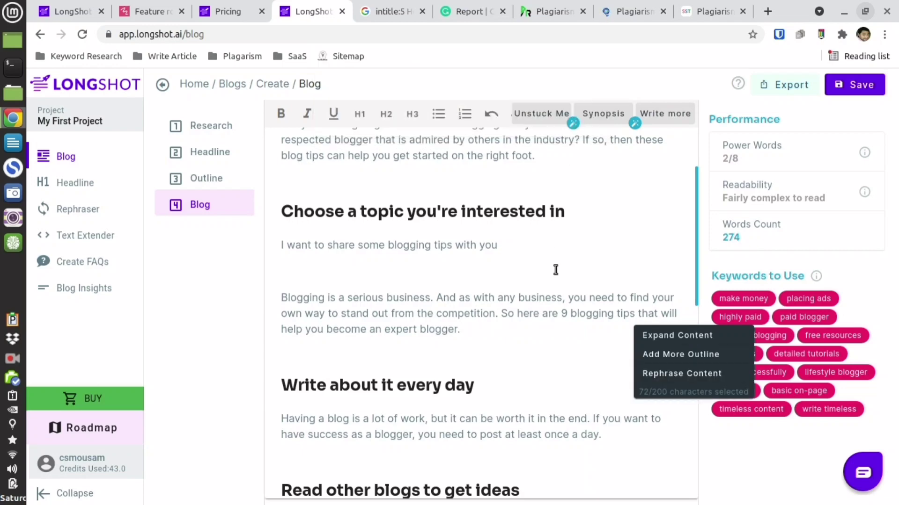
- Add an empty line after the paragraph ending in "expert blogger." and try to generate more text there with Write more
{"action": "left_click", "coordinate": [521, 318]}
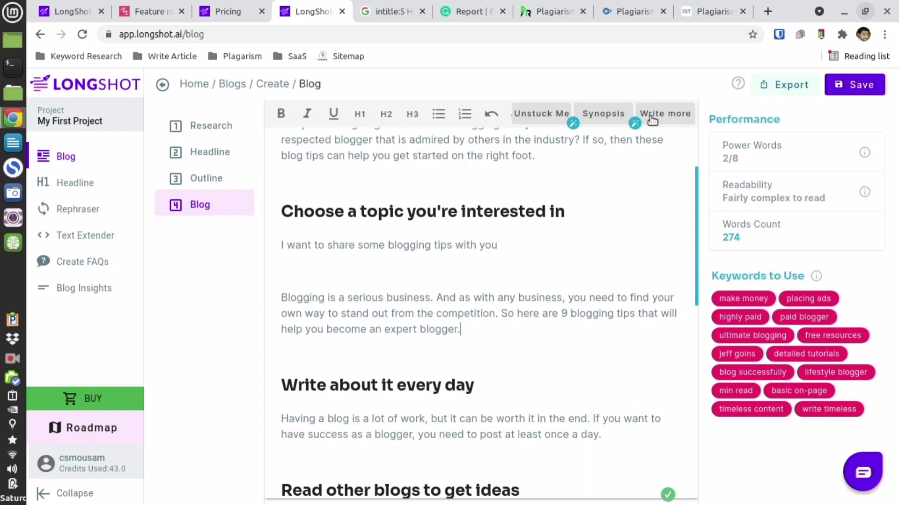
{"action": "left_click", "coordinate": [666, 114]}
{"action": "left_click", "coordinate": [498, 334]}
{"action": "key", "text": "BackSpace"}
{"action": "key", "text": "BackSpace"}
{"action": "key", "text": "Return"}
{"action": "left_click", "coordinate": [661, 123]}
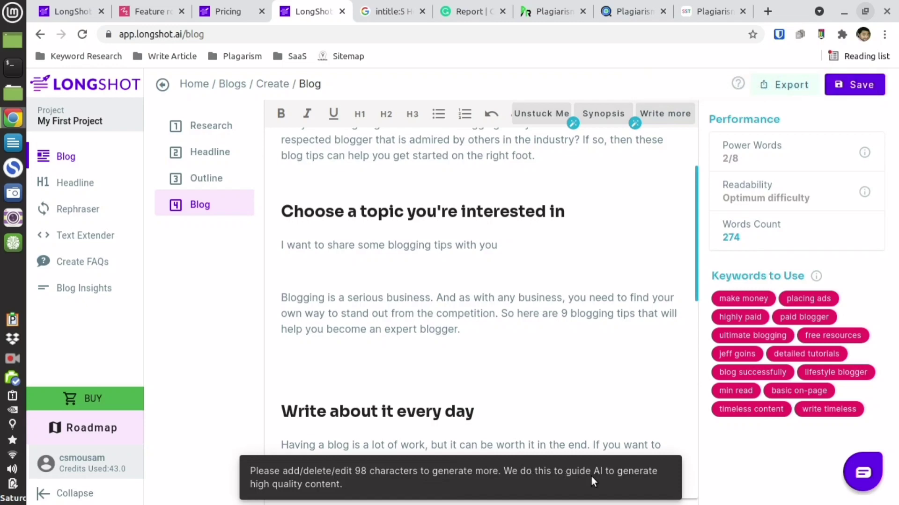
- Delete the introduction paragraph under the blog title and generate more text on the empty line above "Write about it every day"
{"action": "scroll", "coordinate": [392, 254], "scroll_direction": "up", "scroll_amount": 2}
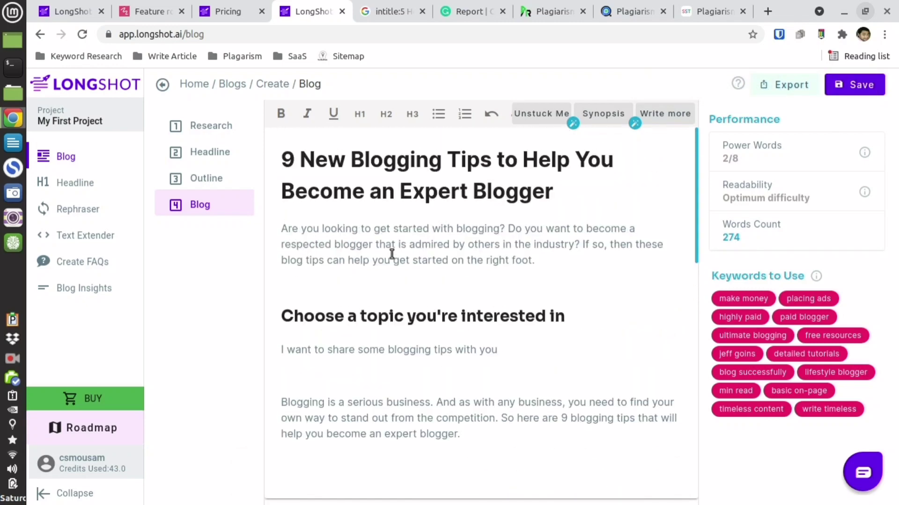
{"action": "left_click_drag", "start_coordinate": [282, 229], "coordinate": [546, 260]}
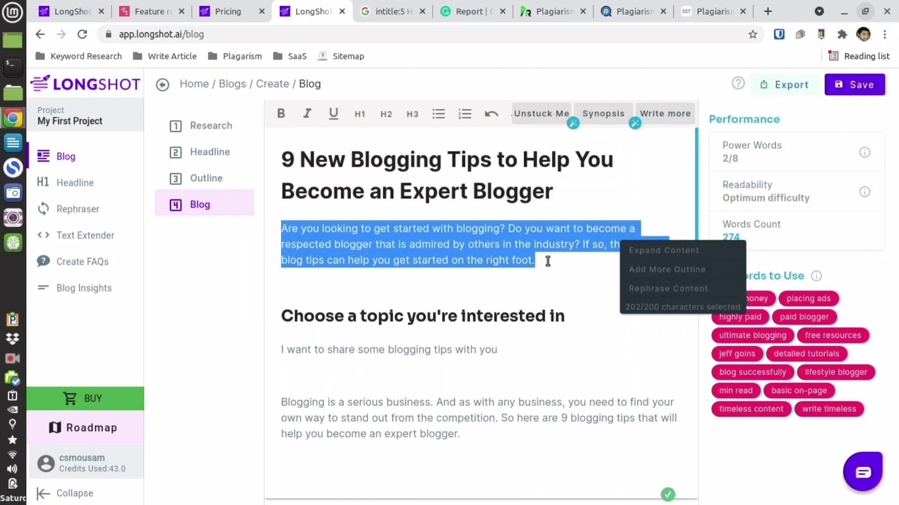
{"action": "key", "text": "BackSpace"}
{"action": "left_click", "coordinate": [315, 414]}
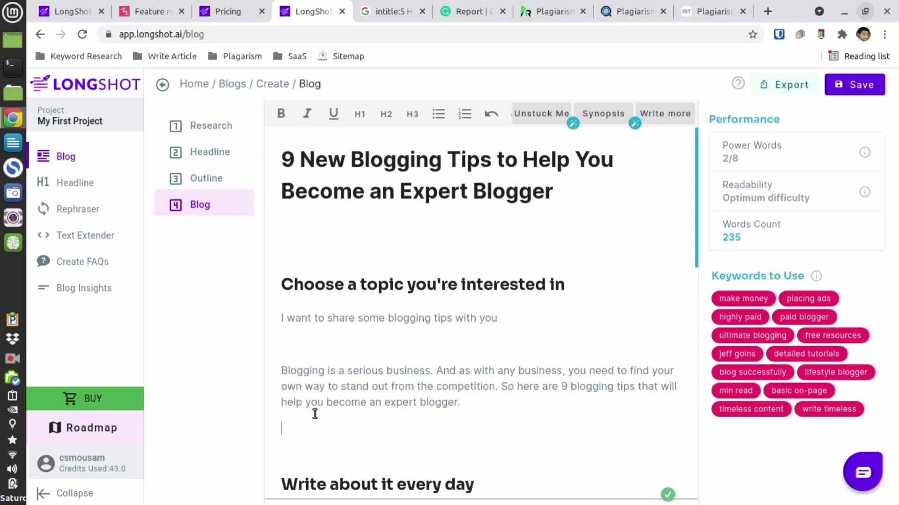
{"action": "left_click", "coordinate": [655, 117]}
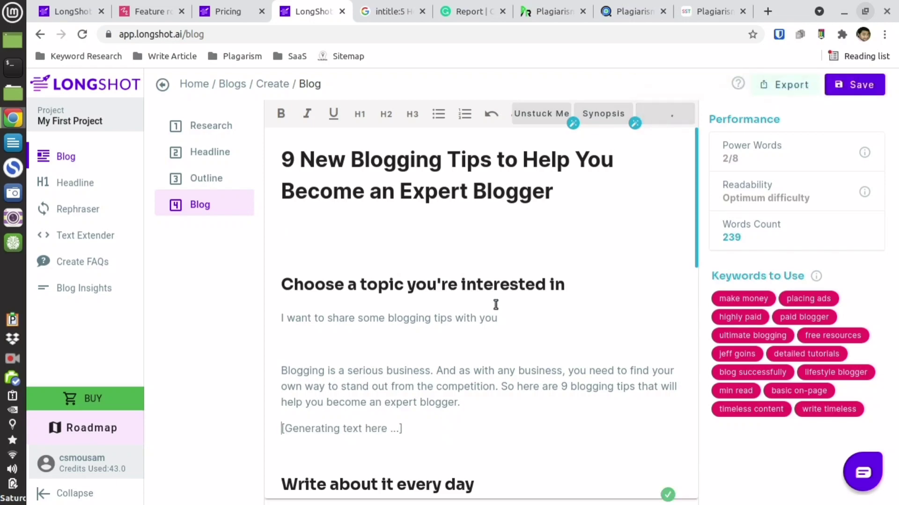
- Expand the paragraphs under "Write about it every day" and "Read other blogs to get ideas" with generated text
{"action": "scroll", "coordinate": [498, 305], "scroll_direction": "down", "scroll_amount": 3}
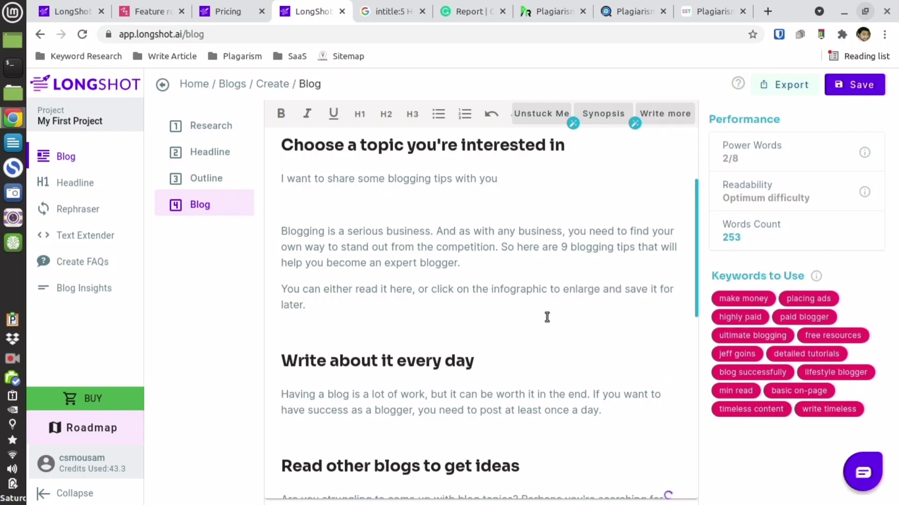
{"action": "scroll", "coordinate": [546, 318], "scroll_direction": "down", "scroll_amount": 1}
{"action": "scroll", "coordinate": [406, 285], "scroll_direction": "down", "scroll_amount": 4}
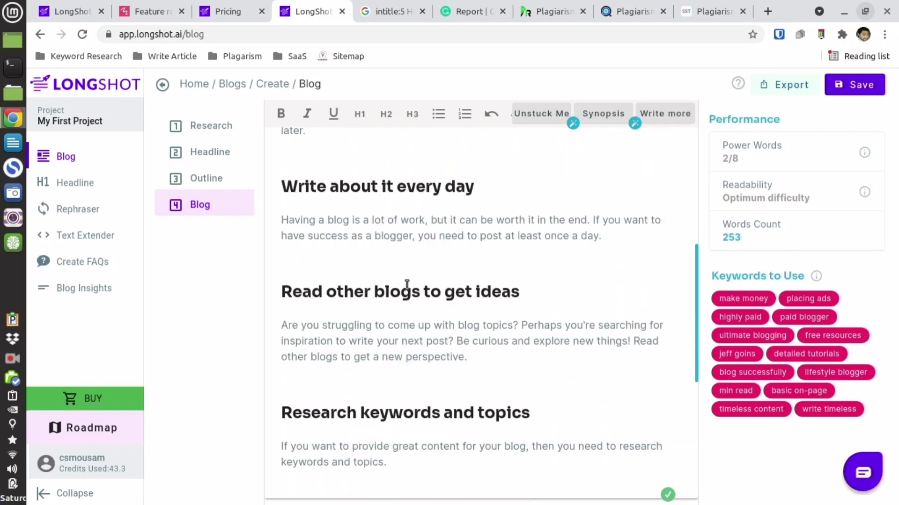
{"action": "left_click_drag", "start_coordinate": [277, 219], "coordinate": [621, 236]}
{"action": "left_click", "coordinate": [652, 242]}
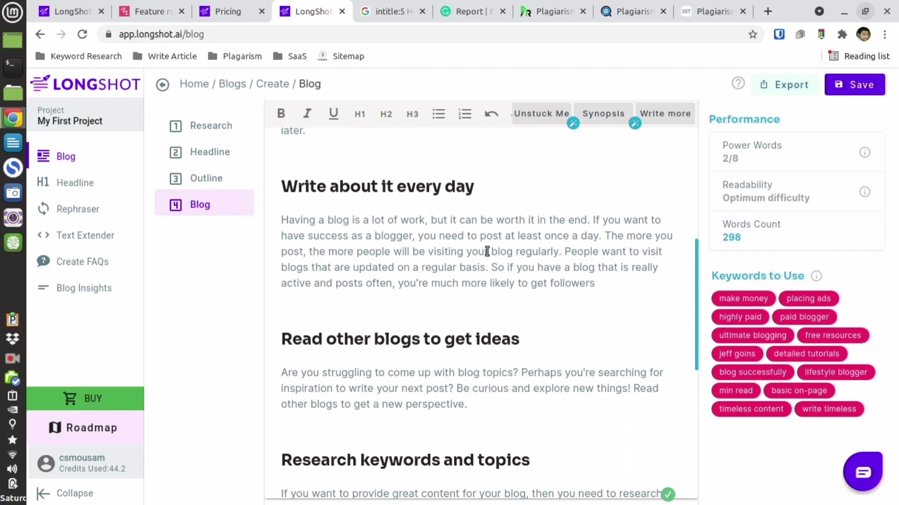
{"action": "left_click_drag", "start_coordinate": [506, 250], "coordinate": [586, 283]}
{"action": "left_click", "coordinate": [435, 306]}
{"action": "scroll", "coordinate": [365, 299], "scroll_direction": "down", "scroll_amount": 2}
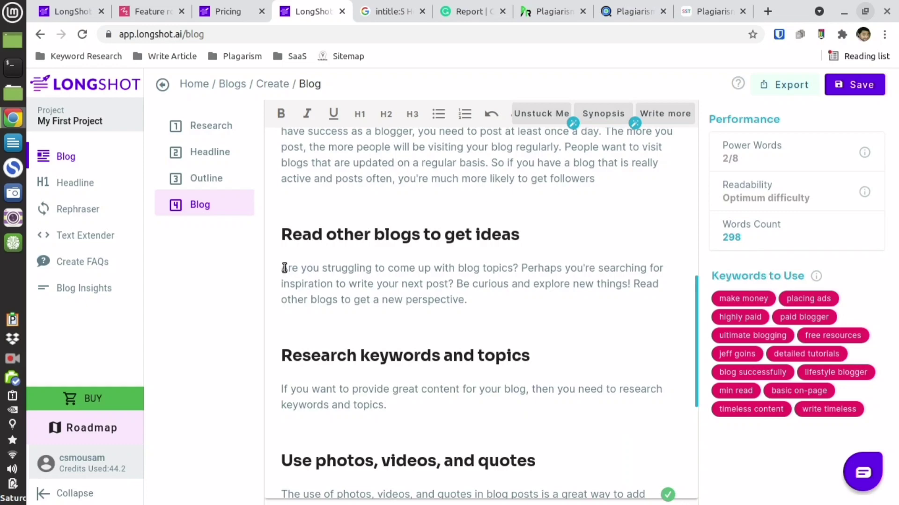
{"action": "left_click", "coordinate": [663, 114]}
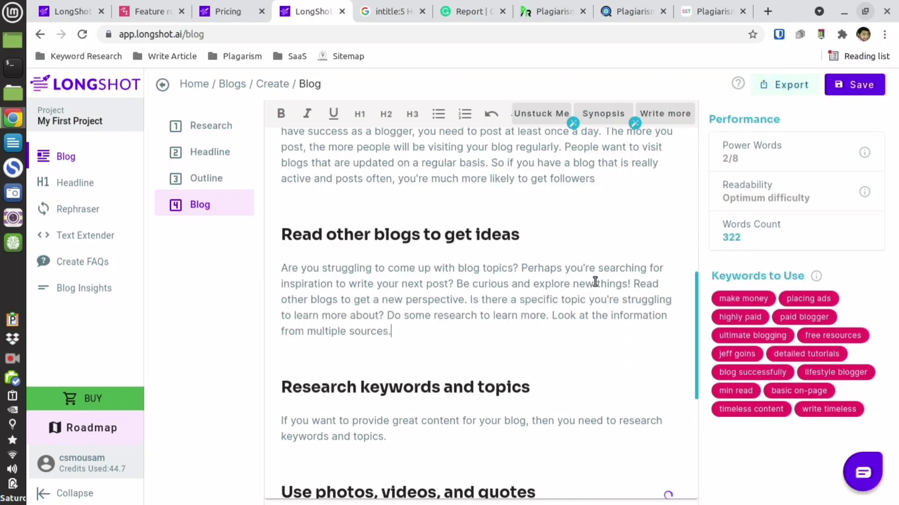
- Generate a synopsis at the end of the blog, below the "Give useful content" section
{"action": "scroll", "coordinate": [592, 285], "scroll_direction": "down", "scroll_amount": 2}
{"action": "scroll", "coordinate": [595, 282], "scroll_direction": "down", "scroll_amount": 5}
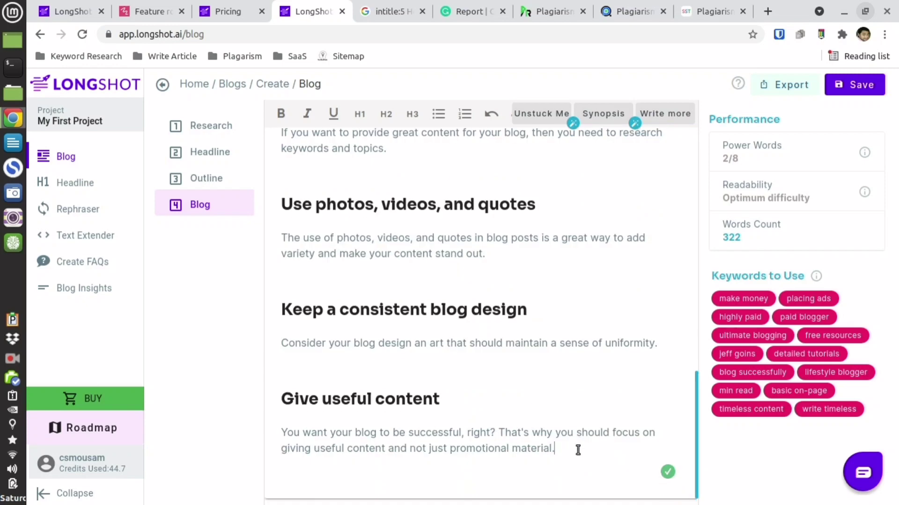
{"action": "scroll", "coordinate": [571, 433], "scroll_direction": "down", "scroll_amount": 2}
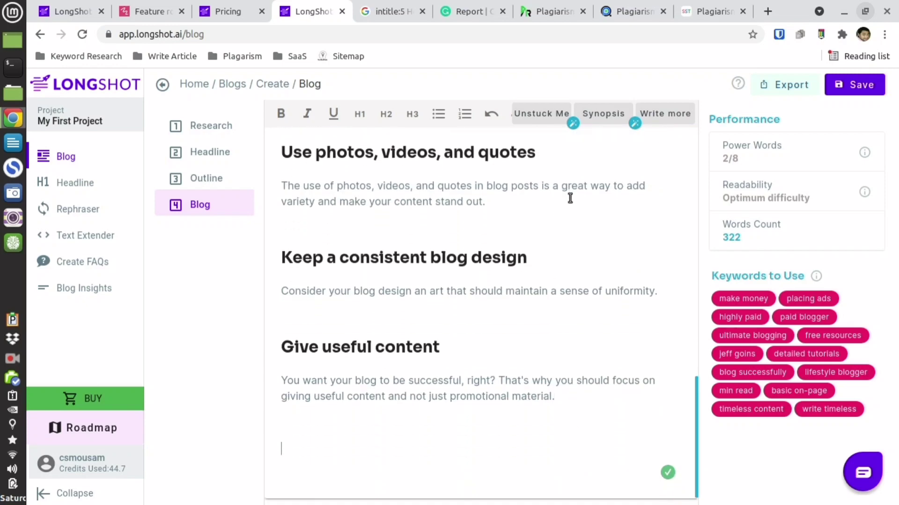
{"action": "left_click", "coordinate": [609, 113]}
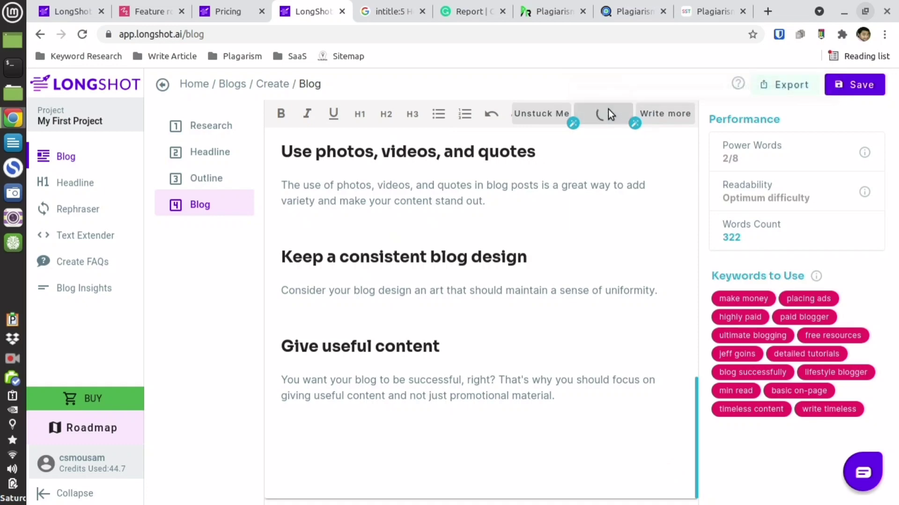
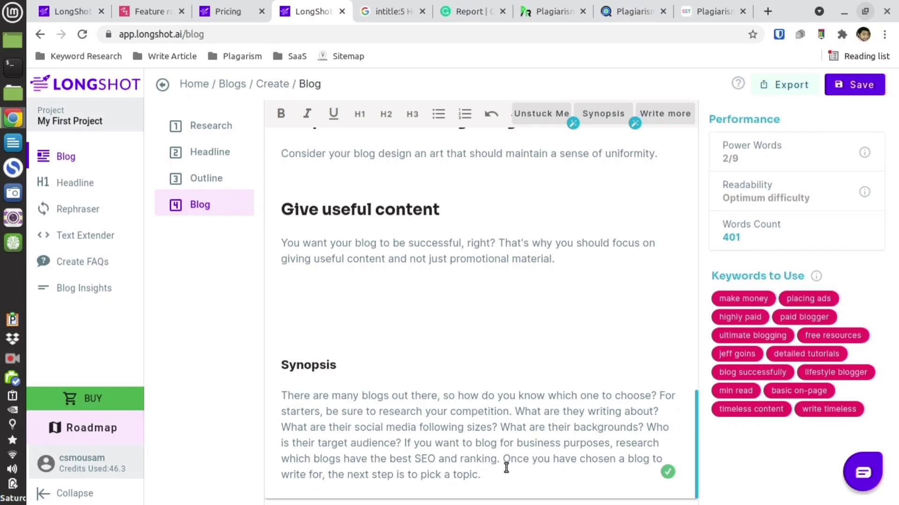
{"action": "left_click_drag", "start_coordinate": [501, 470], "coordinate": [285, 394]}
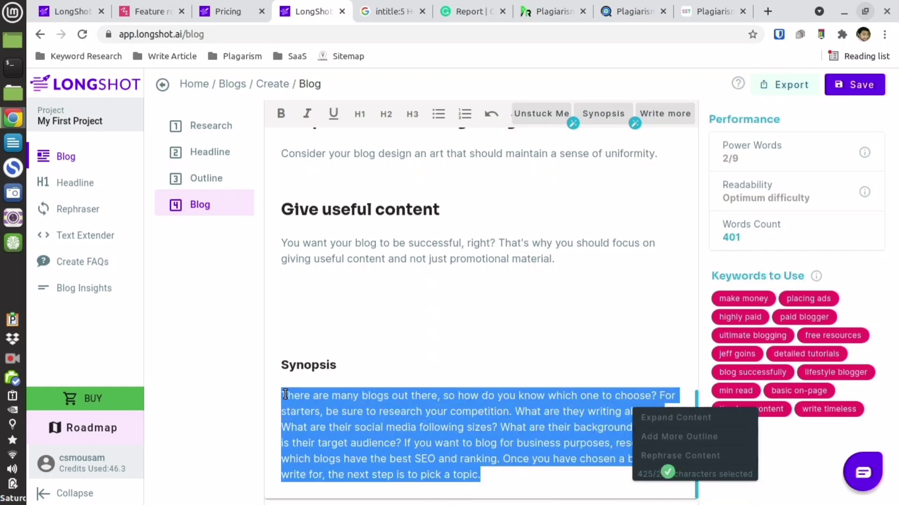
{"action": "left_click", "coordinate": [428, 441]}
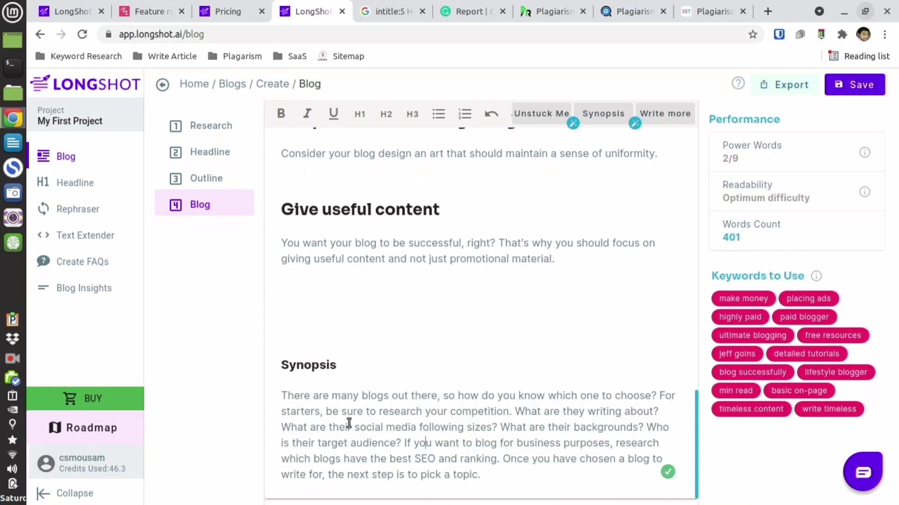
- Add more outline based on the paragraph under "Use photos, videos, and quotes"
{"action": "scroll", "coordinate": [308, 356], "scroll_direction": "up", "scroll_amount": 4}
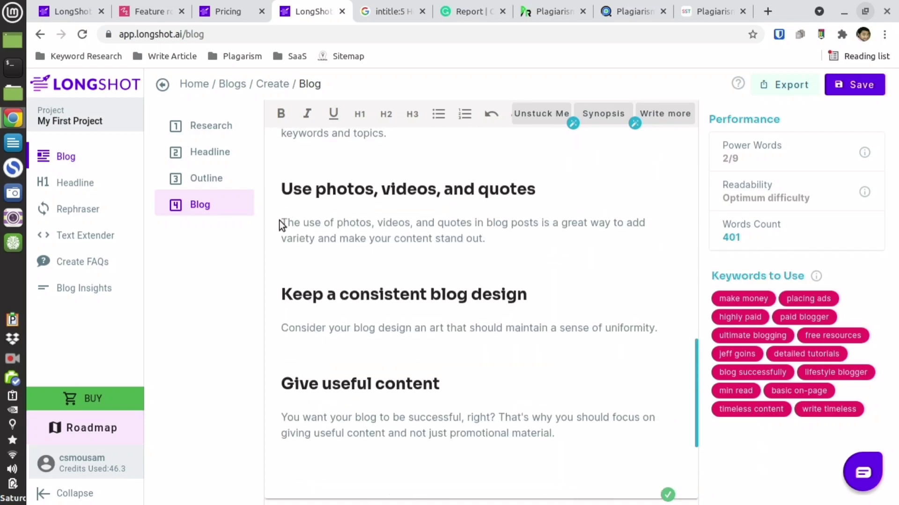
{"action": "mouse_move", "coordinate": [485, 239]}
{"action": "left_mouse_down"}
{"action": "mouse_move", "coordinate": [280, 222]}
{"action": "mouse_move", "coordinate": [485, 239]}
{"action": "left_mouse_up"}
{"action": "left_click", "coordinate": [382, 223]}
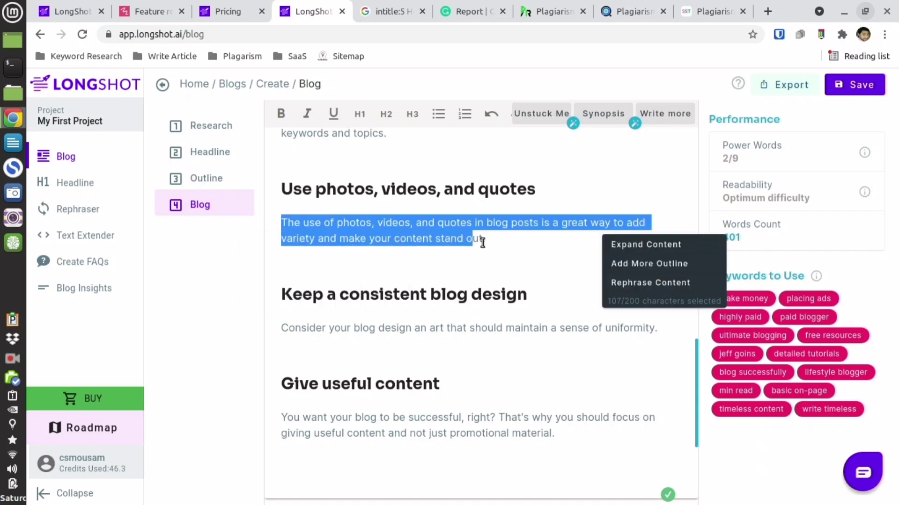
{"action": "left_click", "coordinate": [653, 267]}
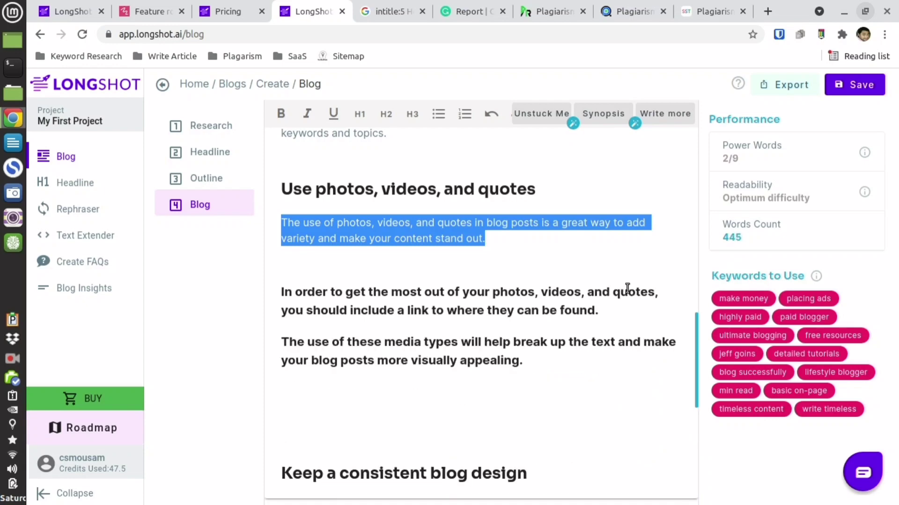
- Check the AI text options offered for the first generated outline heading and for the heading "Use photos, videos, and quotes"
{"action": "right_click", "coordinate": [388, 229]}
{"action": "left_click", "coordinate": [358, 232]}
{"action": "left_click", "coordinate": [294, 225]}
{"action": "left_click_drag", "start_coordinate": [284, 292], "coordinate": [599, 311]}
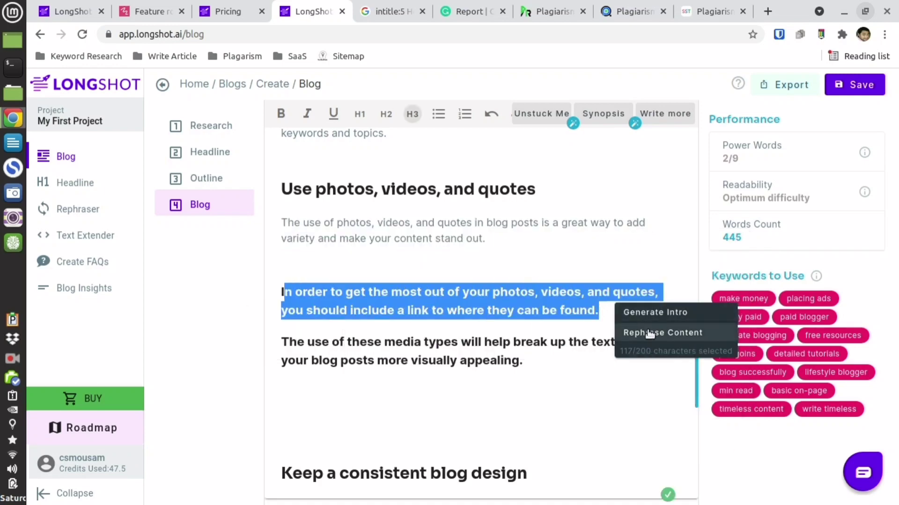
{"action": "left_click", "coordinate": [539, 304]}
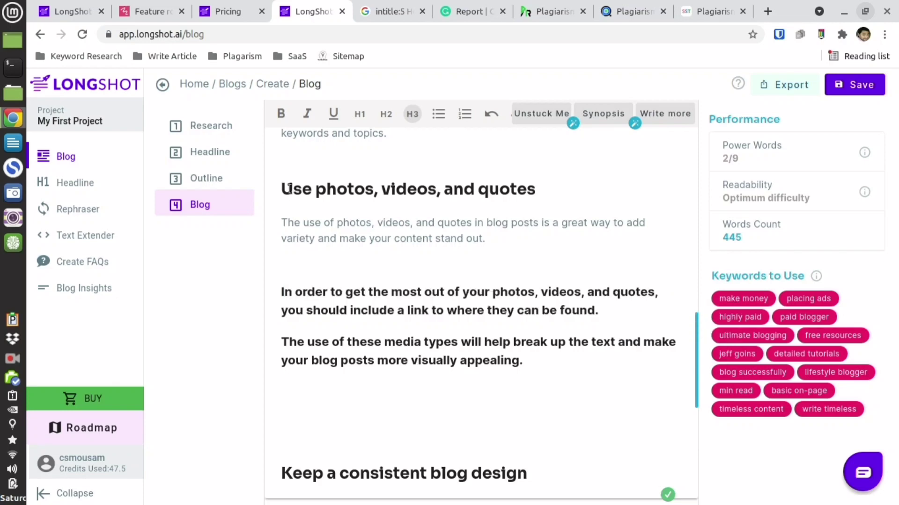
{"action": "left_click_drag", "start_coordinate": [284, 189], "coordinate": [551, 185]}
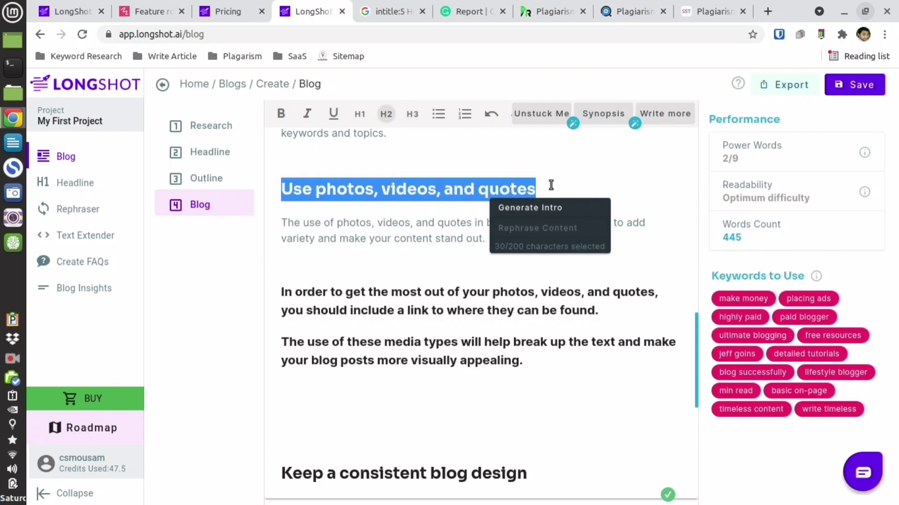
{"action": "left_click", "coordinate": [476, 183]}
- Generate an intro for the heading "Research keywords and topics"
{"action": "scroll", "coordinate": [287, 233], "scroll_direction": "up", "scroll_amount": 3}
{"action": "left_click_drag", "start_coordinate": [284, 223], "coordinate": [529, 223]}
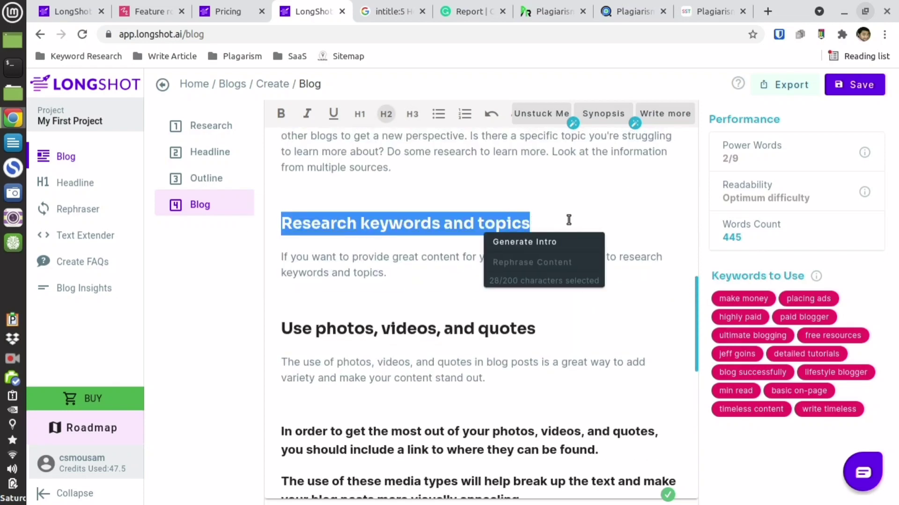
{"action": "left_click", "coordinate": [526, 240]}
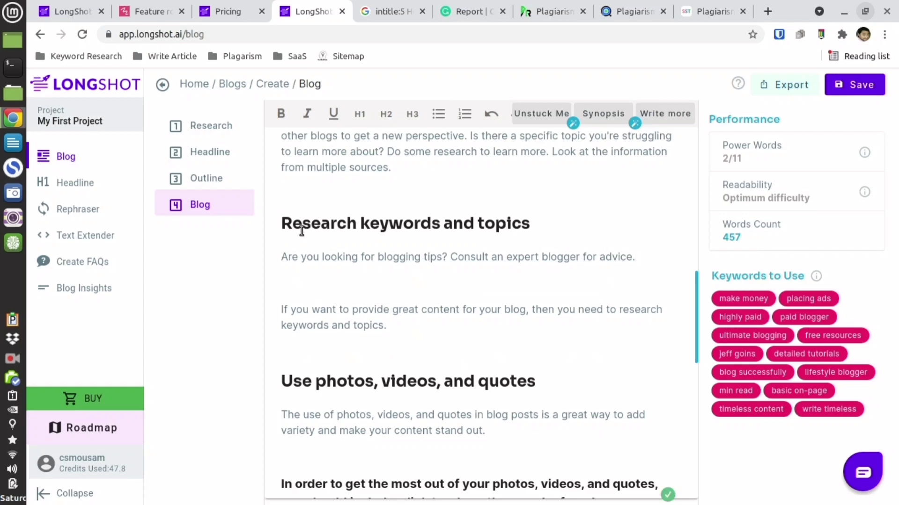
- Extend the heading "Research keywords and topics" with the words "to become better blogger"
{"action": "scroll", "coordinate": [301, 231], "scroll_direction": "up", "scroll_amount": 2}
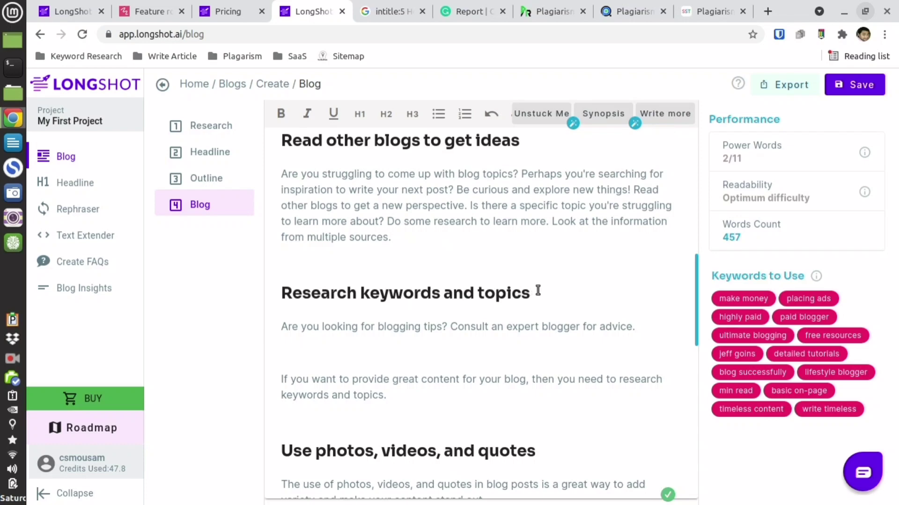
{"action": "left_click", "coordinate": [540, 291]}
{"action": "type", "text": "t"}
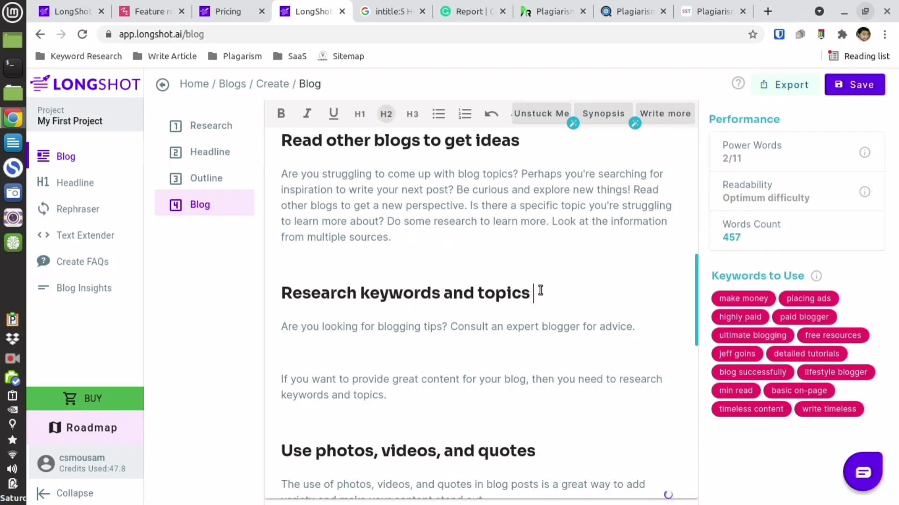
{"action": "type", "text": "o beco"}
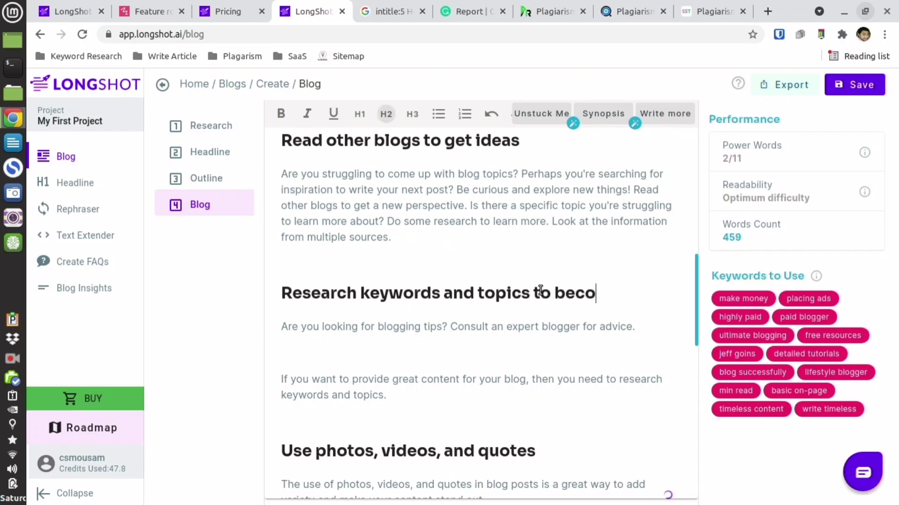
{"action": "type", "text": "me better b"}
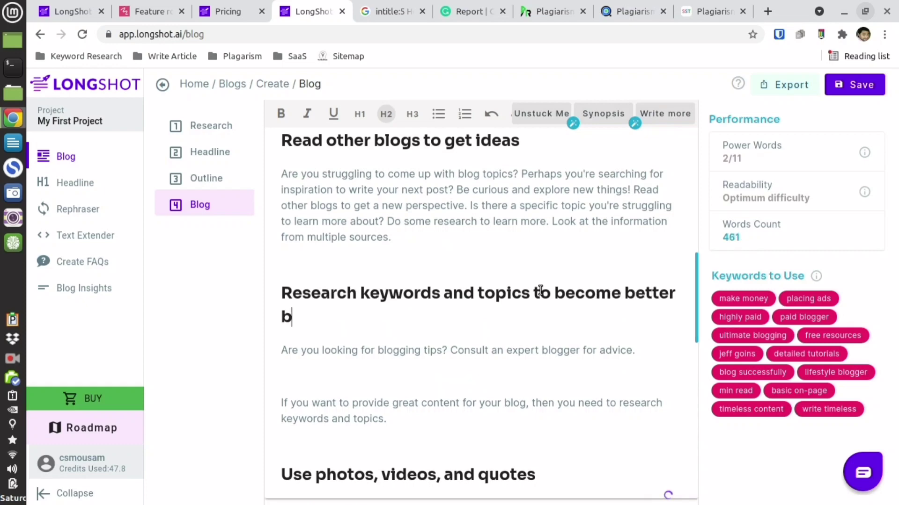
{"action": "type", "text": "logger"}
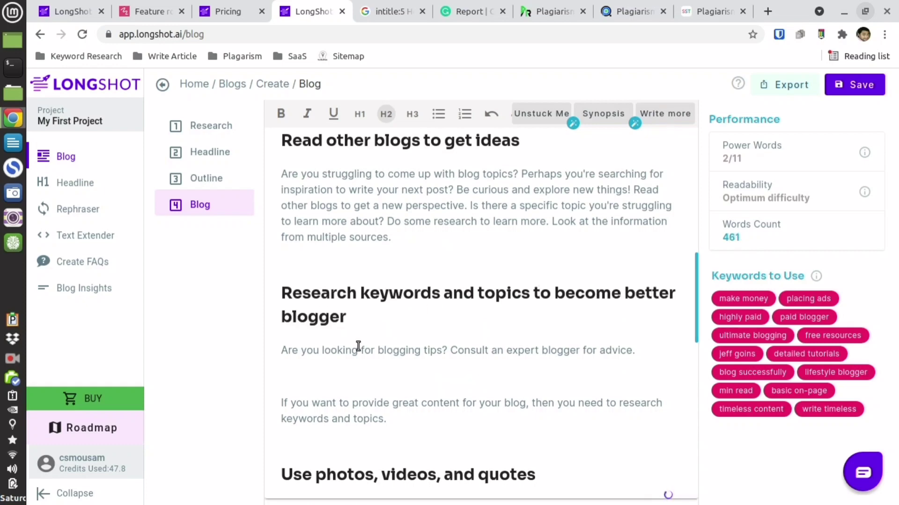
- Generate an intro for the heading "Research keywords and topics to become better blogger"
{"action": "left_click_drag", "start_coordinate": [282, 293], "coordinate": [350, 312]}
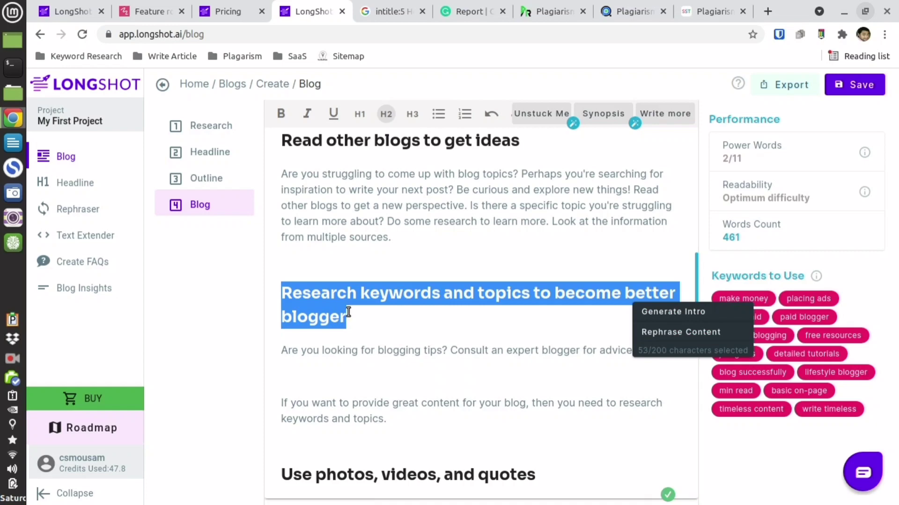
{"action": "left_click", "coordinate": [730, 313]}
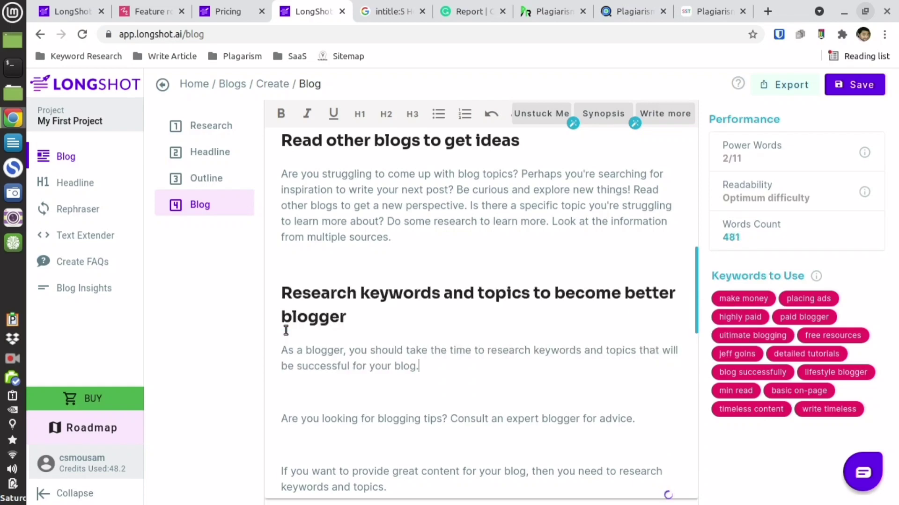
{"action": "scroll", "coordinate": [285, 330], "scroll_direction": "down", "scroll_amount": 1}
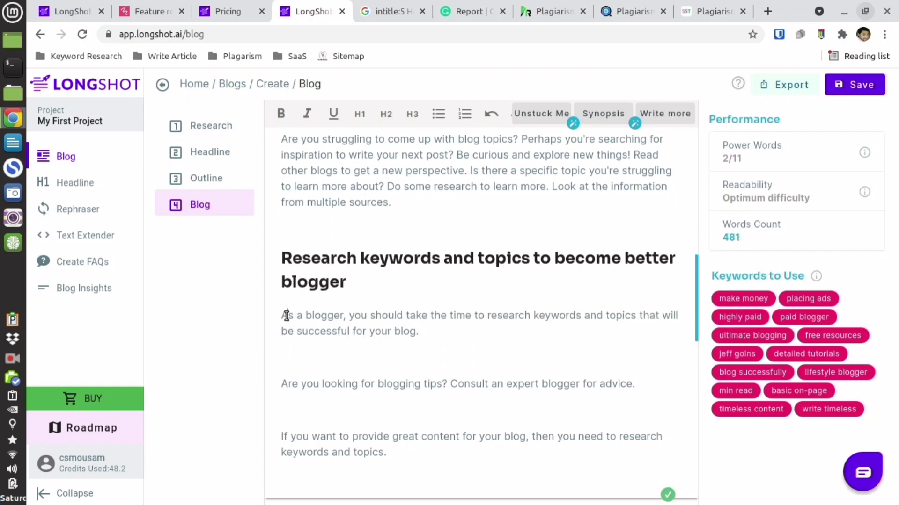
- Continue the new intro under "Research keywords and topics to become better blogger" with Write more and review the added sentences
{"action": "left_click", "coordinate": [663, 113]}
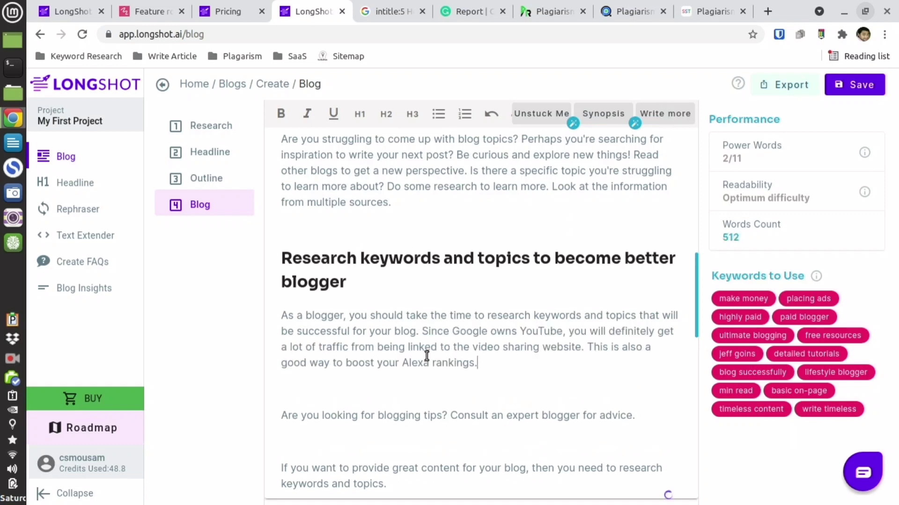
{"action": "scroll", "coordinate": [426, 356], "scroll_direction": "down", "scroll_amount": 1}
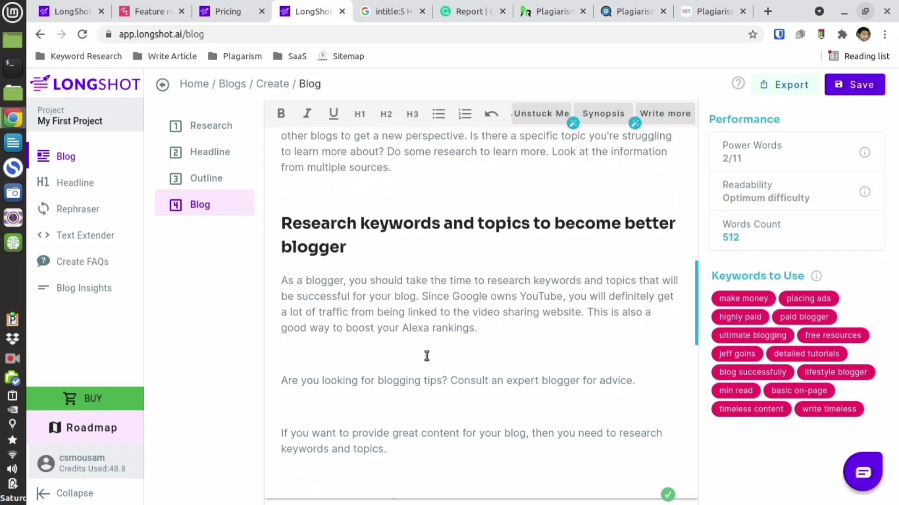
{"action": "scroll", "coordinate": [426, 357], "scroll_direction": "down", "scroll_amount": 1}
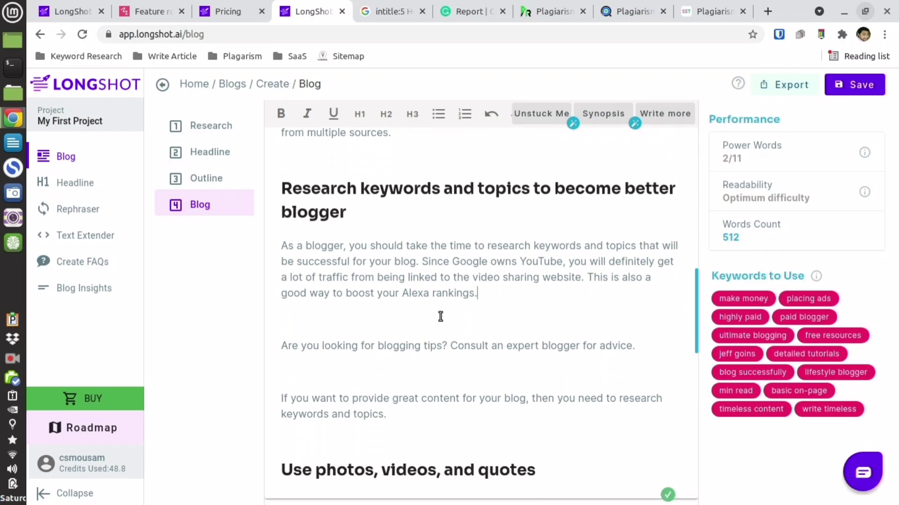
{"action": "left_click_drag", "start_coordinate": [479, 294], "coordinate": [424, 262]}
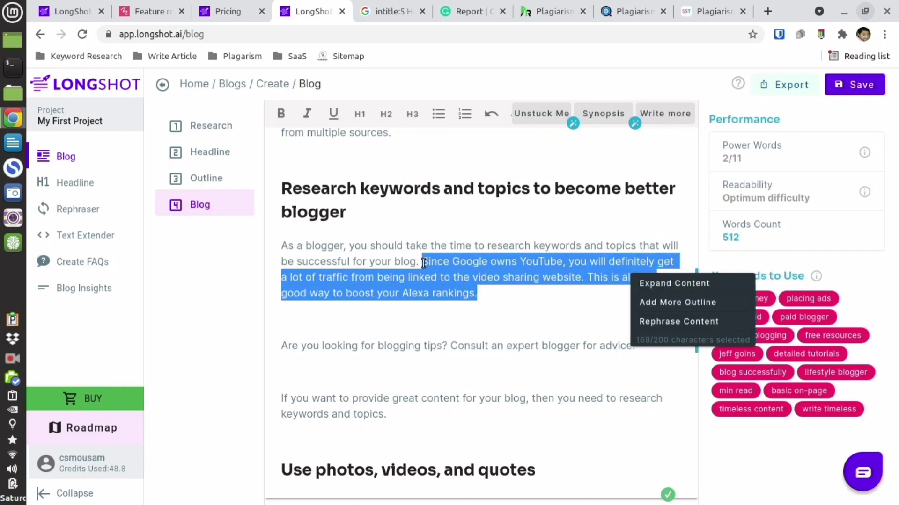
{"action": "left_click", "coordinate": [409, 270]}
{"action": "scroll", "coordinate": [409, 271], "scroll_direction": "down", "scroll_amount": 1}
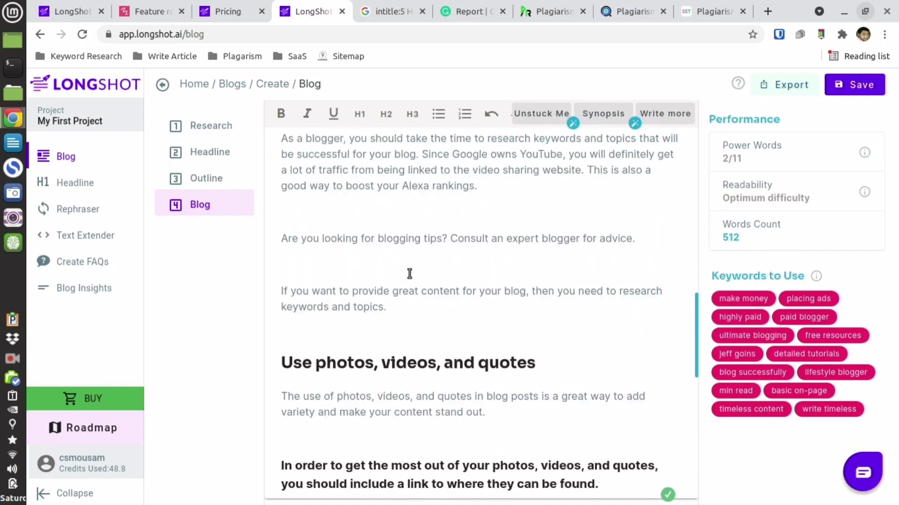
- Rephrase the heading starting "The use of these media types" in the section "Use photos, videos, and quotes"
{"action": "scroll", "coordinate": [410, 271], "scroll_direction": "up", "scroll_amount": 4}
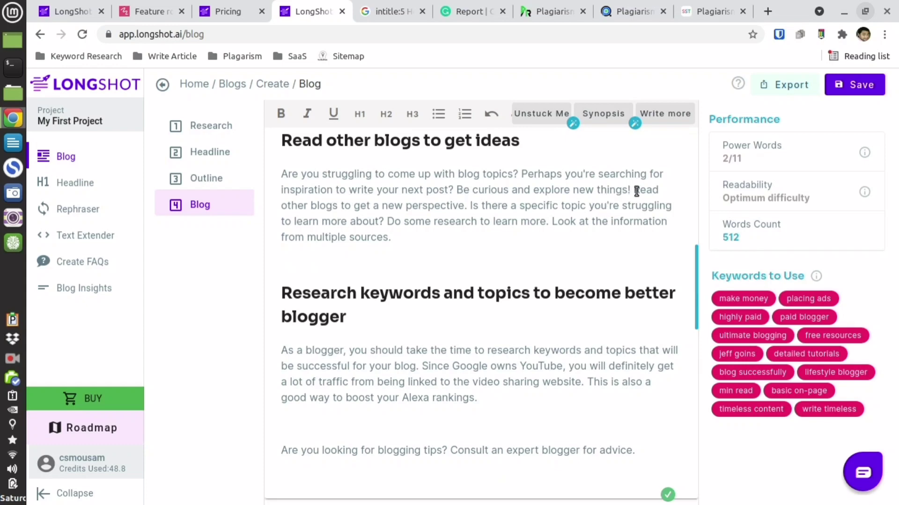
{"action": "scroll", "coordinate": [616, 201], "scroll_direction": "down", "scroll_amount": 10}
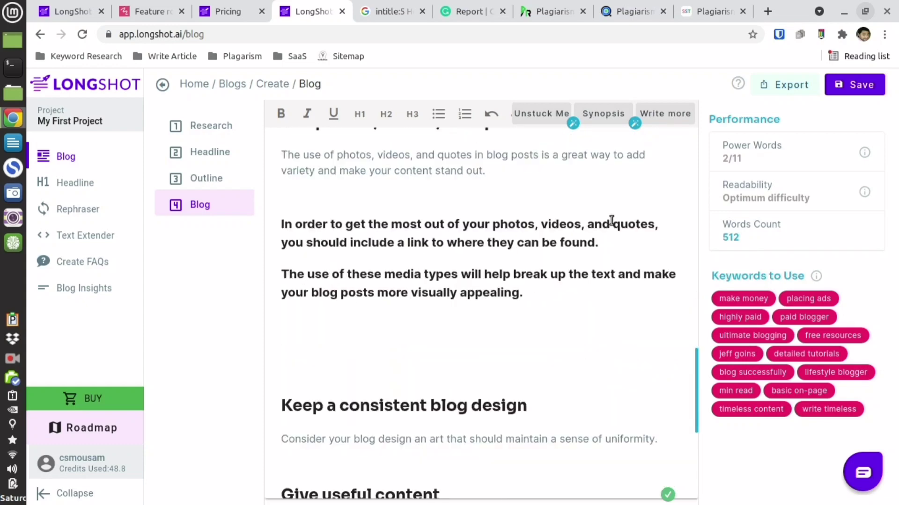
{"action": "scroll", "coordinate": [611, 221], "scroll_direction": "down", "scroll_amount": 3}
{"action": "scroll", "coordinate": [610, 221], "scroll_direction": "up", "scroll_amount": 3}
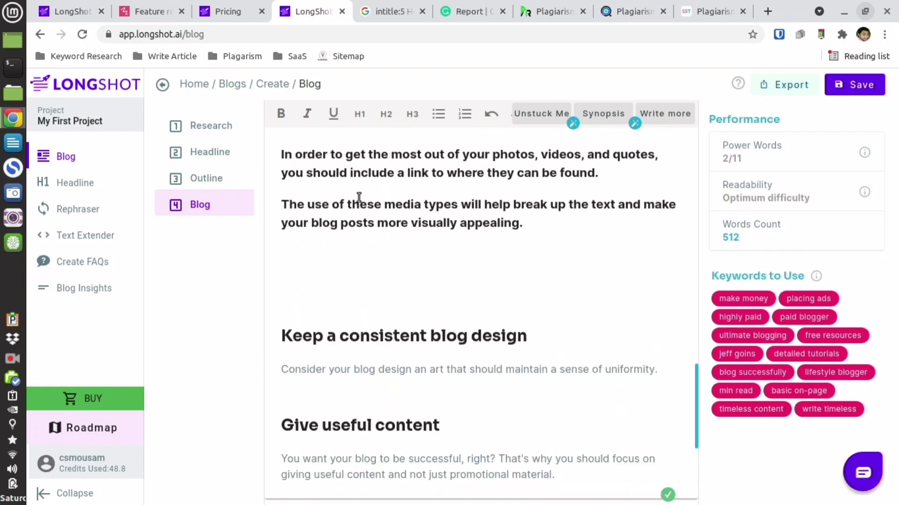
{"action": "left_click", "coordinate": [287, 206]}
{"action": "left_click_drag", "start_coordinate": [282, 204], "coordinate": [523, 223]}
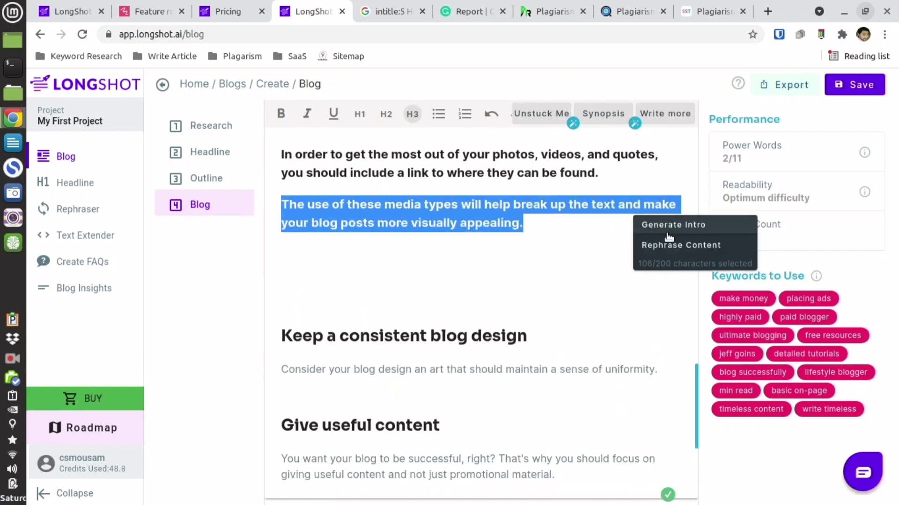
{"action": "left_click", "coordinate": [680, 246]}
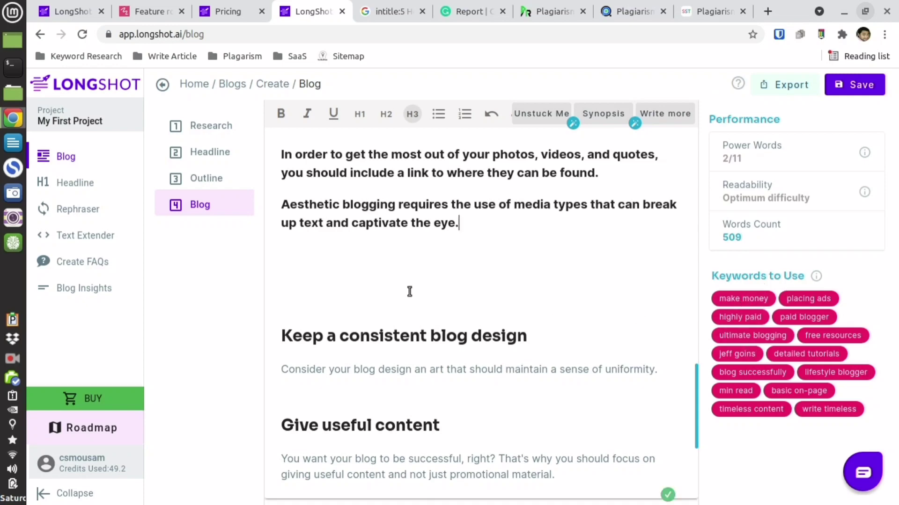
- Add the suggested keywords "make money" and "min read" on separate lines above "Keep a consistent blog design", and export the blog as a .doc file
{"action": "left_click", "coordinate": [399, 274]}
{"action": "type", "text": "make money"}
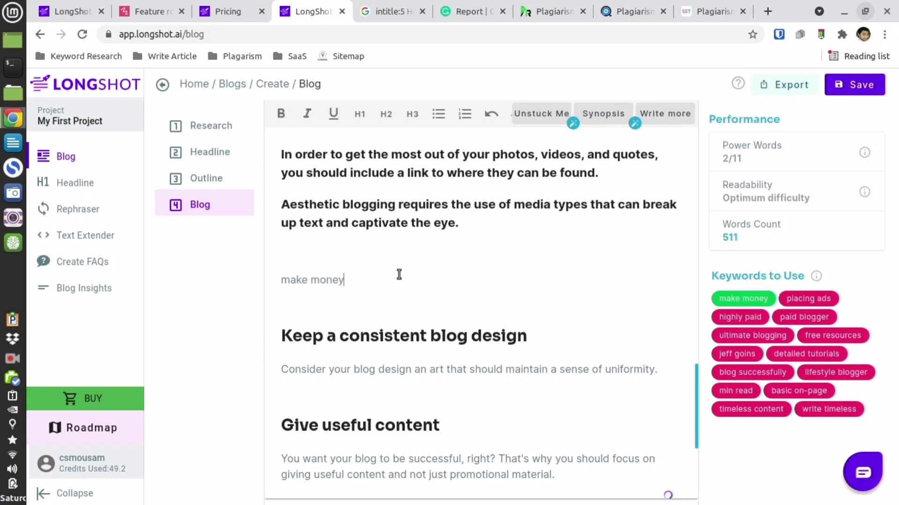
{"action": "key", "text": "Return"}
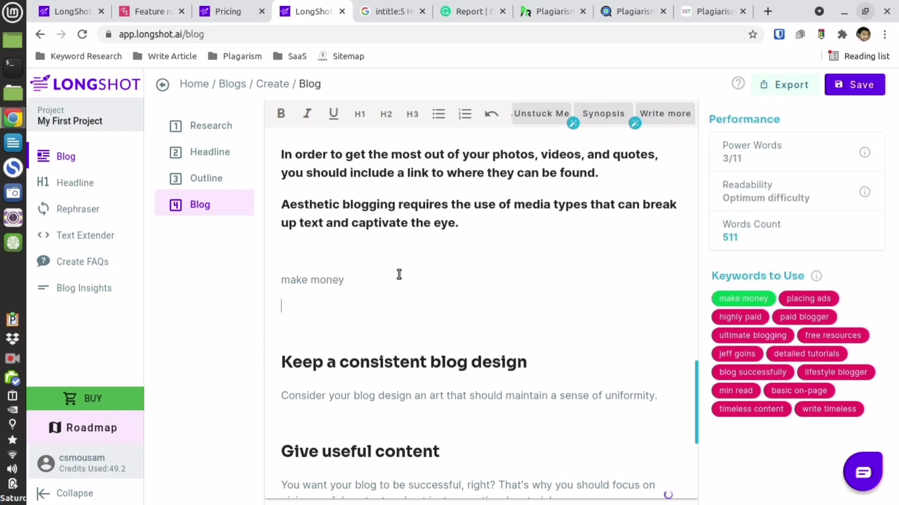
{"action": "type", "text": "min read"}
{"action": "key", "text": "Return"}
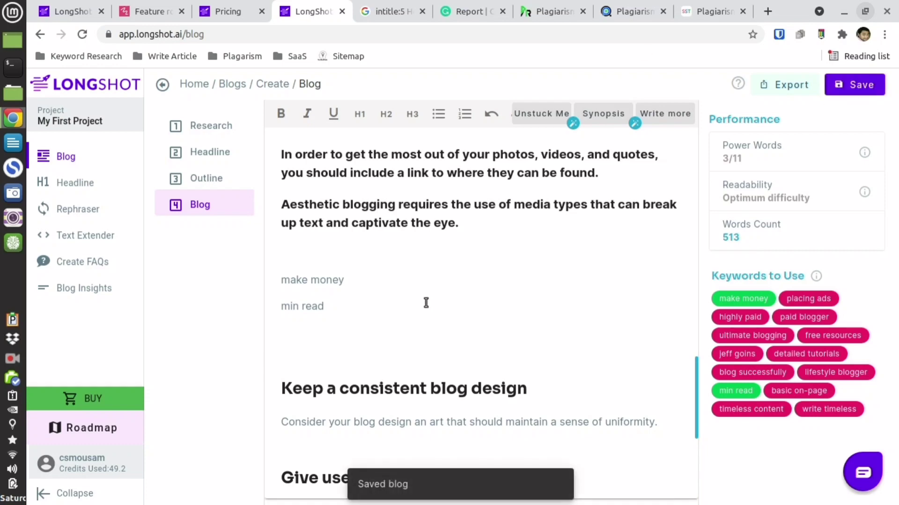
{"action": "left_click", "coordinate": [781, 85]}
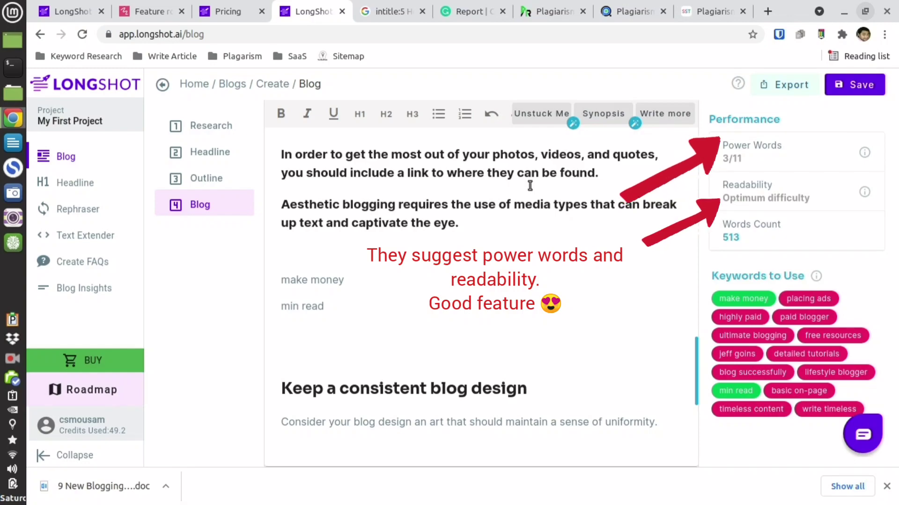
- Copy the paragraph under the heading "Read other blogs to get ideas"
{"action": "scroll", "coordinate": [527, 252], "scroll_direction": "up", "scroll_amount": 1}
{"action": "scroll", "coordinate": [527, 252], "scroll_direction": "up", "scroll_amount": 15}
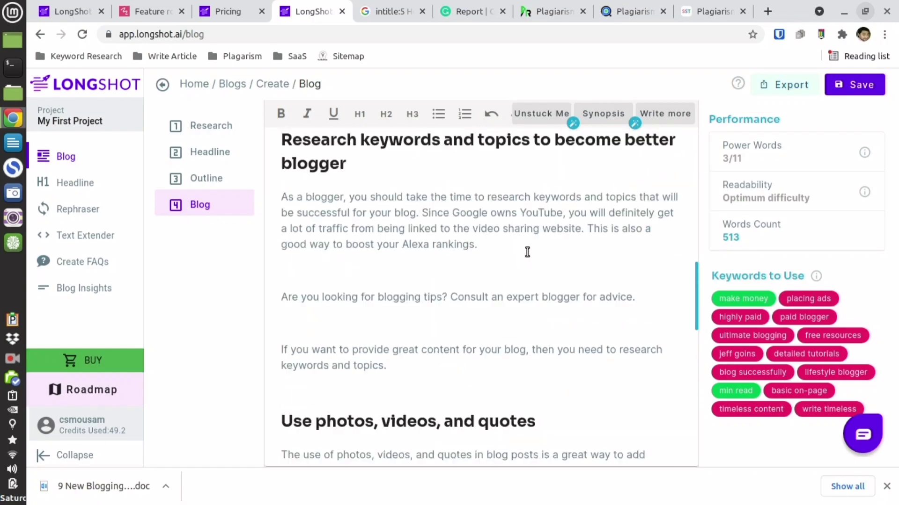
{"action": "scroll", "coordinate": [461, 246], "scroll_direction": "down", "scroll_amount": 4}
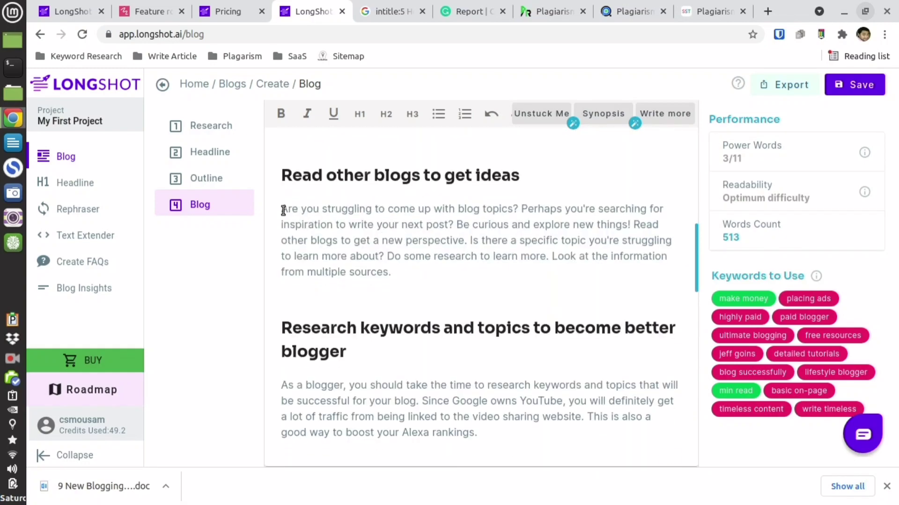
{"action": "left_click_drag", "start_coordinate": [282, 209], "coordinate": [397, 272]}
{"action": "right_click", "coordinate": [374, 260]}
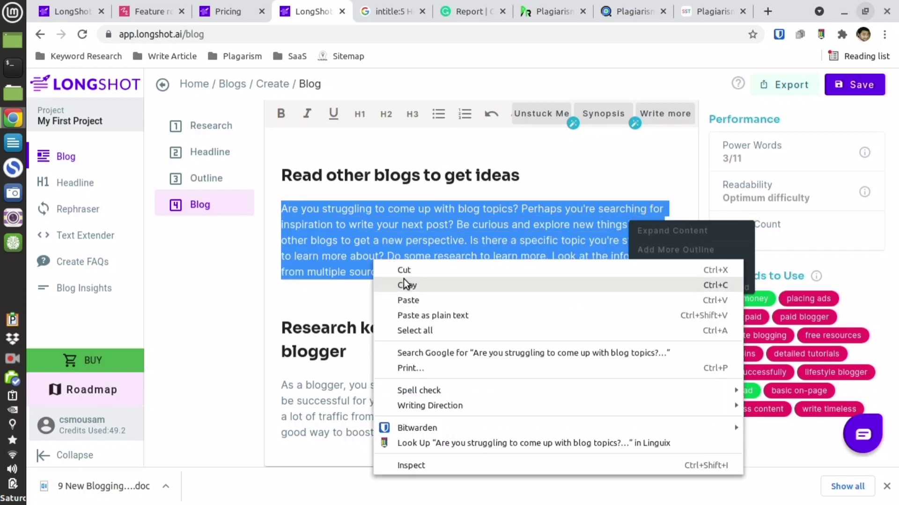
{"action": "left_click", "coordinate": [404, 279]}
- Open the Headline generator and set the topic name to "Blogging Tips"
{"action": "left_click", "coordinate": [99, 187]}
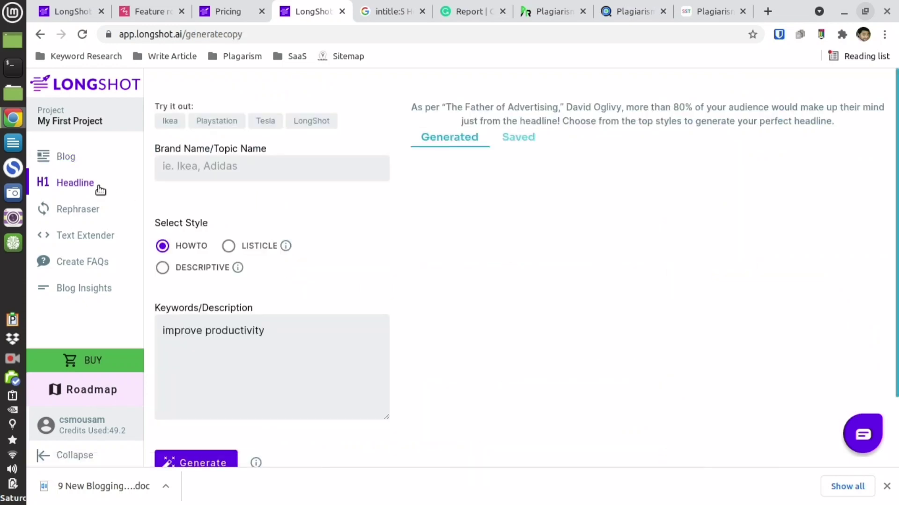
{"action": "left_click", "coordinate": [232, 173]}
{"action": "type", "text": "Blogging Tips"}
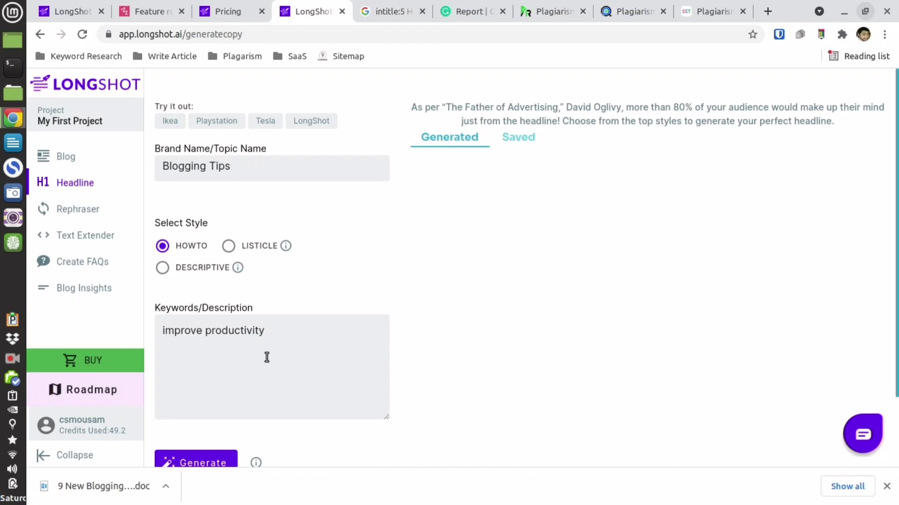
- Replace the keywords description with "best blogging tips" and generate headlines in the HOWTO style
{"action": "left_click", "coordinate": [275, 341]}
{"action": "key", "text": "BackSpace"}
{"action": "key", "text": "BackSpace"}
{"action": "key", "text": "BackSpace"}
{"action": "key", "text": "BackSpace"}
{"action": "key", "text": "BackSpace"}
{"action": "key", "text": "BackSpace"}
{"action": "key", "text": "BackSpace"}
{"action": "key", "text": "BackSpace"}
{"action": "key", "text": "BackSpace"}
{"action": "key", "text": "BackSpace"}
{"action": "key", "text": "BackSpace"}
{"action": "key", "text": "BackSpace"}
{"action": "key", "text": "BackSpace"}
{"action": "key", "text": "BackSpace"}
{"action": "key", "text": "BackSpace"}
{"action": "key", "text": "BackSpace"}
{"action": "key", "text": "BackSpace"}
{"action": "key", "text": "BackSpace"}
{"action": "key", "text": "BackSpace"}
{"action": "type", "text": "b"}
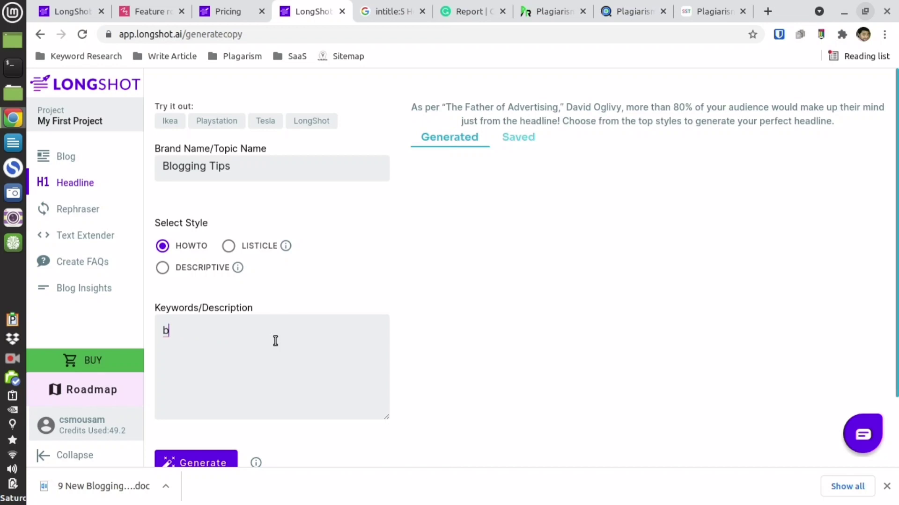
{"action": "type", "text": "est blogging tips"}
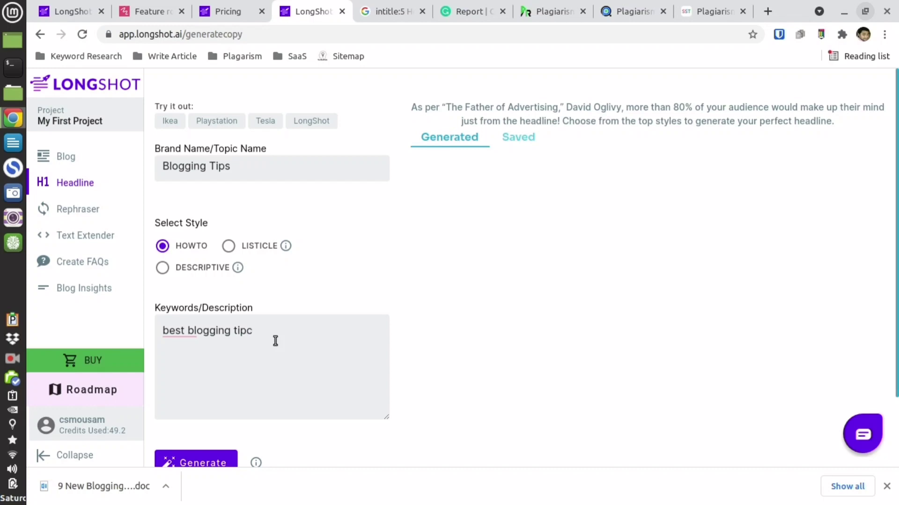
{"action": "scroll", "coordinate": [275, 341], "scroll_direction": "down", "scroll_amount": 3}
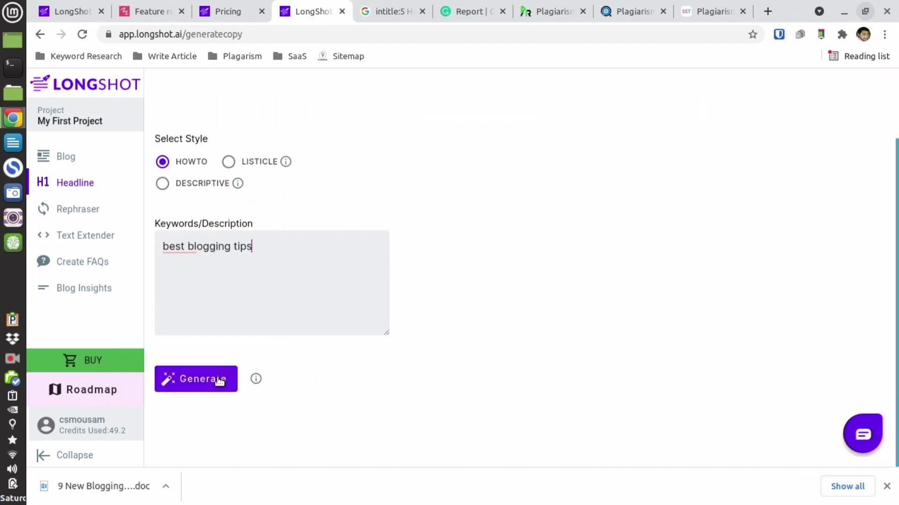
{"action": "left_click", "coordinate": [216, 378]}
{"action": "scroll", "coordinate": [289, 335], "scroll_direction": "up", "scroll_amount": 3}
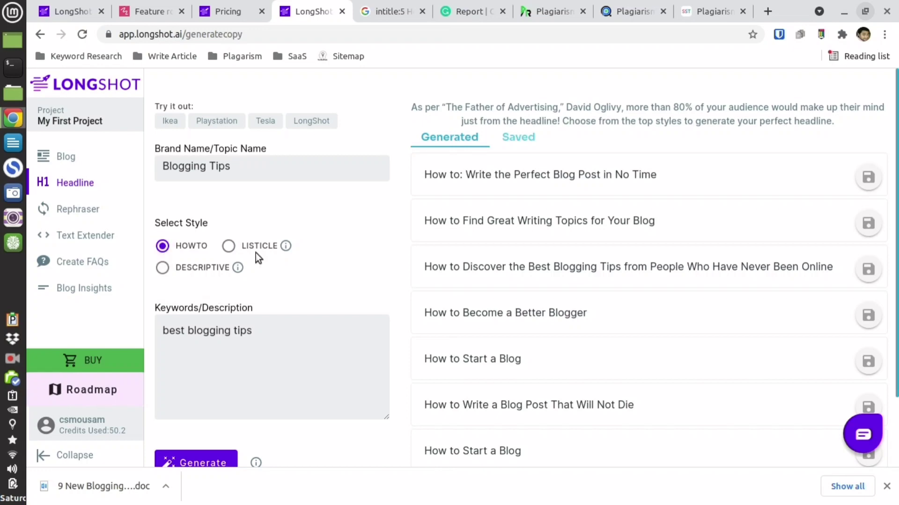
- Change the headline style to LISTICLE and generate a new set of headlines
{"action": "scroll", "coordinate": [459, 263], "scroll_direction": "down", "scroll_amount": 2}
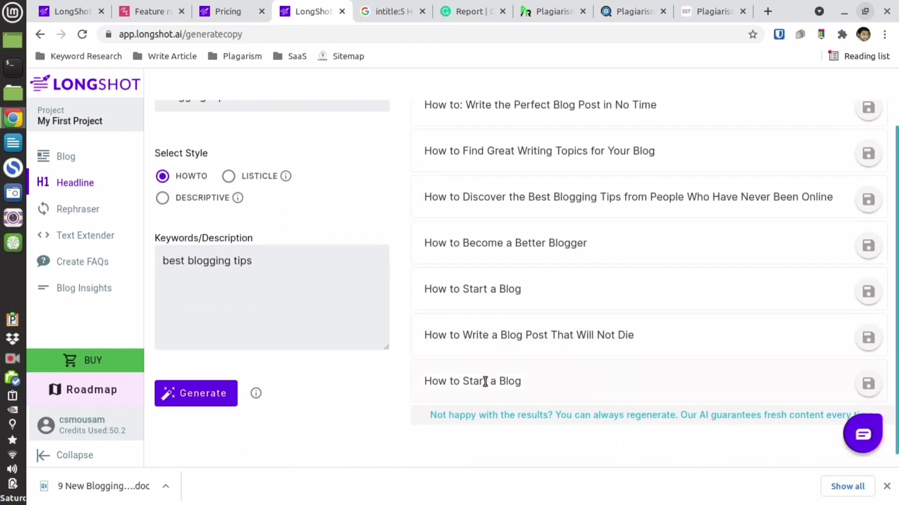
{"action": "left_click", "coordinate": [229, 177]}
{"action": "left_click", "coordinate": [199, 394]}
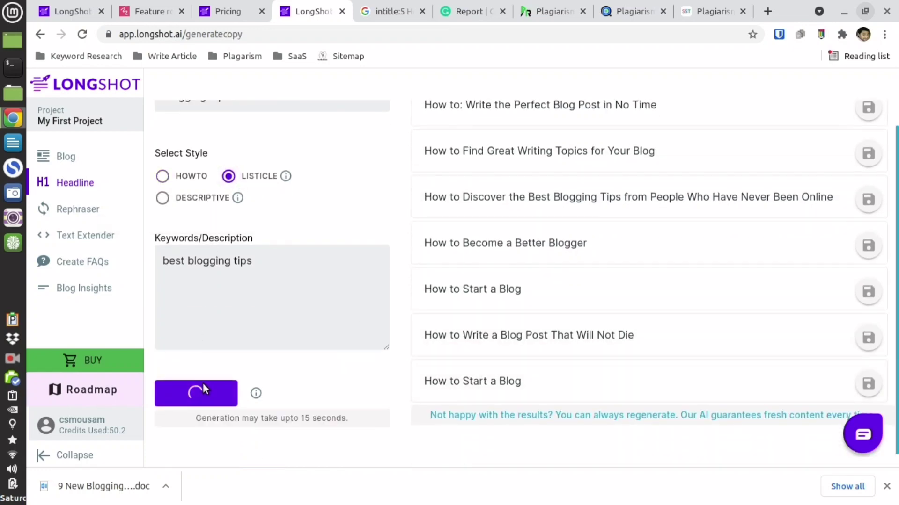
{"action": "scroll", "coordinate": [593, 262], "scroll_direction": "up", "scroll_amount": 2}
{"action": "scroll", "coordinate": [594, 262], "scroll_direction": "up", "scroll_amount": 1}
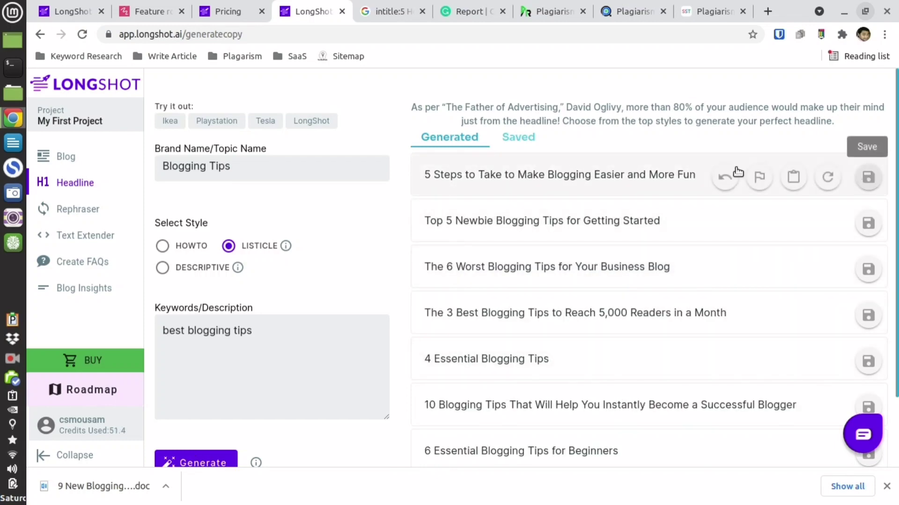
- Save the headlines "5 Steps to Take to Make Blogging Easier and More Fun" and "The 3 Best Blogging Tips to Reach 5,000 Readers in a Month", and check the saved list
{"action": "left_click", "coordinate": [537, 142]}
{"action": "left_click", "coordinate": [463, 144]}
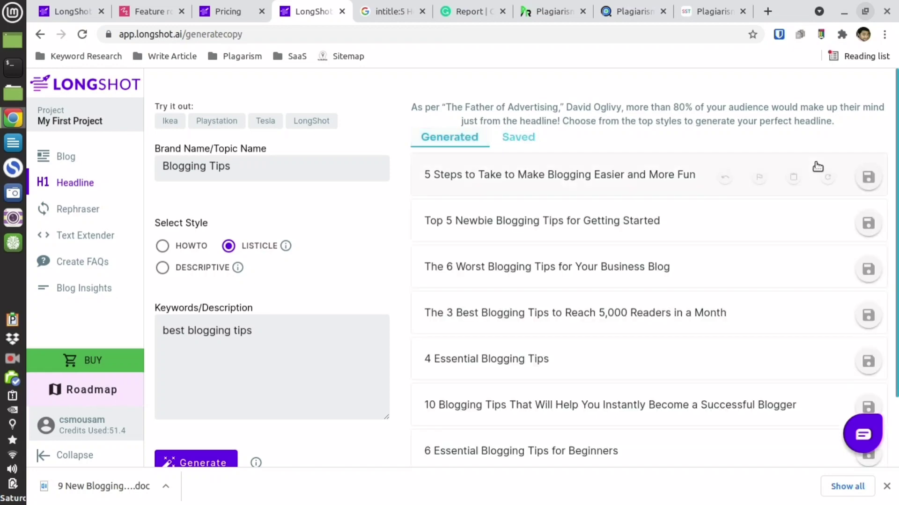
{"action": "left_click", "coordinate": [867, 178]}
{"action": "left_click", "coordinate": [868, 311]}
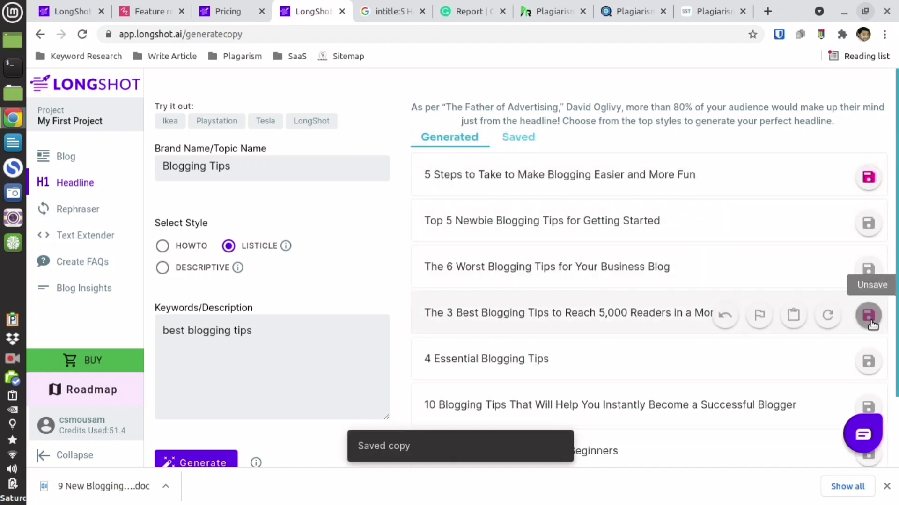
{"action": "left_click", "coordinate": [517, 139]}
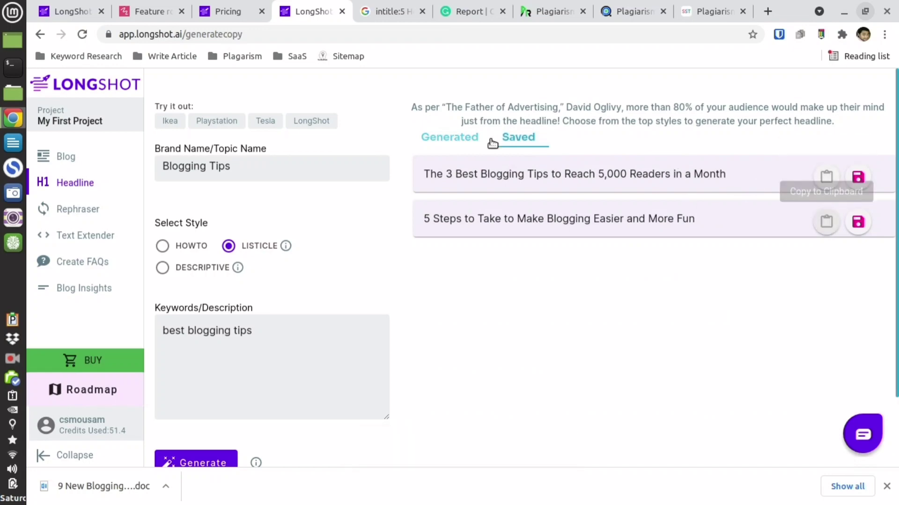
{"action": "left_click", "coordinate": [457, 136]}
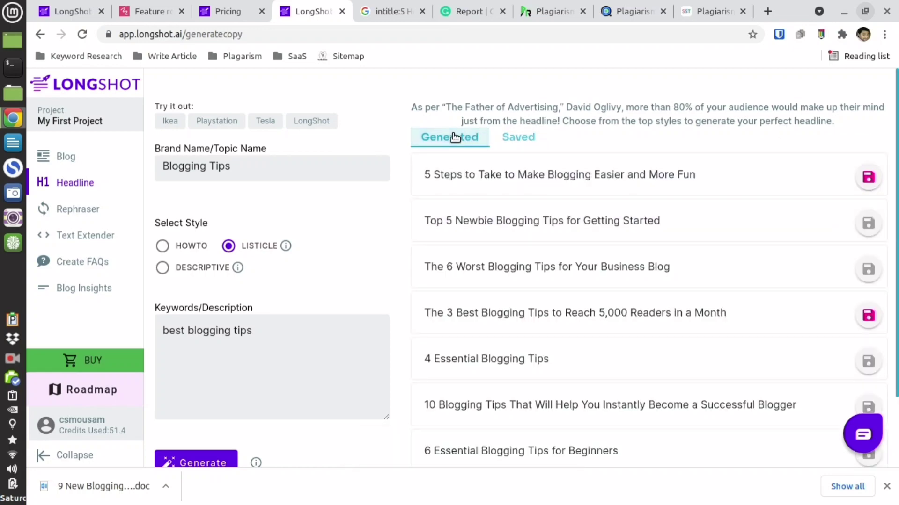
- Change the headline style to DESCRIPTIVE
{"action": "left_click", "coordinate": [220, 268]}
{"action": "scroll", "coordinate": [347, 318], "scroll_direction": "down", "scroll_amount": 3}
{"action": "mouse_move", "coordinate": [255, 380]}
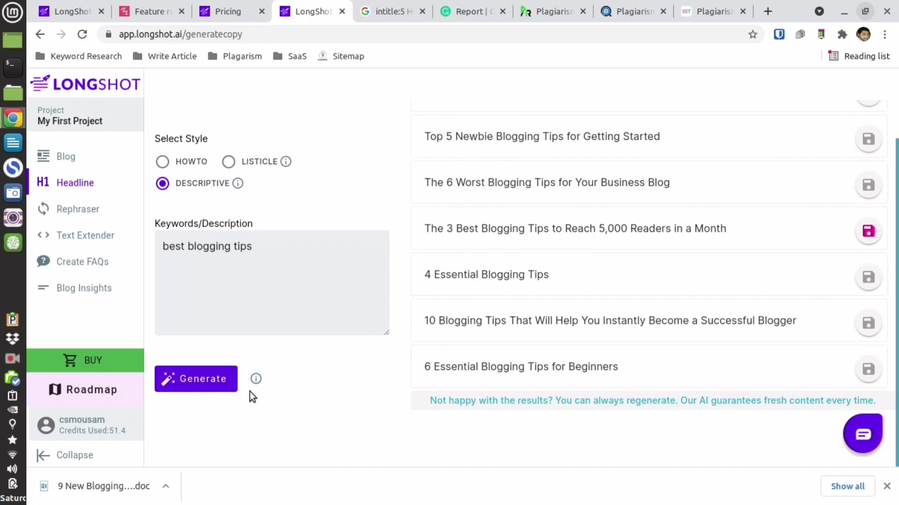
- In the Rephraser, replace the text with the copied paragraph starting "Are you struggling to come up with blog topics?" and generate a rephrased version
{"action": "left_click", "coordinate": [78, 211]}
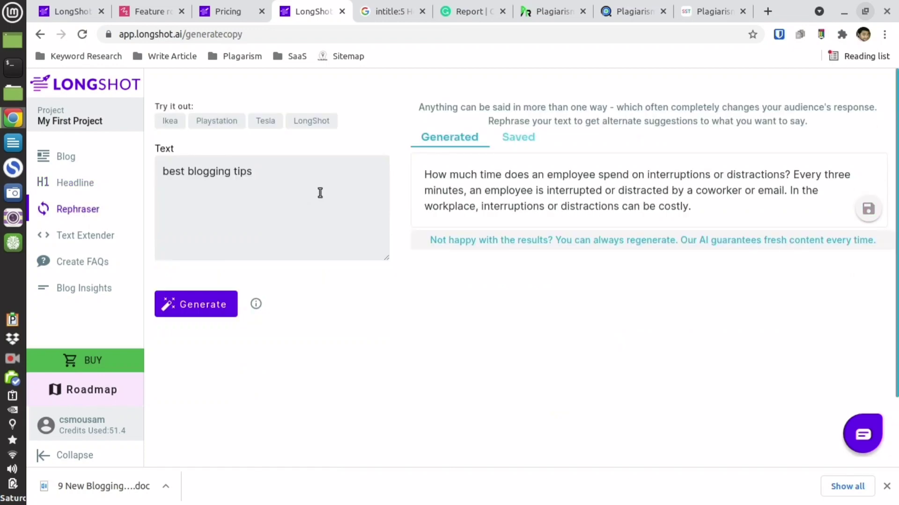
{"action": "left_click", "coordinate": [519, 141]}
{"action": "left_click", "coordinate": [427, 140]}
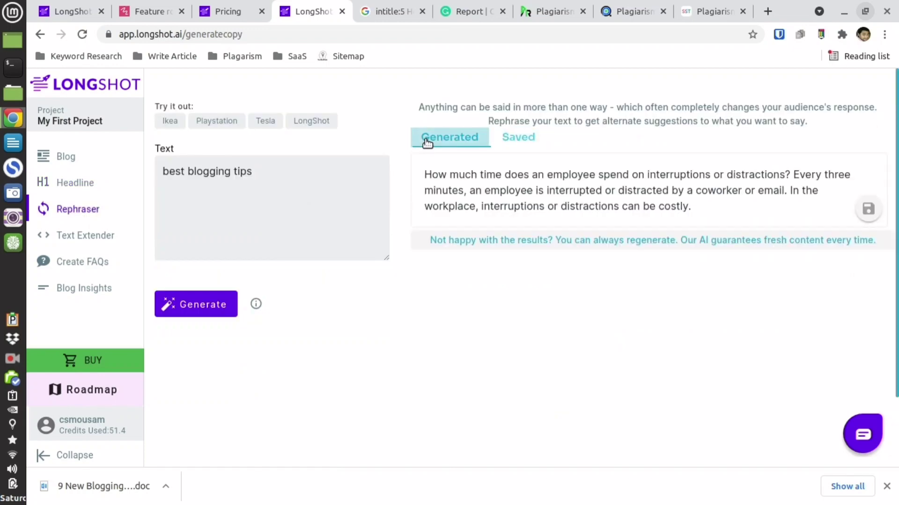
{"action": "left_click_drag", "start_coordinate": [264, 176], "coordinate": [118, 178]}
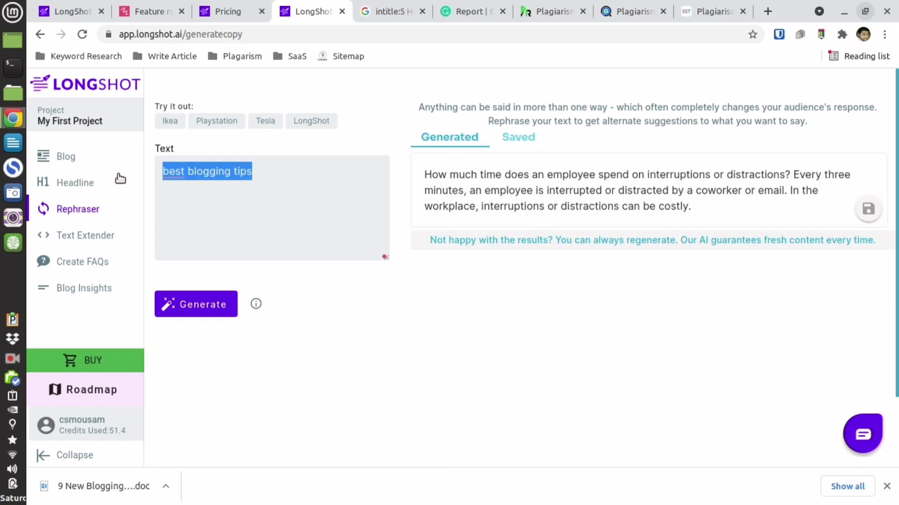
{"action": "key", "text": "ctrl+v"}
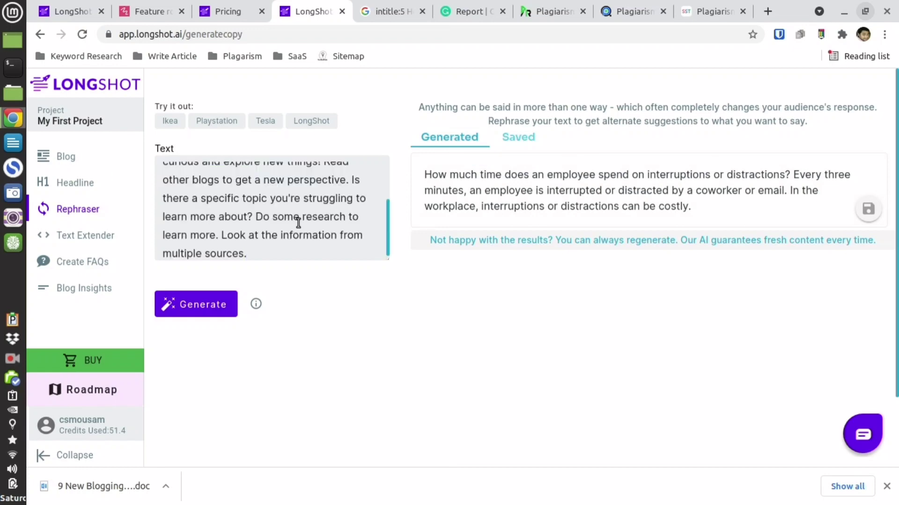
{"action": "scroll", "coordinate": [298, 223], "scroll_direction": "up", "scroll_amount": 3}
{"action": "scroll", "coordinate": [298, 223], "scroll_direction": "down", "scroll_amount": 3}
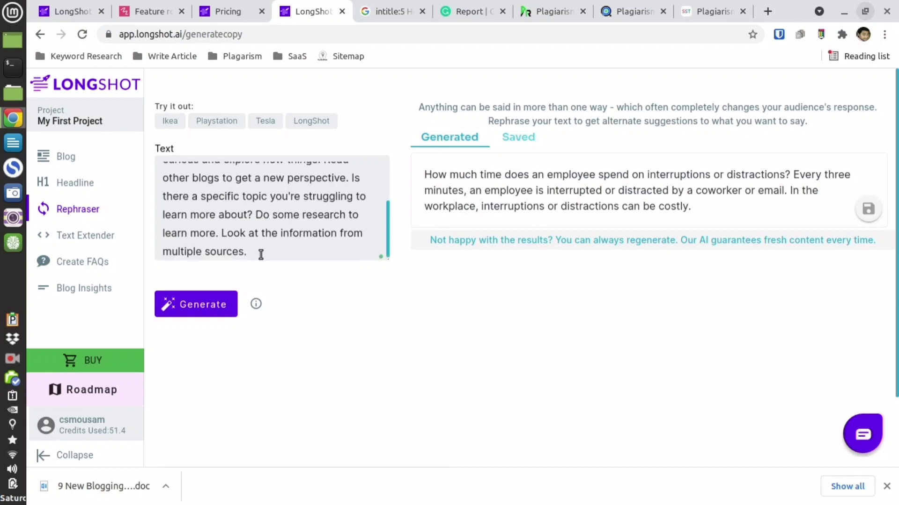
{"action": "left_click", "coordinate": [206, 311]}
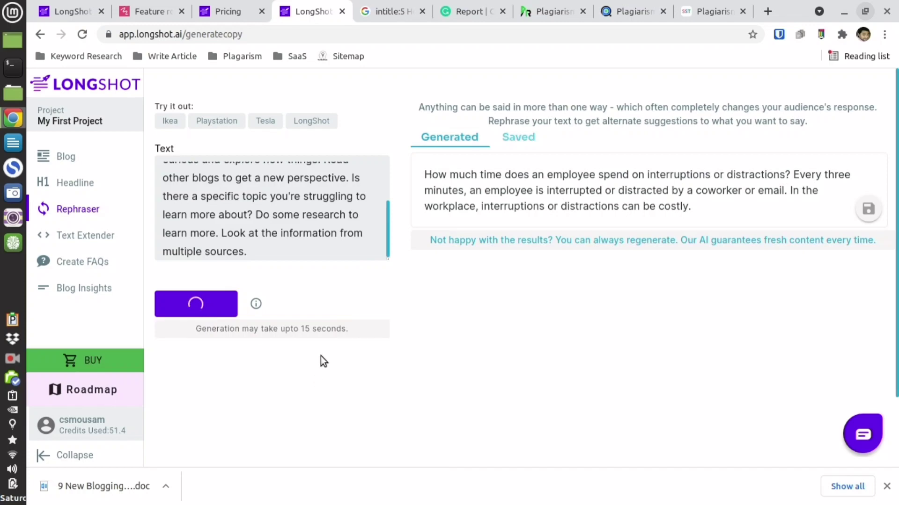
{"action": "mouse_move", "coordinate": [256, 307]}
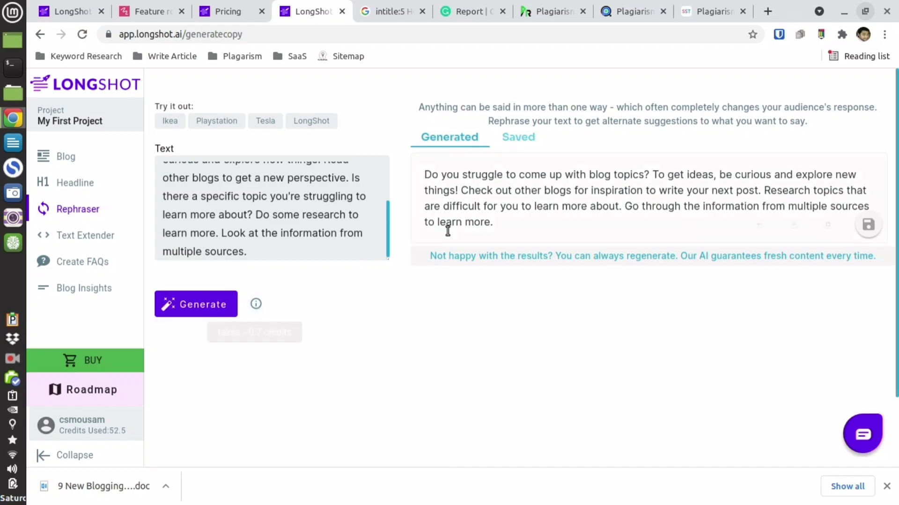
- Compare the original paragraph sentence by sentence with the generated rephrased version
{"action": "scroll", "coordinate": [260, 215], "scroll_direction": "up", "scroll_amount": 3}
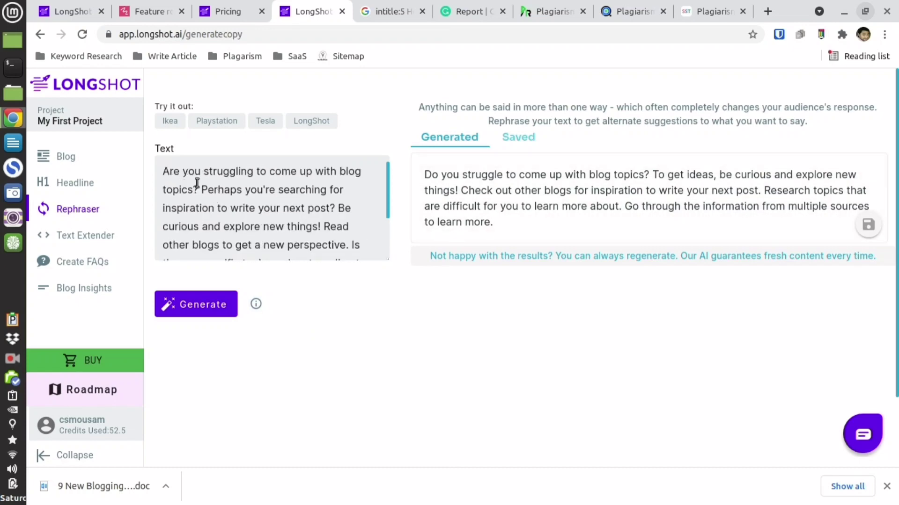
{"action": "mouse_move", "coordinate": [428, 175]}
{"action": "left_click_drag", "start_coordinate": [163, 172], "coordinate": [208, 183]}
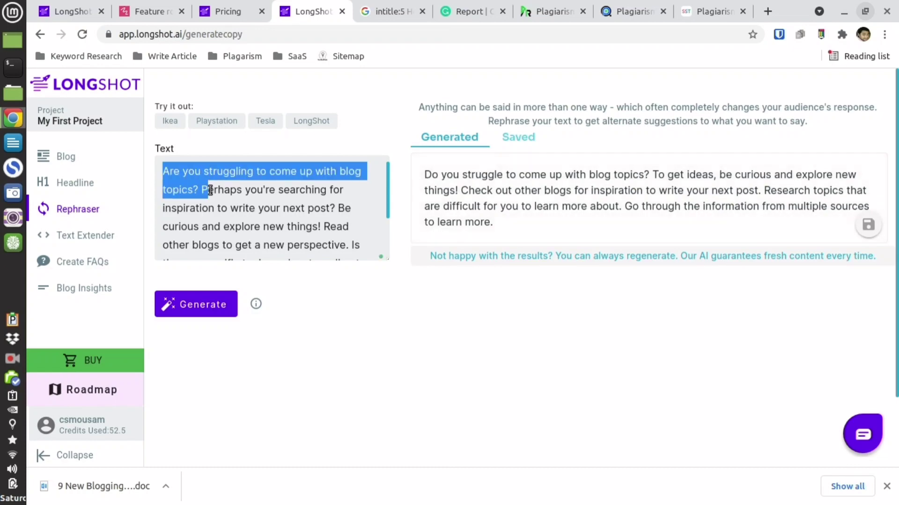
{"action": "left_click", "coordinate": [230, 190]}
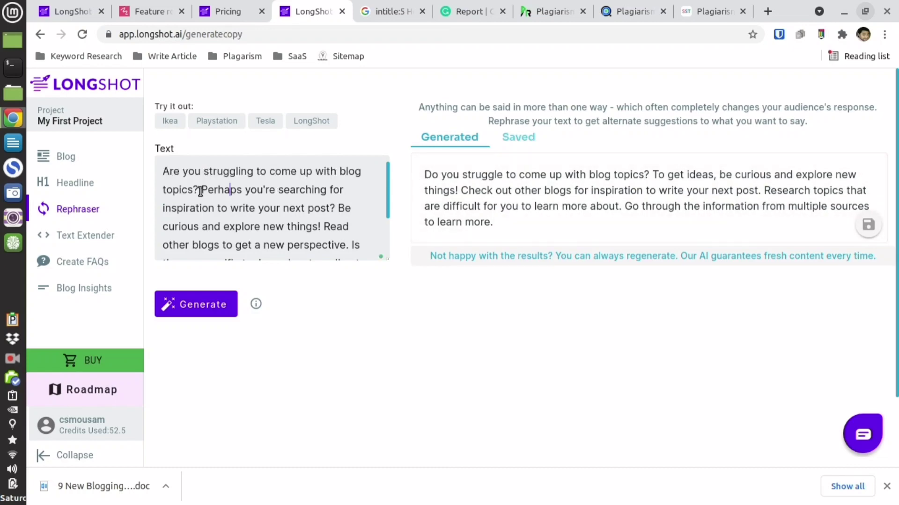
{"action": "left_click_drag", "start_coordinate": [200, 190], "coordinate": [335, 208]}
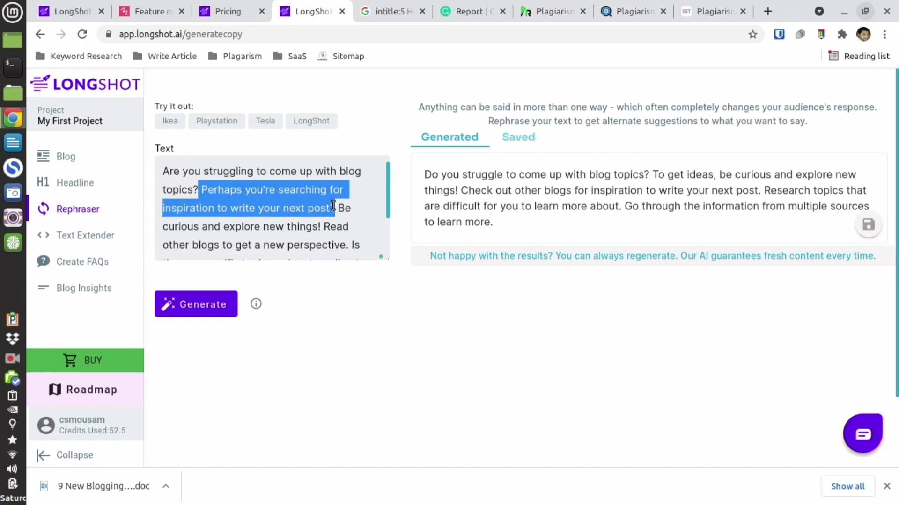
{"action": "left_click", "coordinate": [651, 176]}
{"action": "left_click_drag", "start_coordinate": [651, 175], "coordinate": [460, 192]}
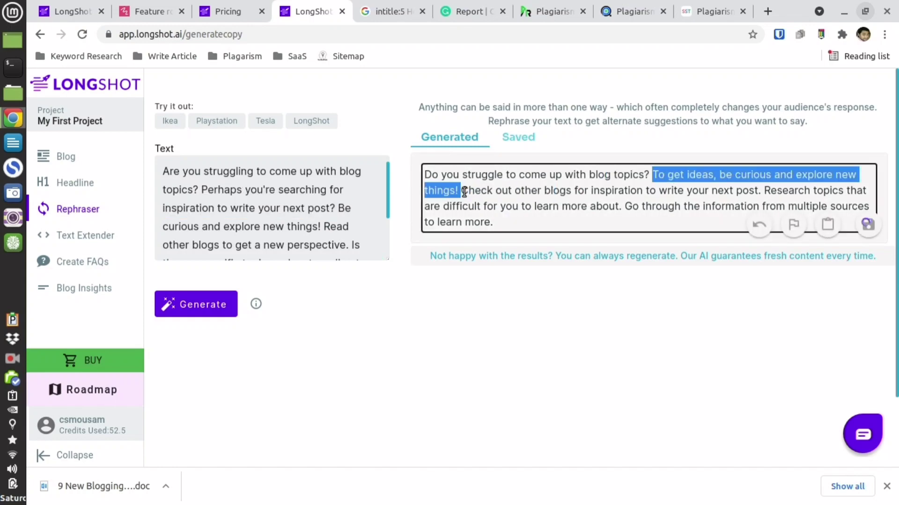
{"action": "scroll", "coordinate": [317, 207], "scroll_direction": "down", "scroll_amount": 3}
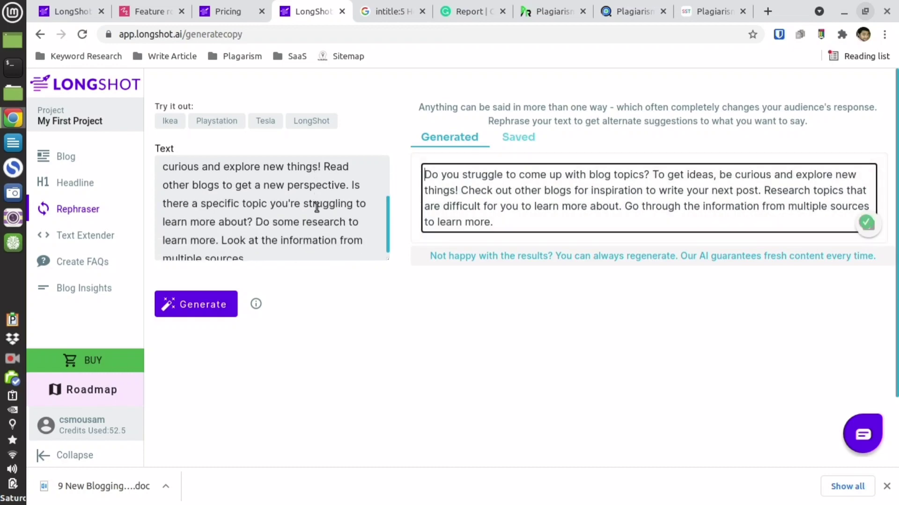
{"action": "left_click_drag", "start_coordinate": [190, 197], "coordinate": [271, 231]}
{"action": "scroll", "coordinate": [465, 217], "scroll_direction": "down", "scroll_amount": 1}
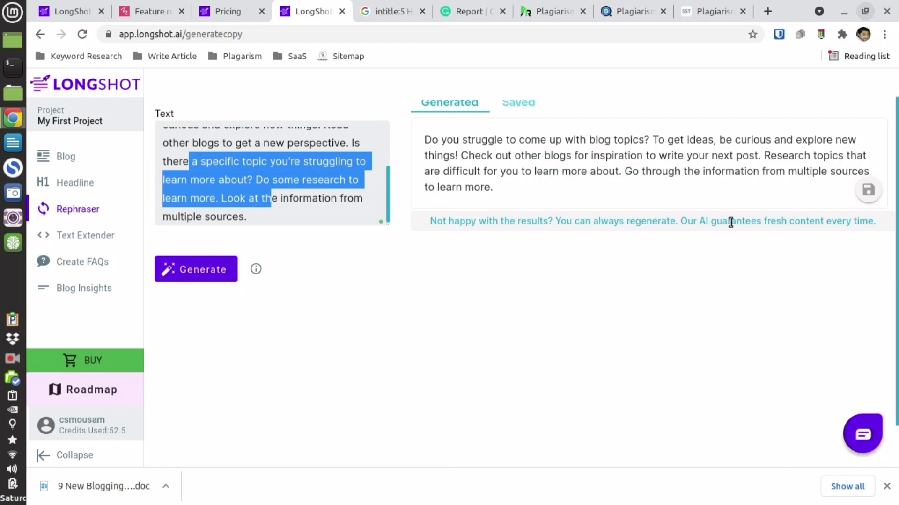
- Generate another rephrased version of the same paragraph
{"action": "left_click", "coordinate": [202, 270]}
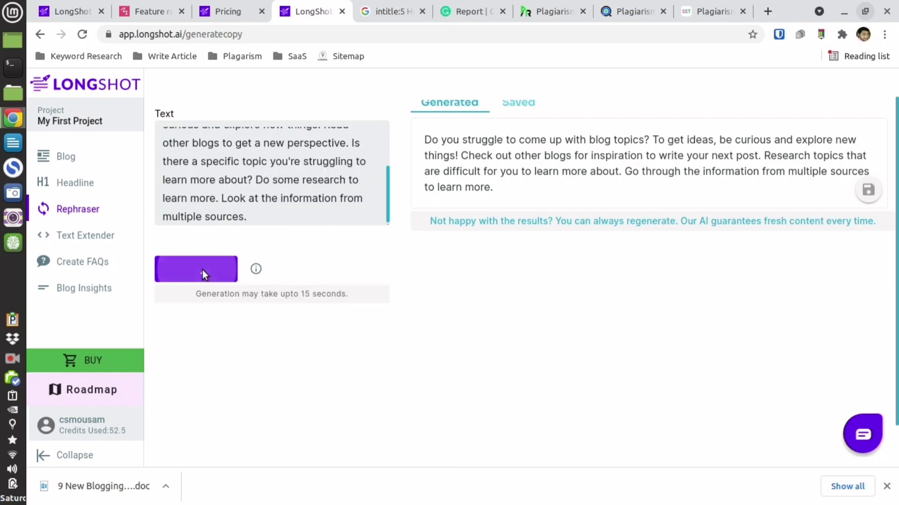
{"action": "scroll", "coordinate": [377, 296], "scroll_direction": "up", "scroll_amount": 1}
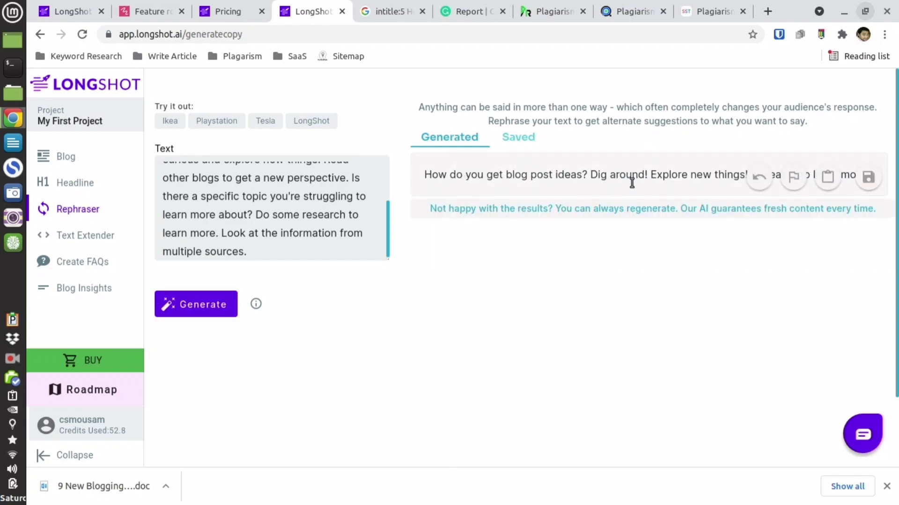
{"action": "scroll", "coordinate": [670, 181], "scroll_direction": "down", "scroll_amount": 1}
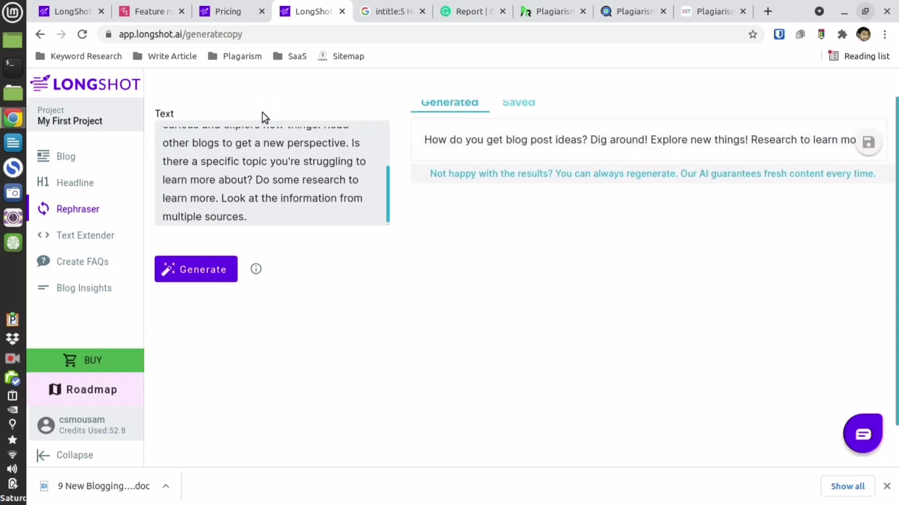
- Save the rephrased text starting "How do you get blog post ideas?" and view the saved list
{"action": "left_click_drag", "start_coordinate": [189, 162], "coordinate": [263, 205]}
{"action": "scroll", "coordinate": [263, 209], "scroll_direction": "up", "scroll_amount": 2}
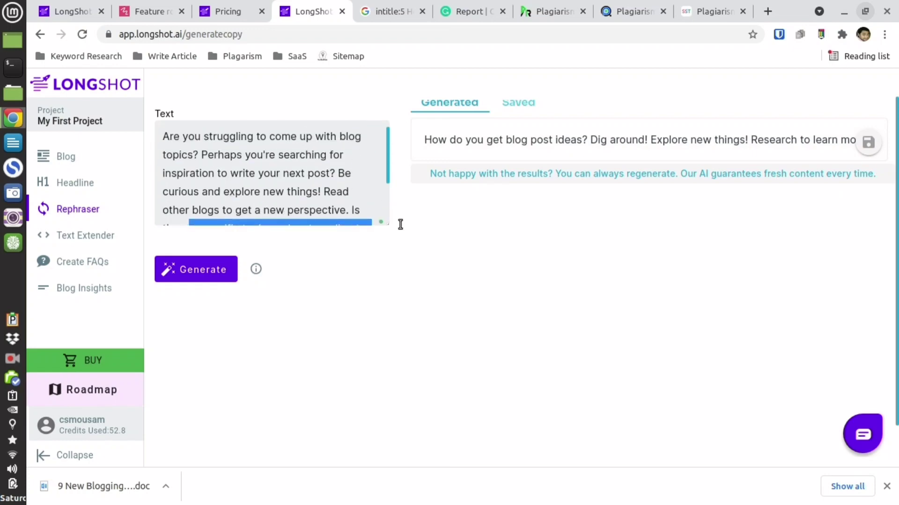
{"action": "scroll", "coordinate": [871, 250], "scroll_direction": "up", "scroll_amount": 1}
{"action": "left_click", "coordinate": [868, 175]}
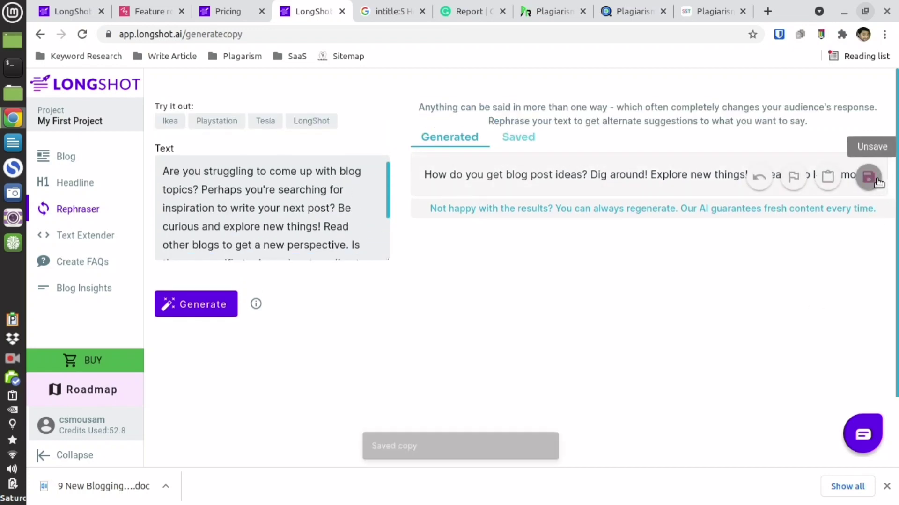
{"action": "left_click", "coordinate": [516, 138]}
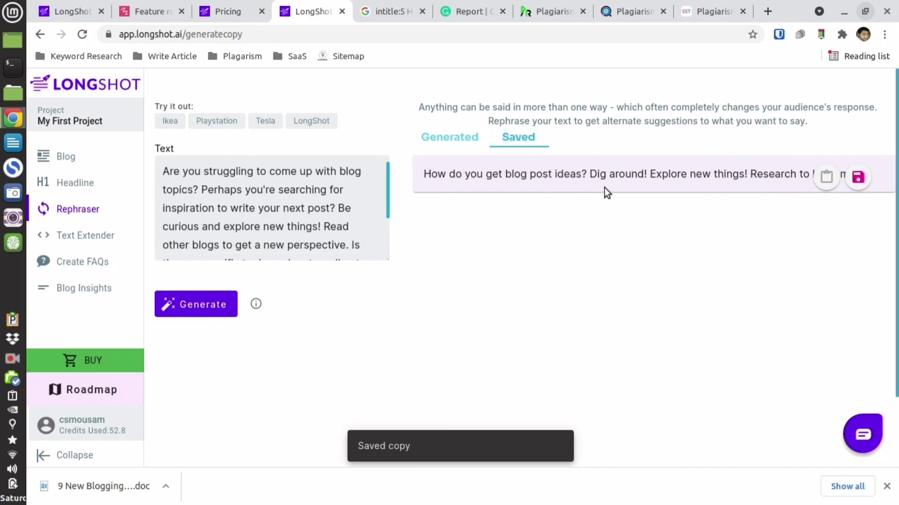
- In the Text Extender, replace the text with "The best way to become a good blogger is to write and publish content everyday"
{"action": "left_click", "coordinate": [108, 237]}
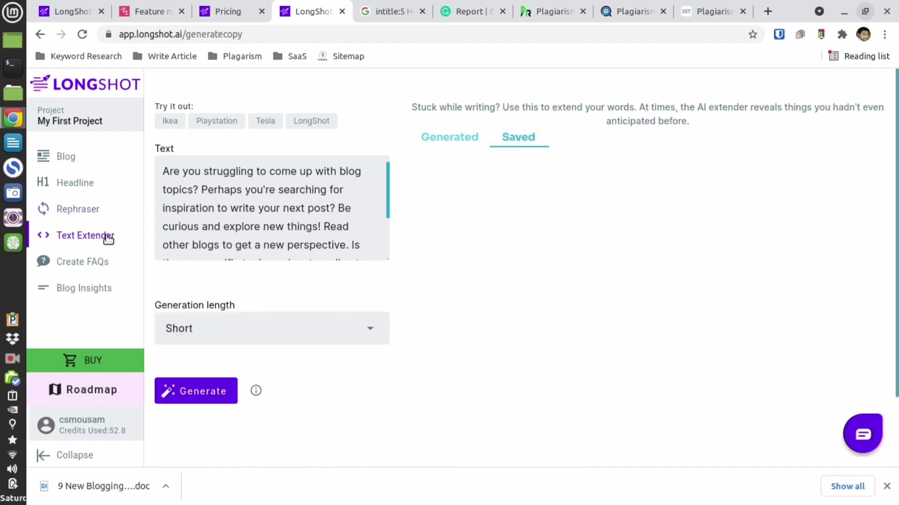
{"action": "left_click", "coordinate": [240, 211]}
{"action": "scroll", "coordinate": [197, 185], "scroll_direction": "down", "scroll_amount": 3}
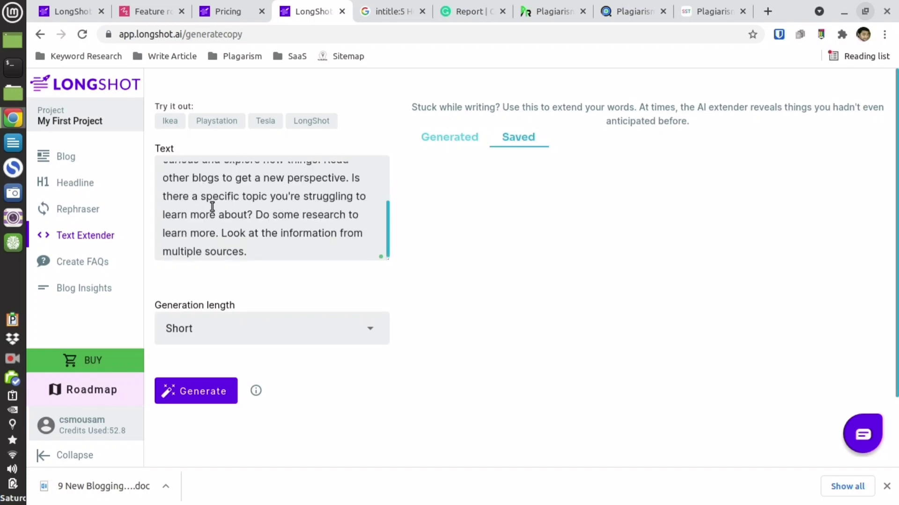
{"action": "scroll", "coordinate": [220, 212], "scroll_direction": "up", "scroll_amount": 3}
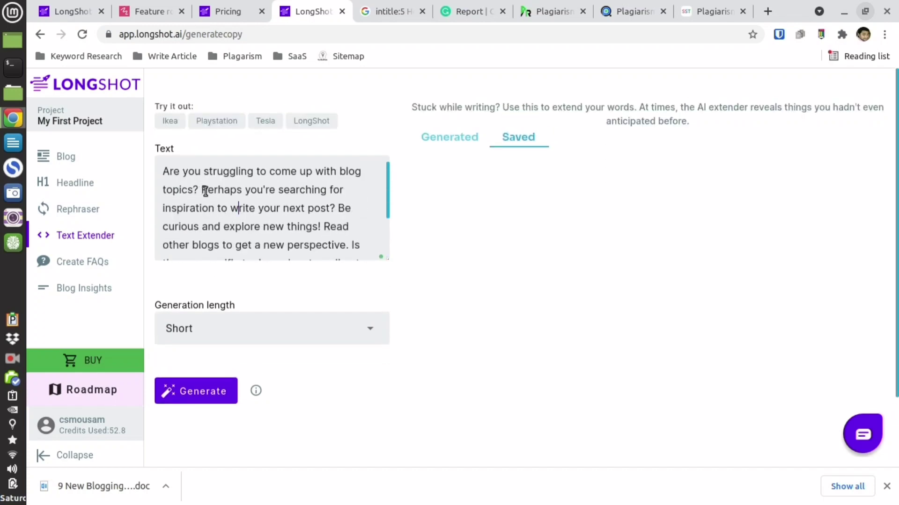
{"action": "left_click", "coordinate": [269, 230]}
{"action": "key", "text": "ctrl+a"}
{"action": "type", "text": "th"}
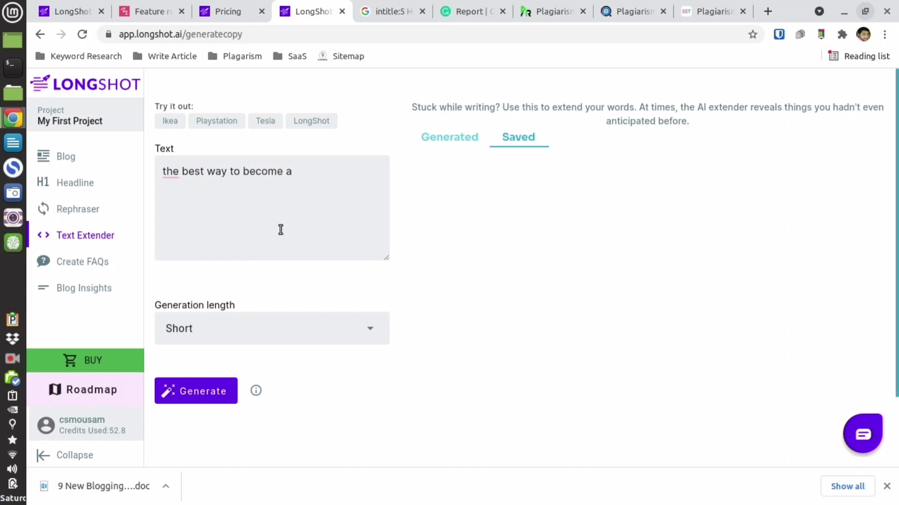
{"action": "type", "text": "e best way to become a good blogger is to write and publish content every"}
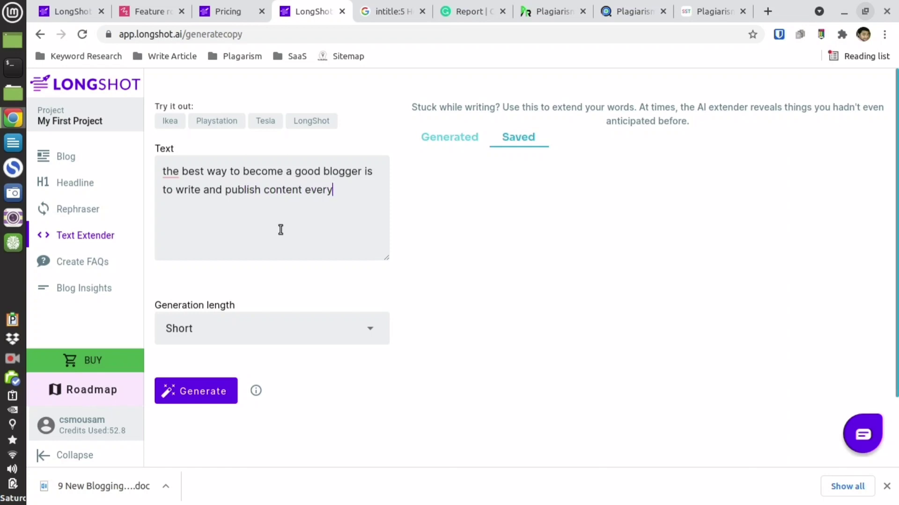
{"action": "type", "text": "day"}
{"action": "mouse_move", "coordinate": [171, 173]}
{"action": "left_click", "coordinate": [182, 205]}
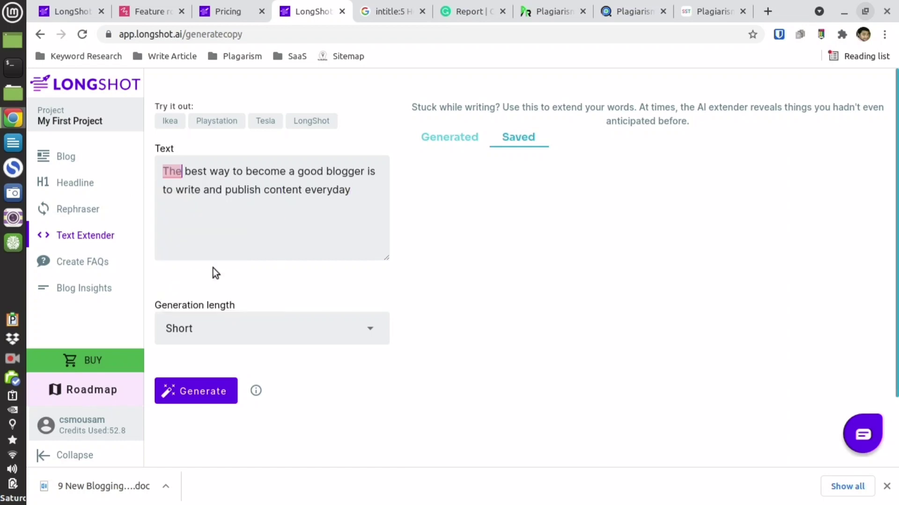
- Set the generation length to Long and generate an extension of the sentence
{"action": "left_click", "coordinate": [205, 335]}
{"action": "left_click", "coordinate": [203, 361]}
{"action": "mouse_move", "coordinate": [257, 392]}
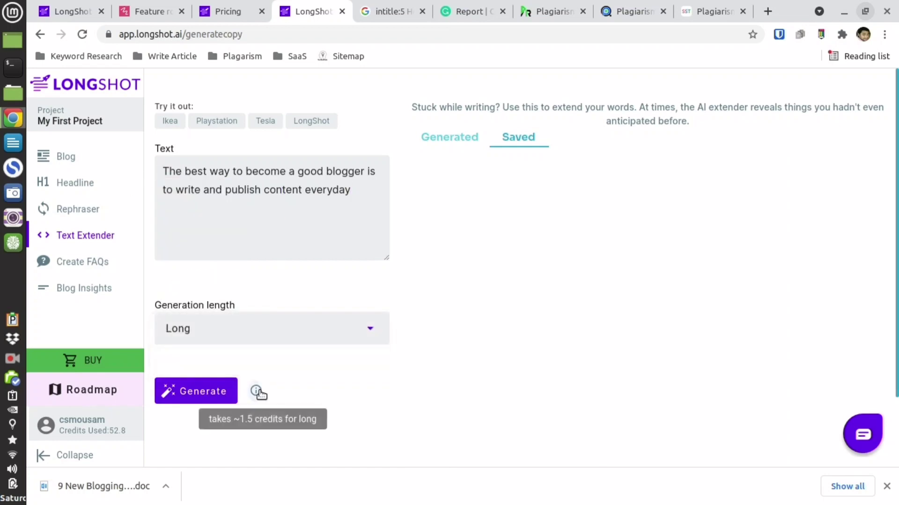
{"action": "left_click", "coordinate": [197, 392]}
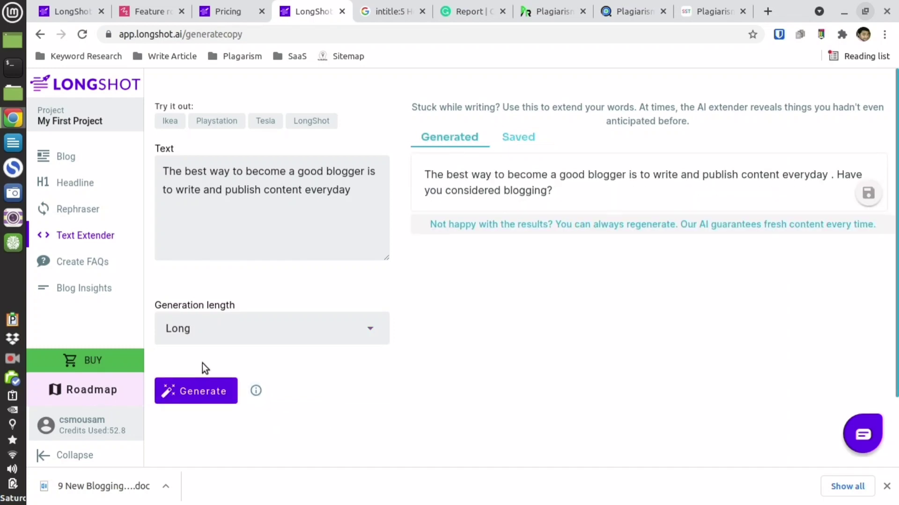
- Set the generation length to Short, generate the extension again and read the added sentences
{"action": "mouse_move", "coordinate": [529, 176]}
{"action": "left_click", "coordinate": [214, 327]}
{"action": "left_click", "coordinate": [188, 333]}
{"action": "left_click", "coordinate": [199, 394]}
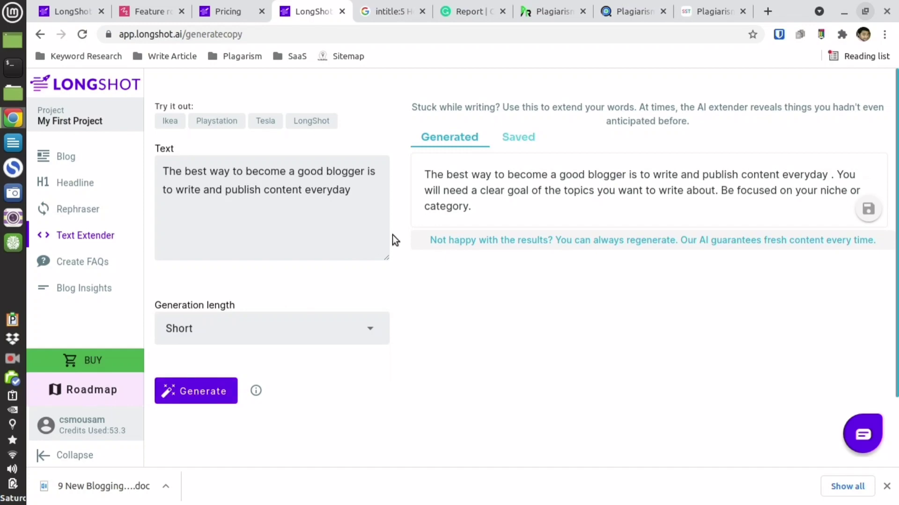
{"action": "mouse_move", "coordinate": [739, 190]}
{"action": "left_click_drag", "start_coordinate": [725, 191], "coordinate": [731, 208]}
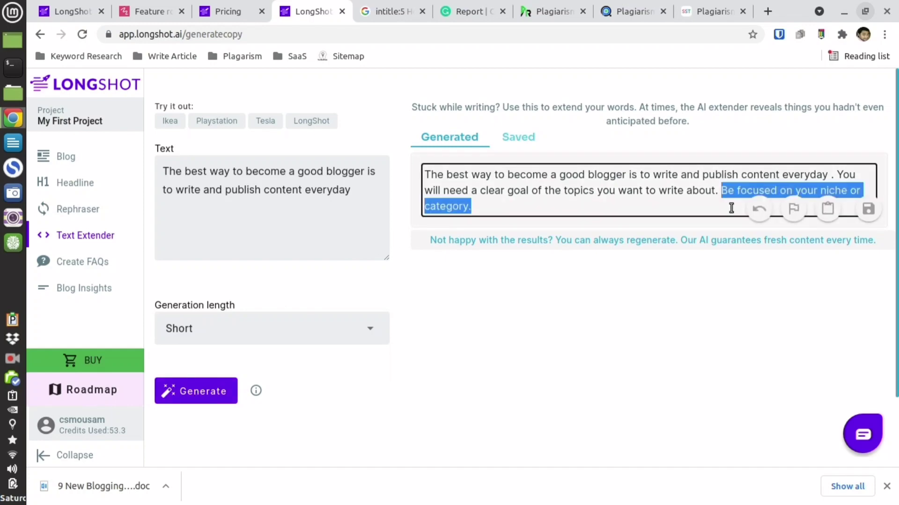
{"action": "left_click", "coordinate": [711, 196]}
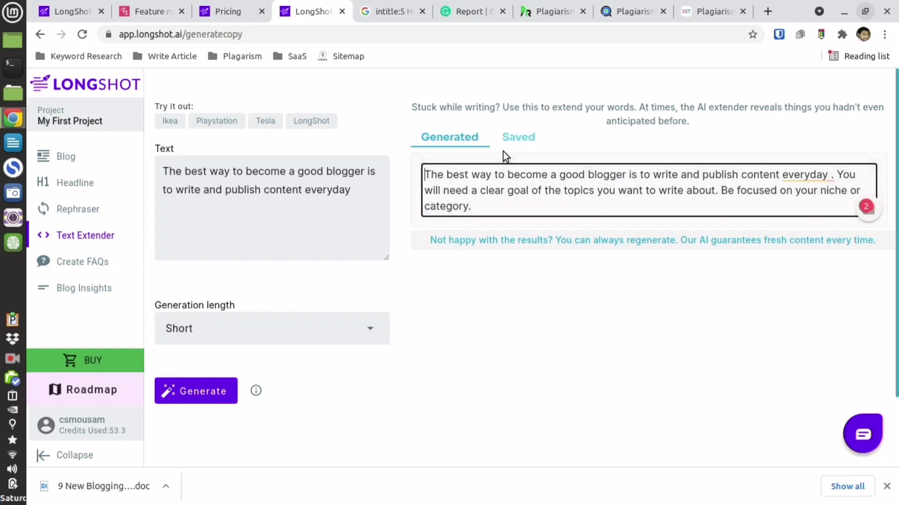
- Set the generation length to Long, replace the input with the generated text's first sentence including its full stop, and generate an extension
{"action": "left_click", "coordinate": [237, 334]}
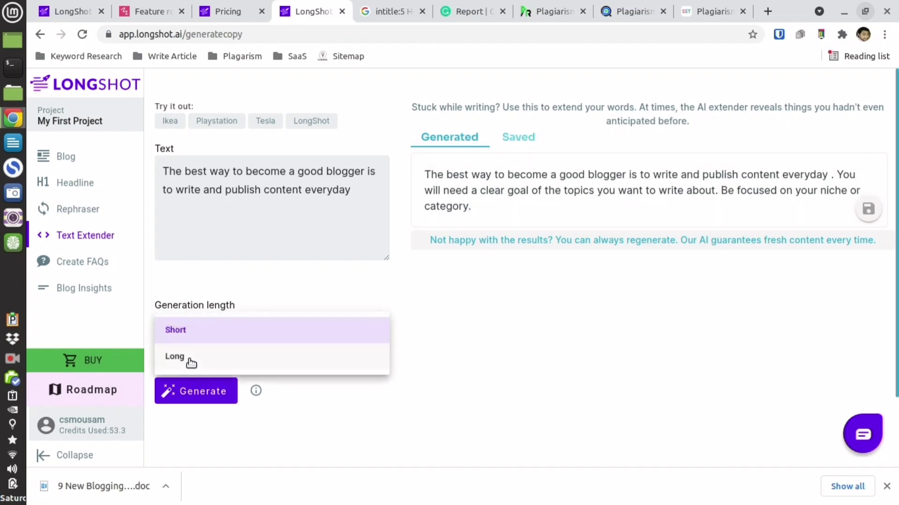
{"action": "left_click", "coordinate": [192, 362]}
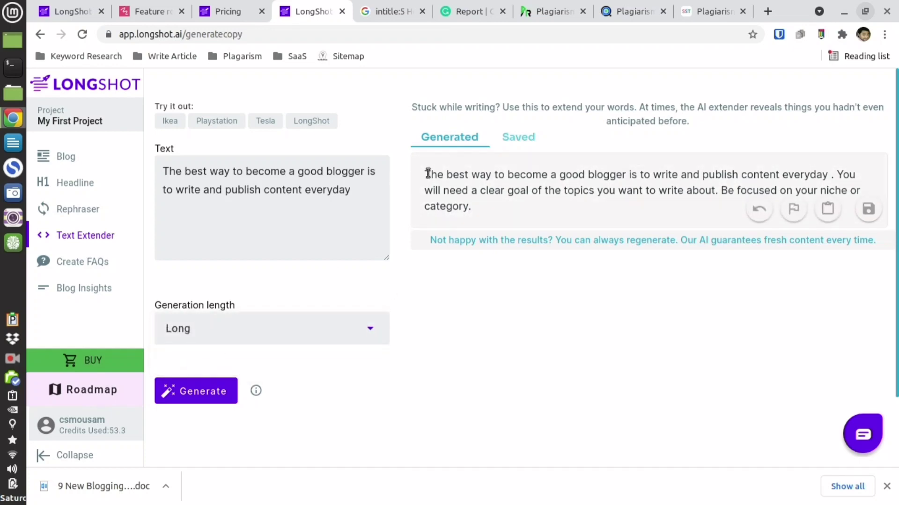
{"action": "left_click_drag", "start_coordinate": [426, 174], "coordinate": [832, 174]}
{"action": "right_click", "coordinate": [815, 177]}
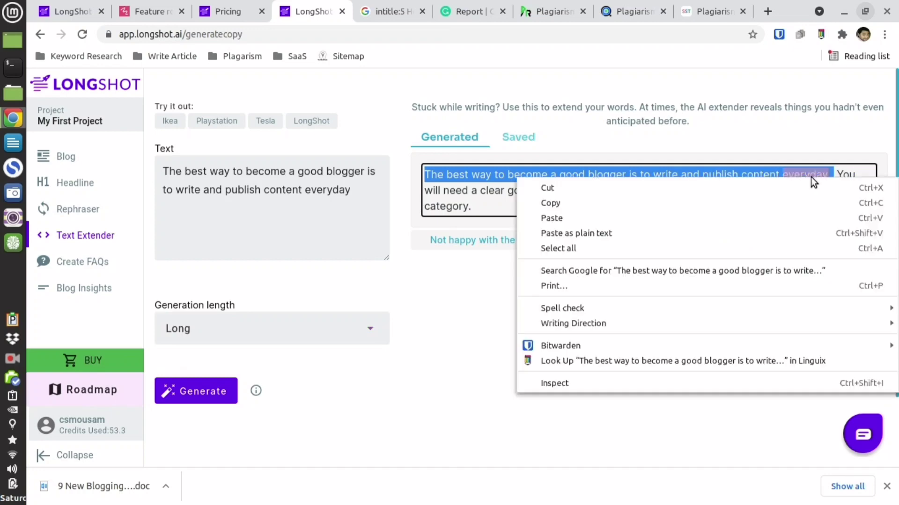
{"action": "left_click", "coordinate": [778, 205]}
{"action": "left_click", "coordinate": [286, 217]}
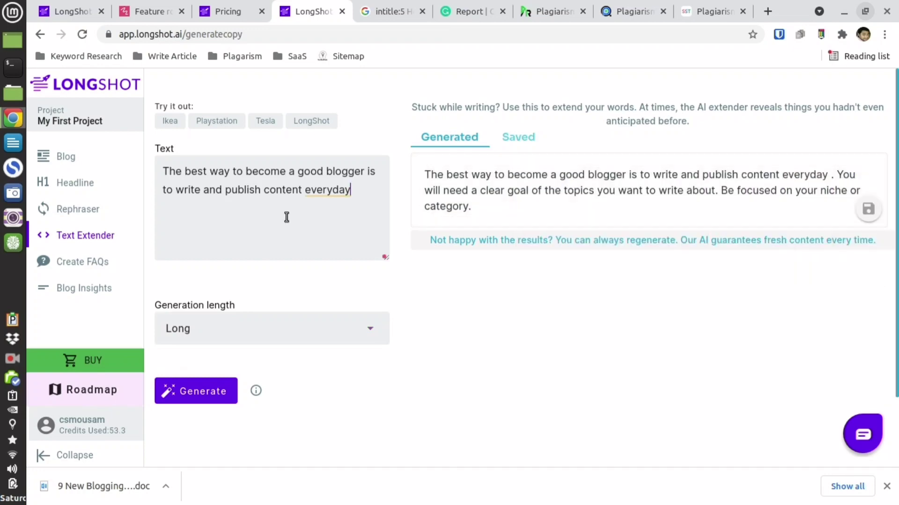
{"action": "key", "text": "ctrl+a"}
{"action": "key", "text": "ctrl+v"}
{"action": "left_click", "coordinate": [227, 345]}
{"action": "left_click", "coordinate": [199, 363]}
{"action": "left_click", "coordinate": [204, 388]}
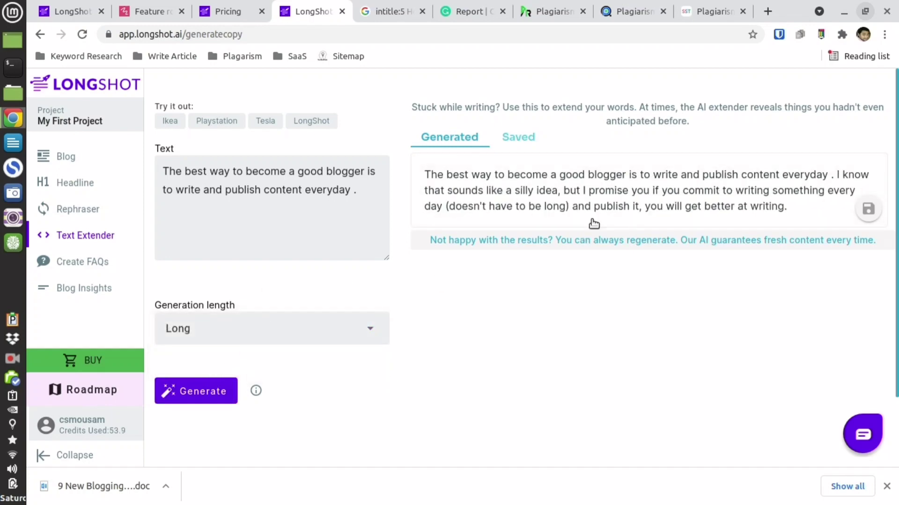
- Read the newly generated extension of the blogger sentence
{"action": "mouse_move", "coordinate": [443, 180]}
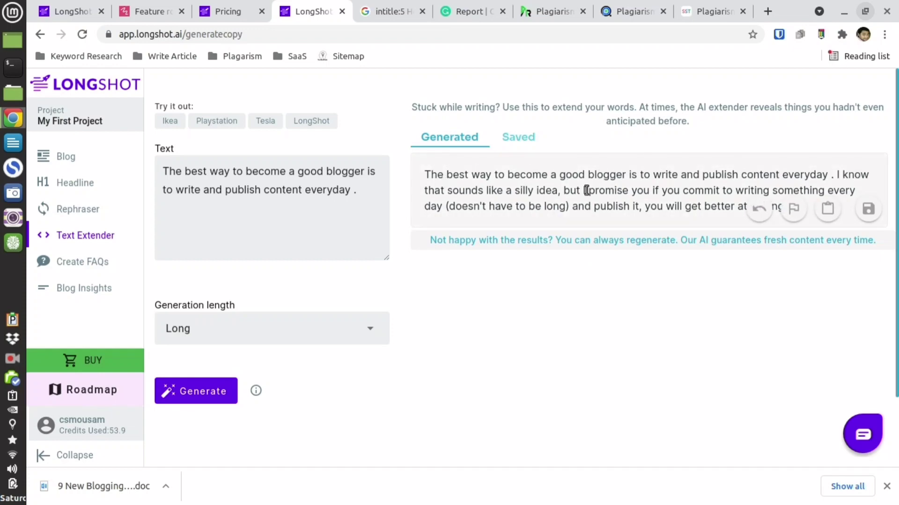
{"action": "left_click_drag", "start_coordinate": [614, 191], "coordinate": [760, 207]}
{"action": "left_click", "coordinate": [828, 209]}
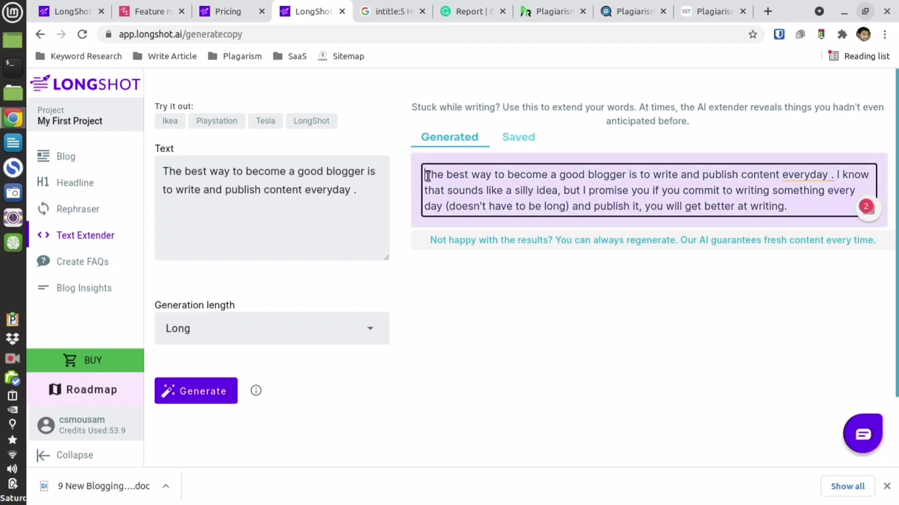
{"action": "left_click_drag", "start_coordinate": [427, 176], "coordinate": [546, 176]}
{"action": "left_click", "coordinate": [655, 190]}
- In Create FAQs, generate questions from the sentence about becoming a good blogger and read through them
{"action": "left_click", "coordinate": [77, 261]}
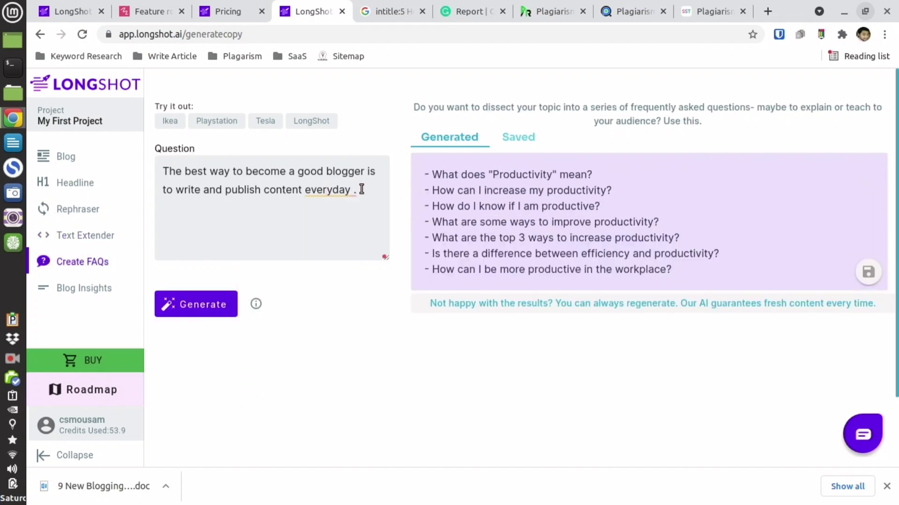
{"action": "left_click", "coordinate": [212, 302]}
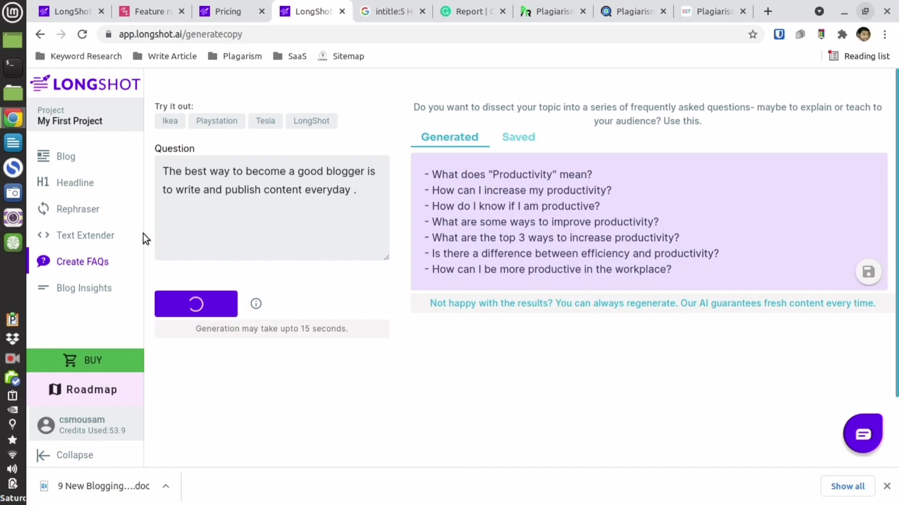
{"action": "mouse_move", "coordinate": [543, 175]}
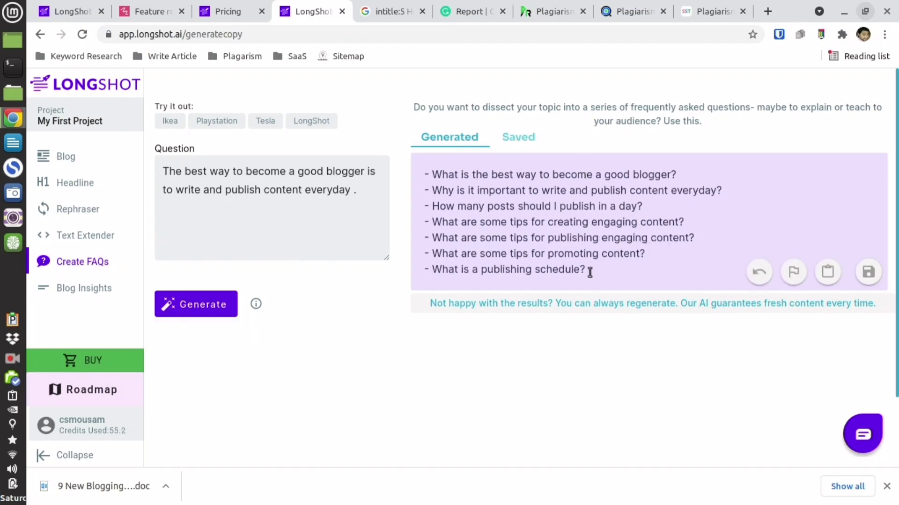
{"action": "left_click_drag", "start_coordinate": [590, 272], "coordinate": [428, 173]}
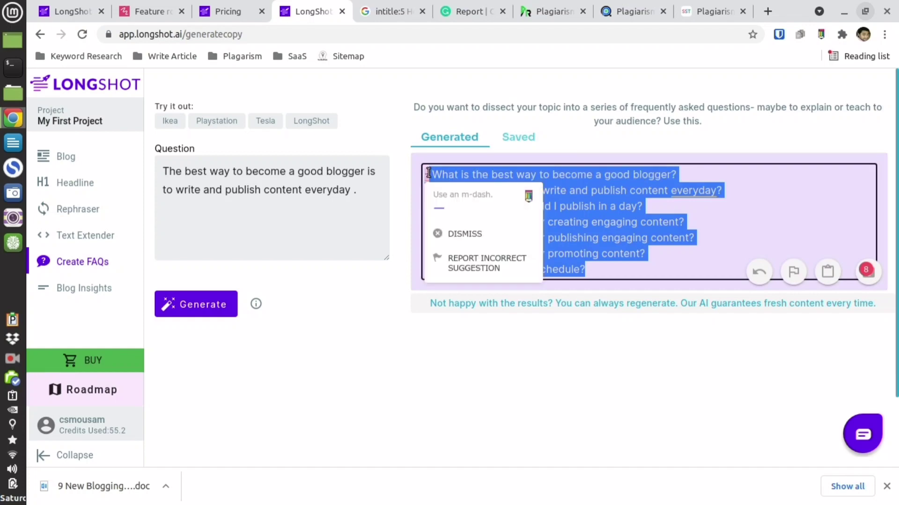
{"action": "left_click", "coordinate": [688, 193]}
{"action": "left_click", "coordinate": [435, 208]}
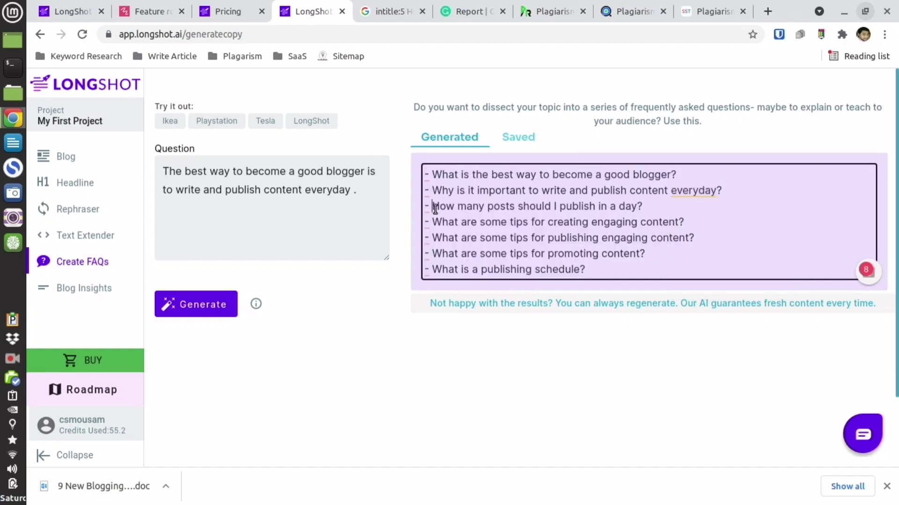
- Copy the question "How many posts should I publish in a day?" into the blog below "I want to share some blogging tips with you"
{"action": "left_click_drag", "start_coordinate": [434, 208], "coordinate": [656, 206]}
{"action": "right_click", "coordinate": [598, 207]}
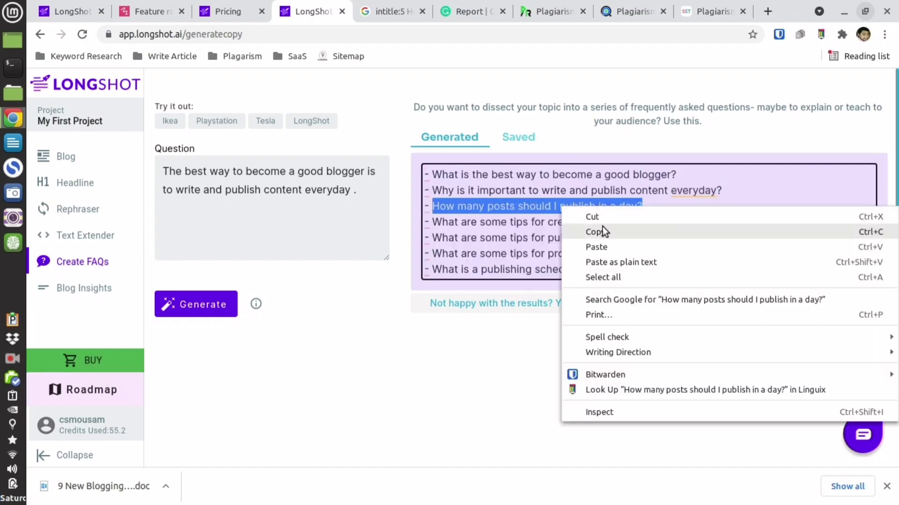
{"action": "left_click", "coordinate": [594, 232]}
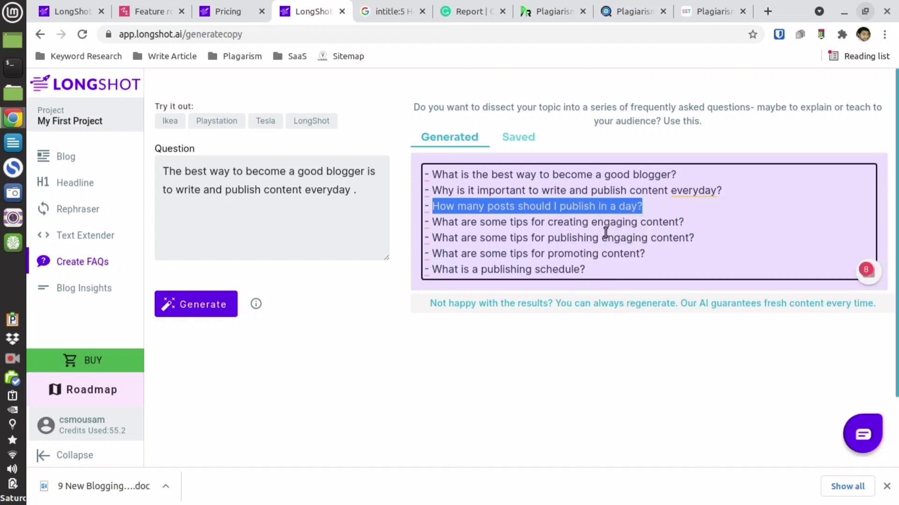
{"action": "right_click", "coordinate": [62, 158]}
{"action": "left_click", "coordinate": [65, 163]}
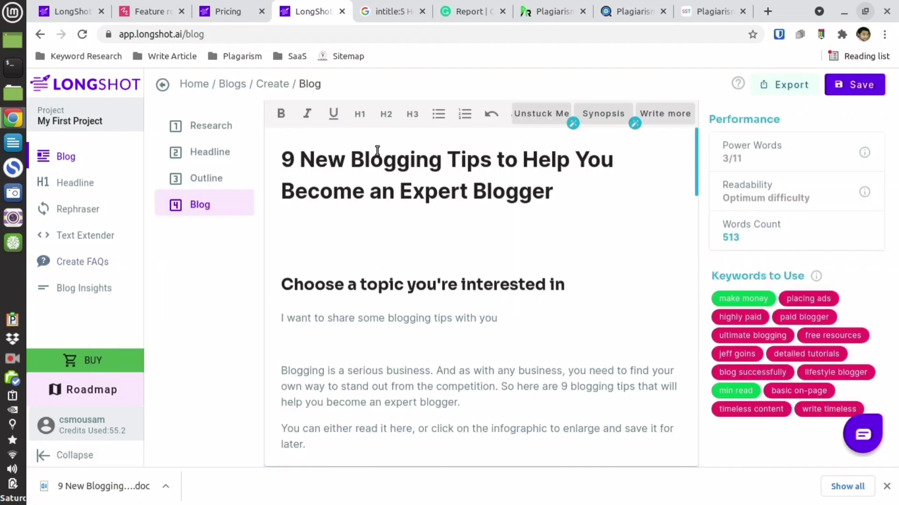
{"action": "scroll", "coordinate": [387, 237], "scroll_direction": "down", "scroll_amount": 1}
{"action": "left_click", "coordinate": [336, 217]}
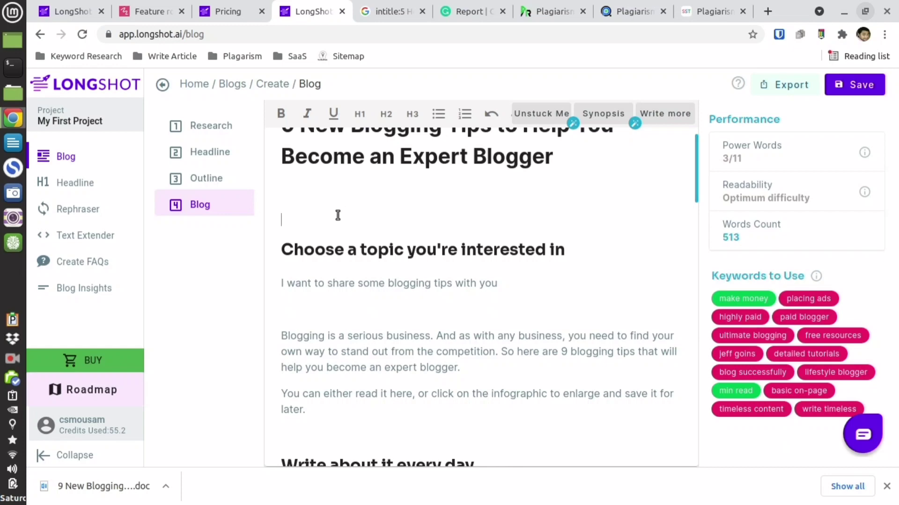
{"action": "key", "text": "ctrl+v"}
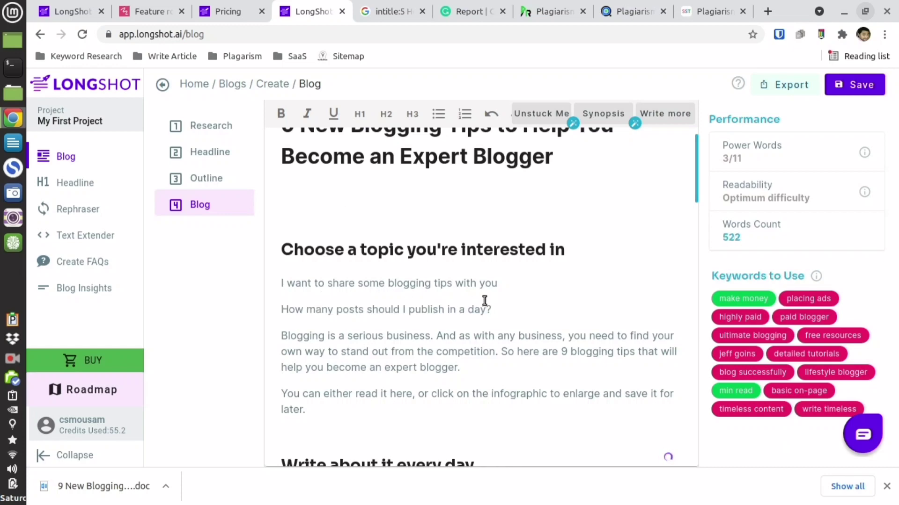
- Format "How many posts should I publish in a day?" as an H2 heading and add four blank lines below it
{"action": "left_click_drag", "start_coordinate": [504, 307], "coordinate": [285, 308]}
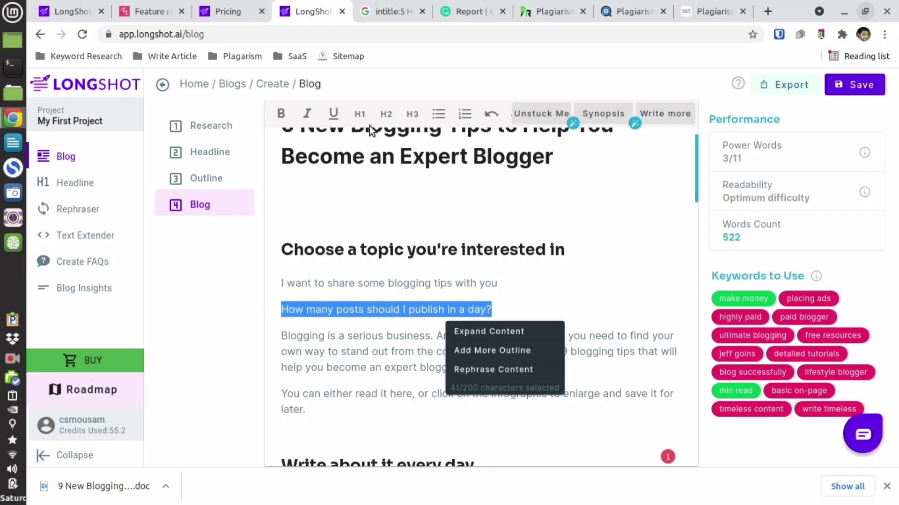
{"action": "left_click", "coordinate": [386, 113]}
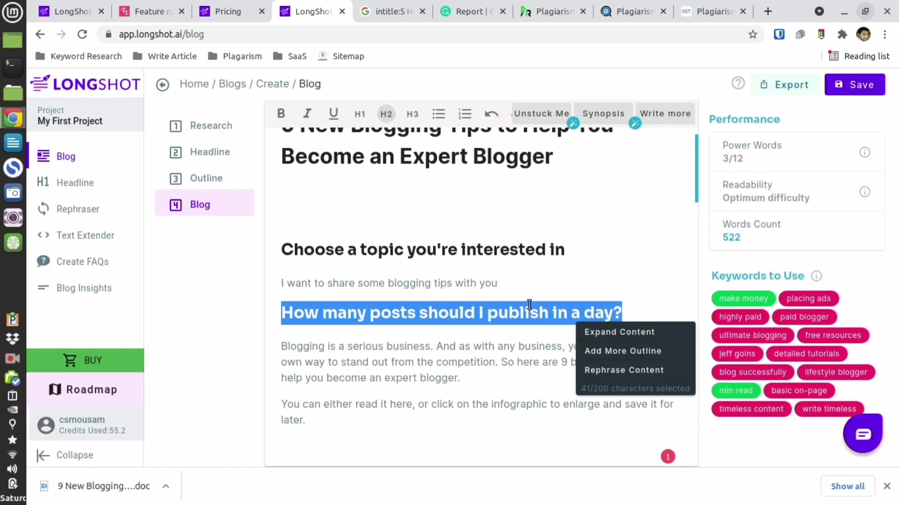
{"action": "left_click", "coordinate": [633, 315]}
{"action": "key", "text": "Return"}
{"action": "key", "text": "Return"}
{"action": "key", "text": "Return"}
{"action": "key", "text": "Return"}
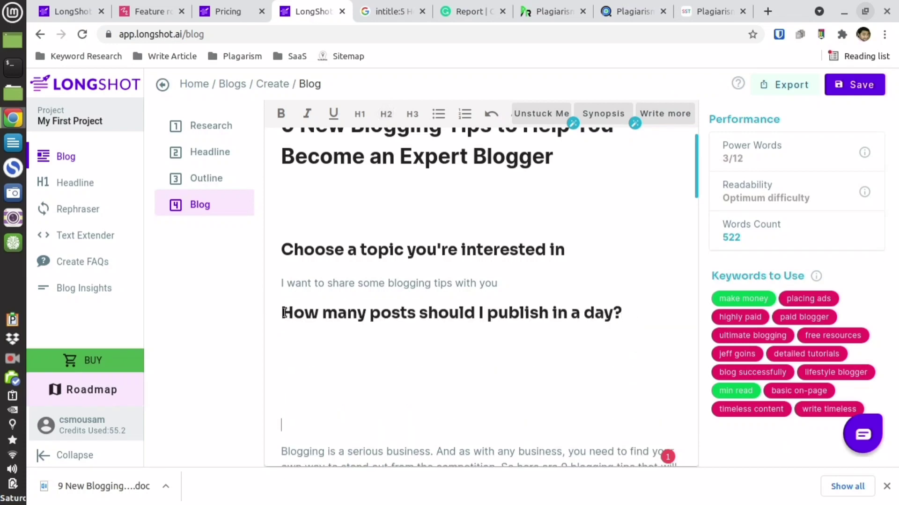
- Generate an intro for the heading "How many posts should I publish in a day?" and continue its cut-off last sentence with Write more
{"action": "left_click_drag", "start_coordinate": [262, 312], "coordinate": [621, 313]}
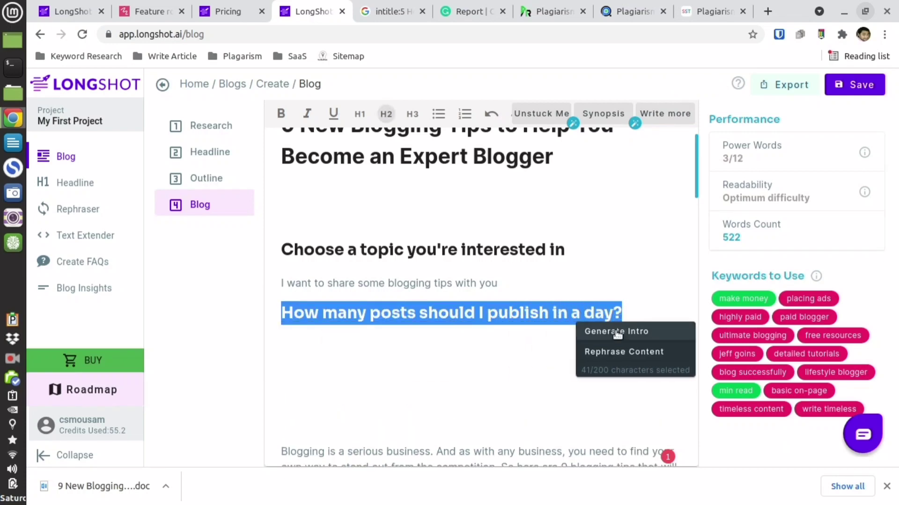
{"action": "left_click", "coordinate": [616, 331]}
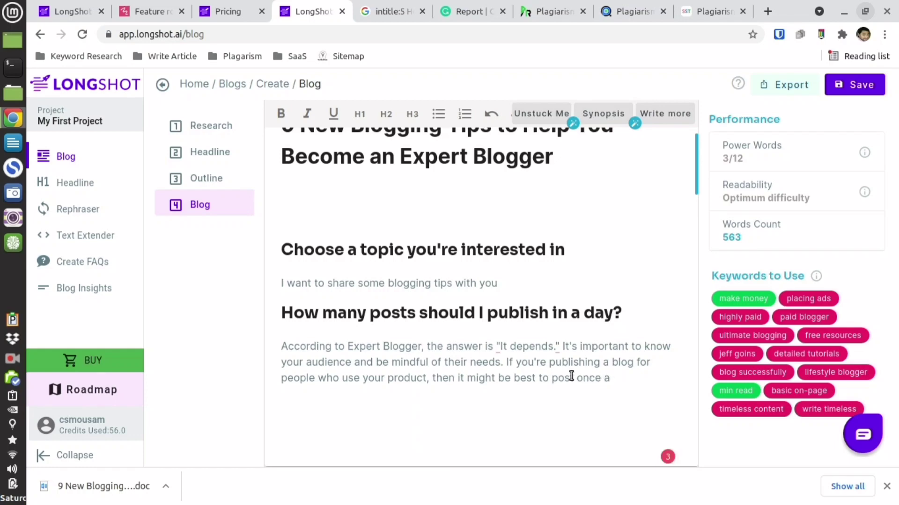
{"action": "left_click_drag", "start_coordinate": [571, 376], "coordinate": [623, 376]}
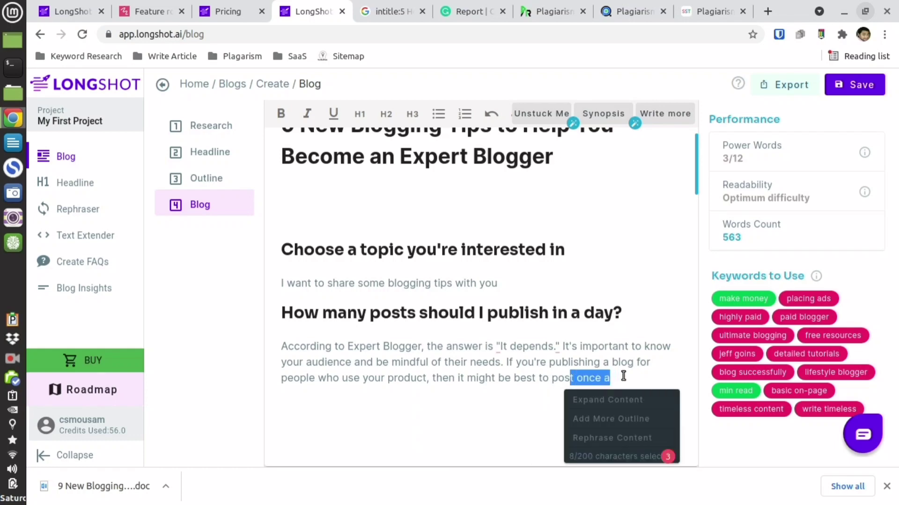
{"action": "left_click", "coordinate": [623, 375]}
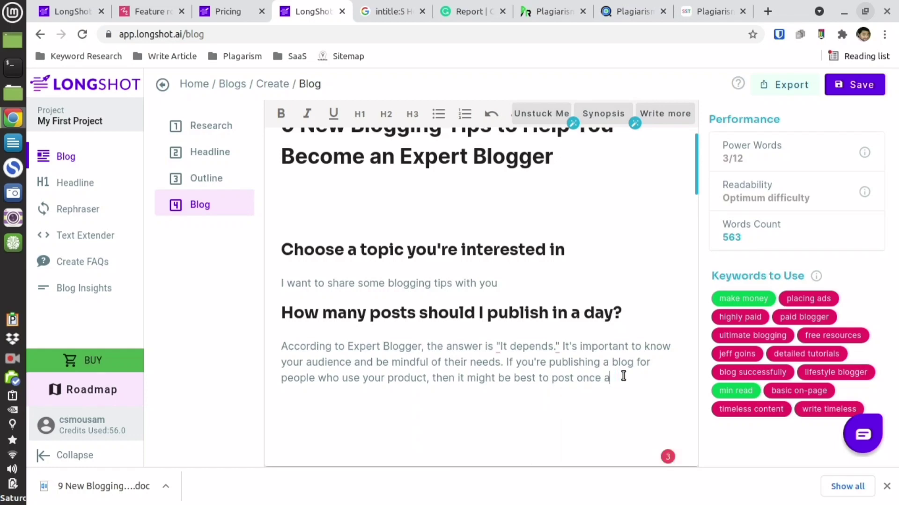
{"action": "left_click", "coordinate": [664, 114]}
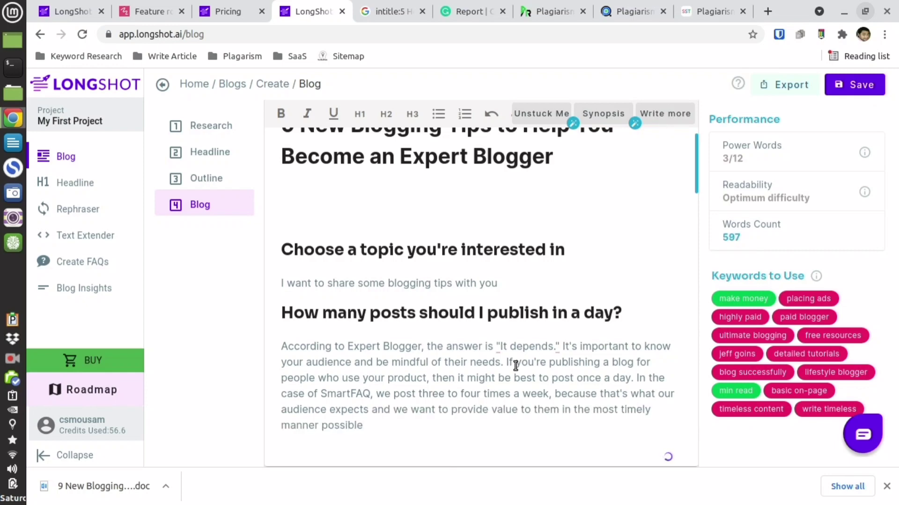
{"action": "left_click", "coordinate": [362, 397]}
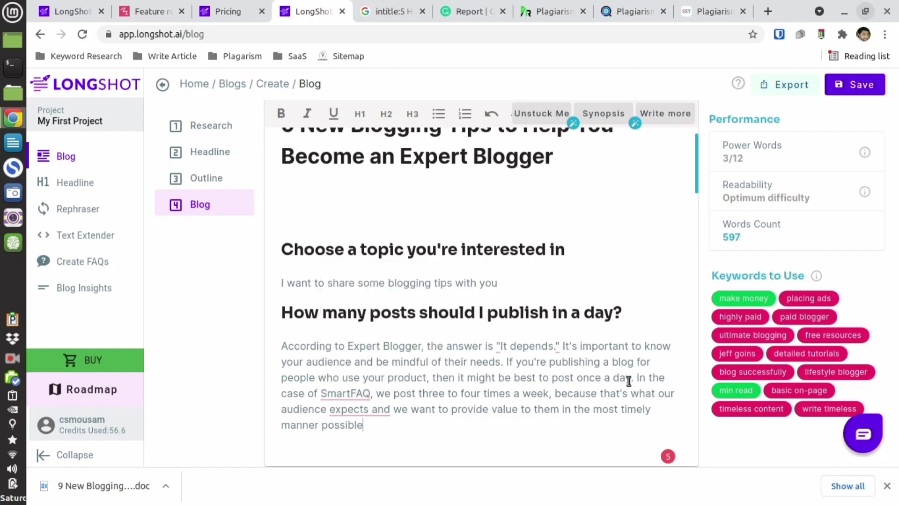
{"action": "left_click_drag", "start_coordinate": [638, 379], "coordinate": [638, 413]}
{"action": "left_click", "coordinate": [493, 407]}
- Read the description of the Blog Insights tool and compare the tool with the blog draft
{"action": "left_click", "coordinate": [67, 289]}
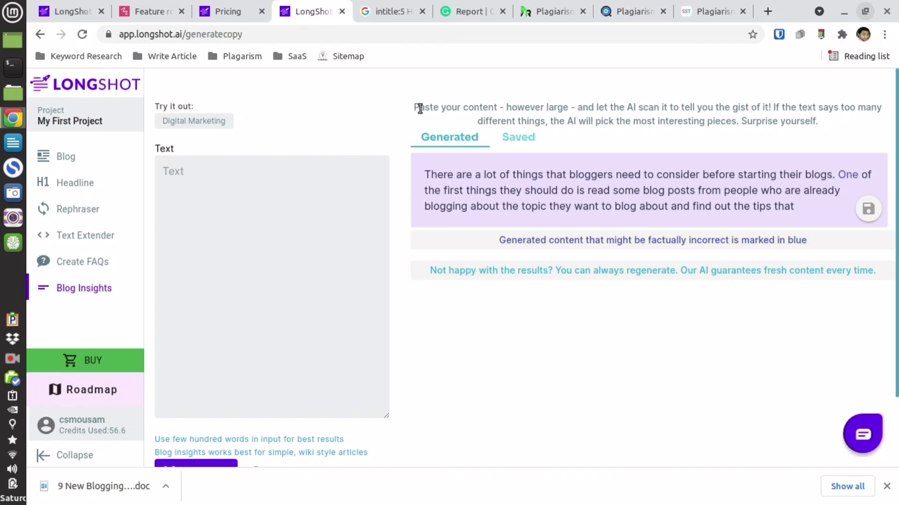
{"action": "left_click_drag", "start_coordinate": [420, 109], "coordinate": [842, 123]}
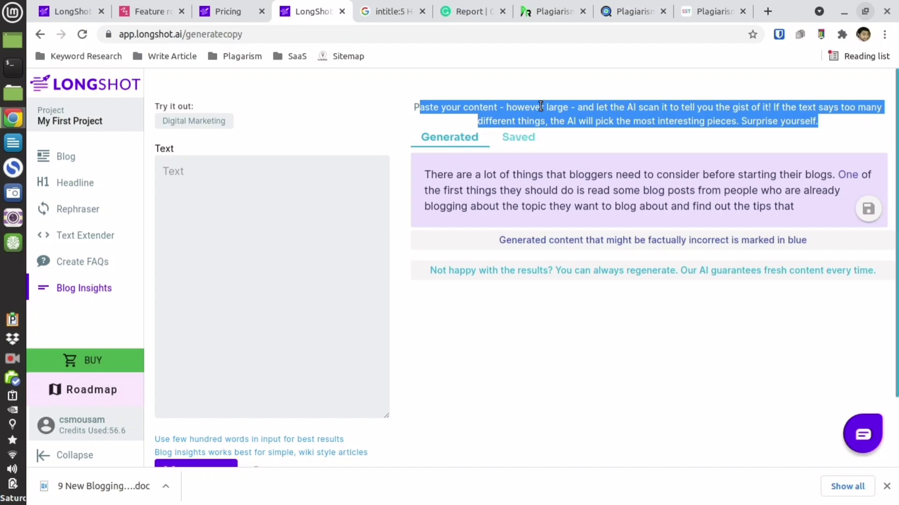
{"action": "left_click", "coordinate": [70, 156]}
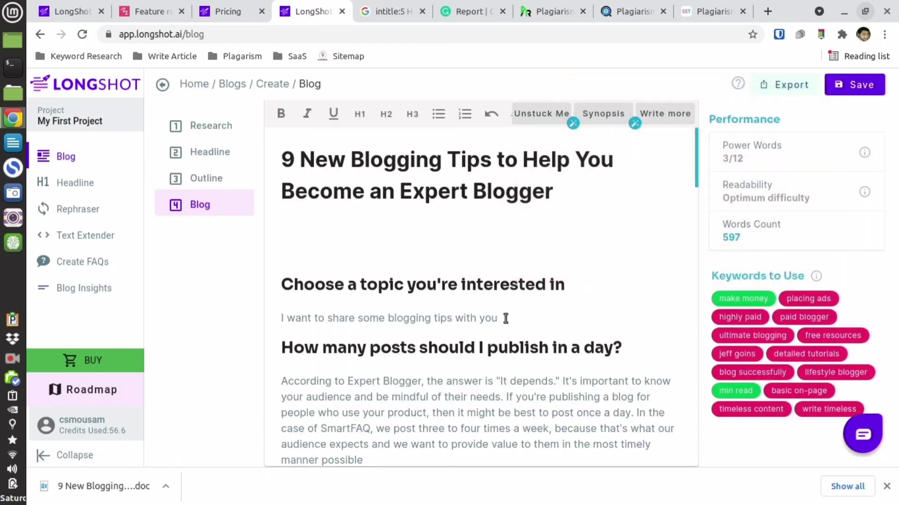
{"action": "left_click", "coordinate": [98, 289]}
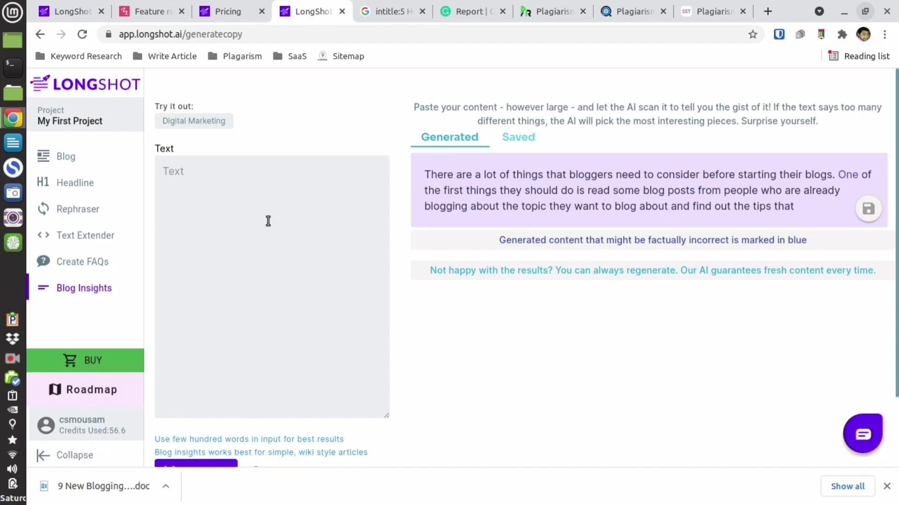
- Review the blog's Research stage with its top keywords and the list of questions in Create FAQs
{"action": "left_click", "coordinate": [71, 159]}
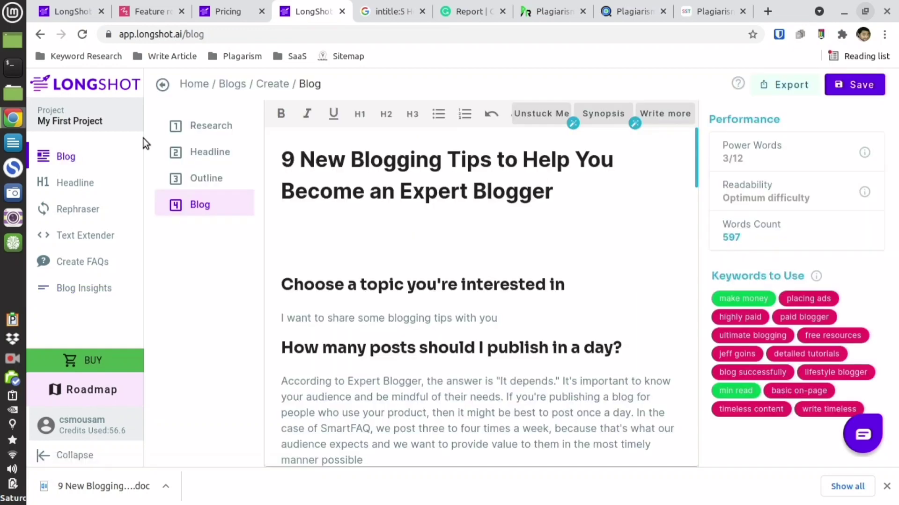
{"action": "left_click", "coordinate": [199, 126]}
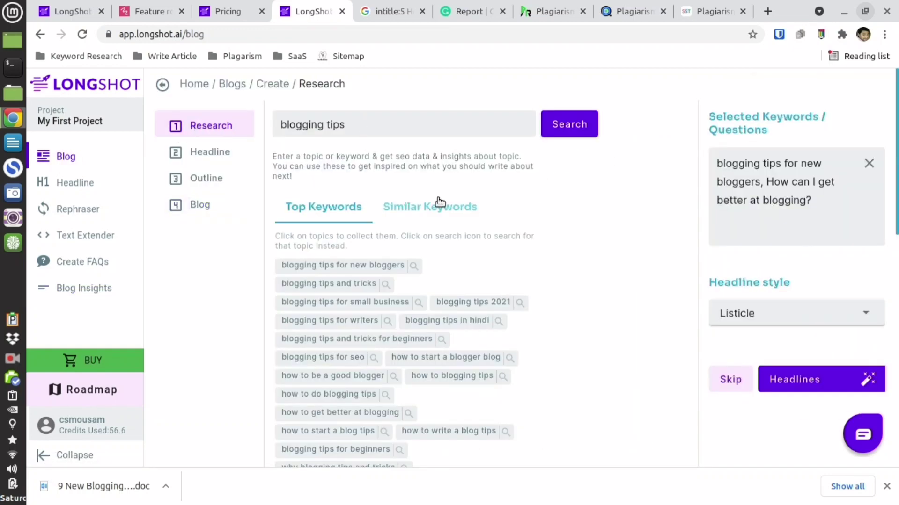
{"action": "left_click", "coordinate": [86, 267]}
{"action": "mouse_move", "coordinate": [414, 253]}
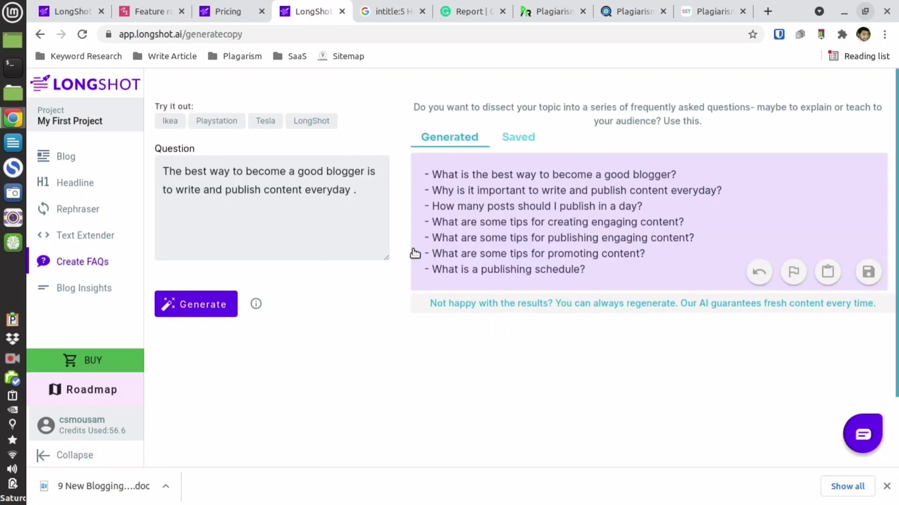
{"action": "left_click", "coordinate": [65, 157]}
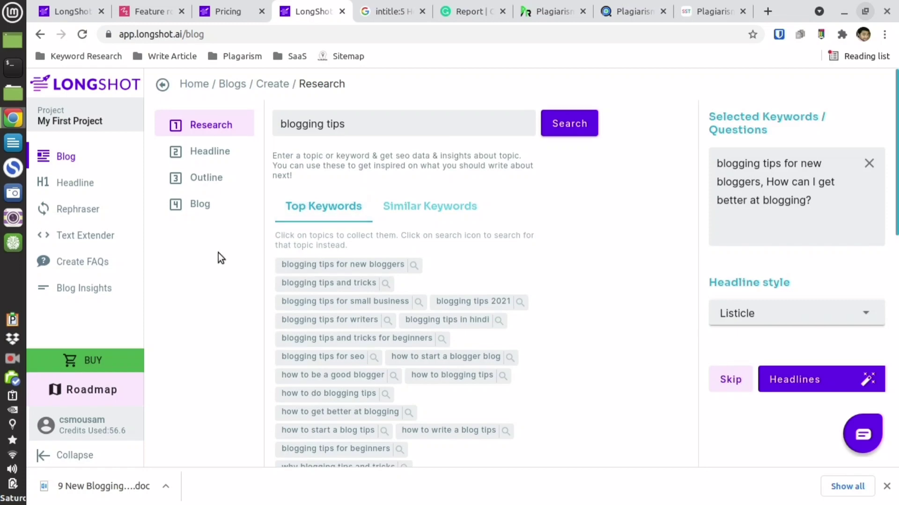
{"action": "scroll", "coordinate": [218, 253], "scroll_direction": "down", "scroll_amount": 1}
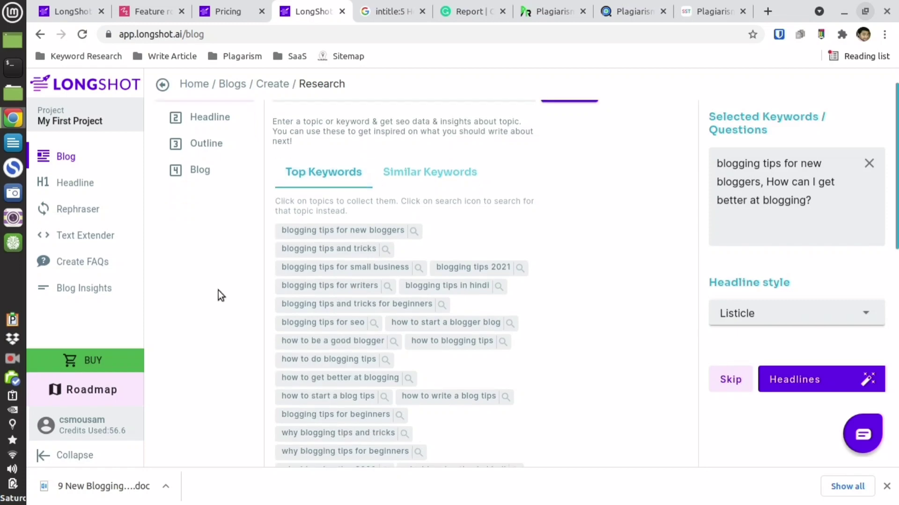
- Review the Starter, Pro and Enterprise pricing plans and the explanation of what a credit is
{"action": "left_click", "coordinate": [97, 362]}
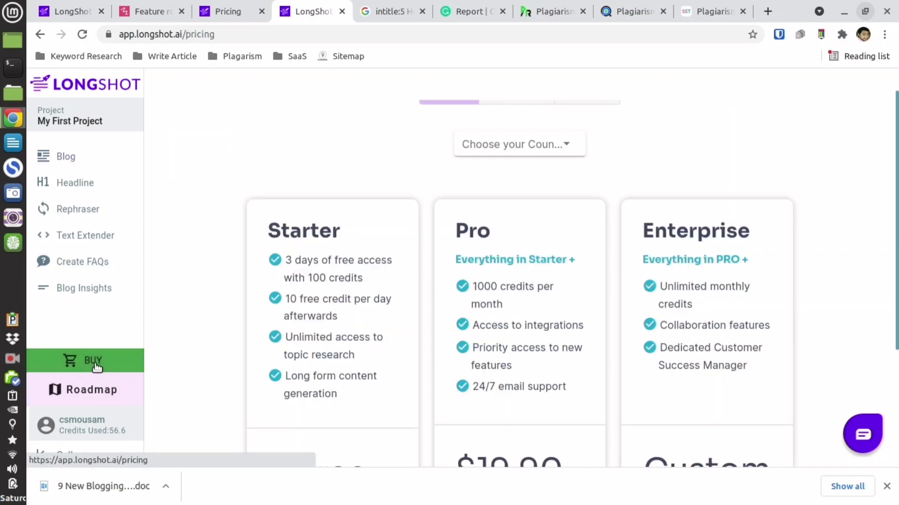
{"action": "scroll", "coordinate": [349, 239], "scroll_direction": "down", "scroll_amount": 3}
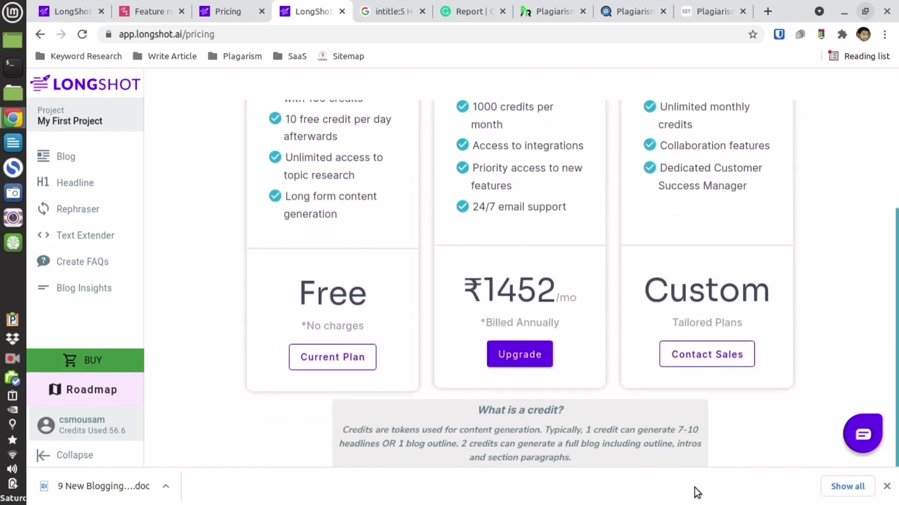
{"action": "scroll", "coordinate": [687, 215], "scroll_direction": "up", "scroll_amount": 2}
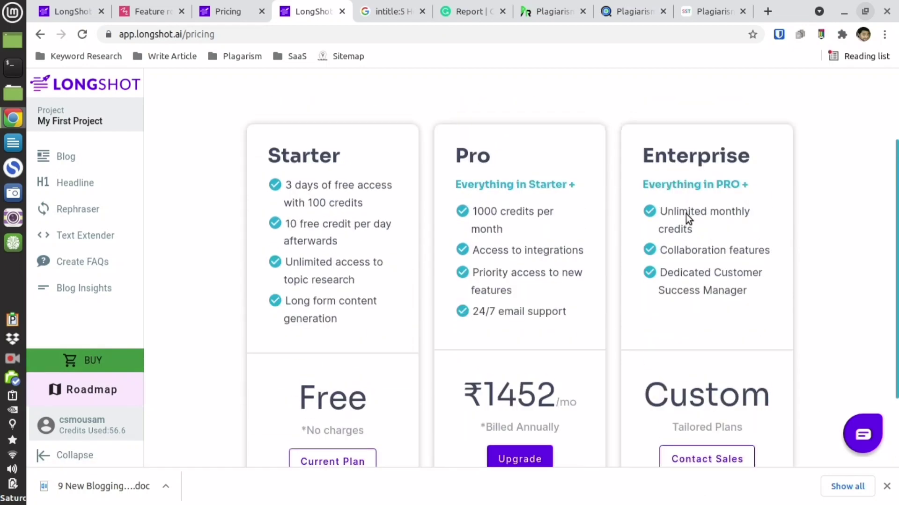
- Look over the product roadmap with its planned features, and return to the pricing page in the LongShot app
{"action": "left_click", "coordinate": [91, 390]}
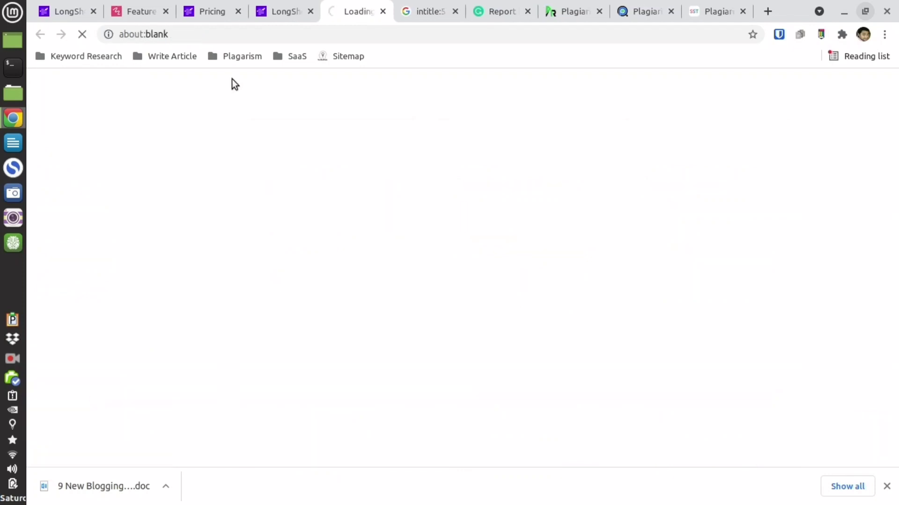
{"action": "left_click", "coordinate": [270, 11]}
{"action": "left_click", "coordinate": [333, 7]}
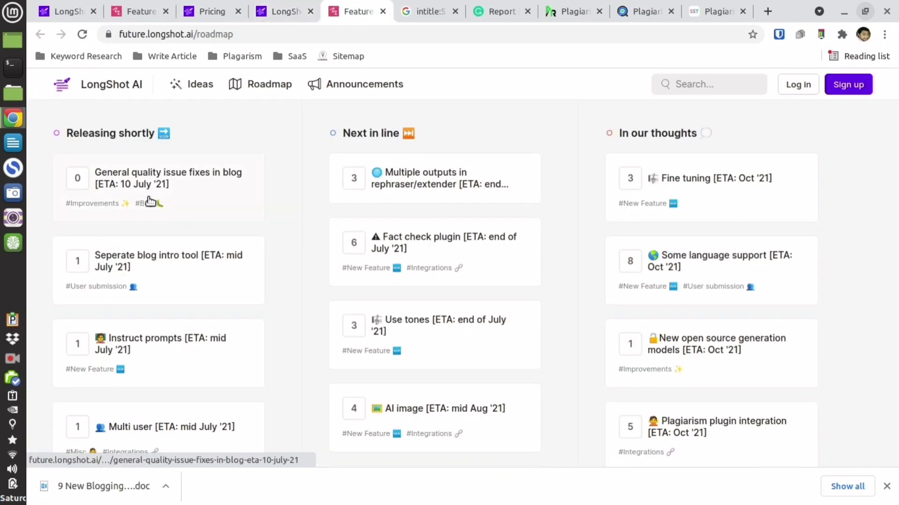
{"action": "left_click", "coordinate": [285, 12]}
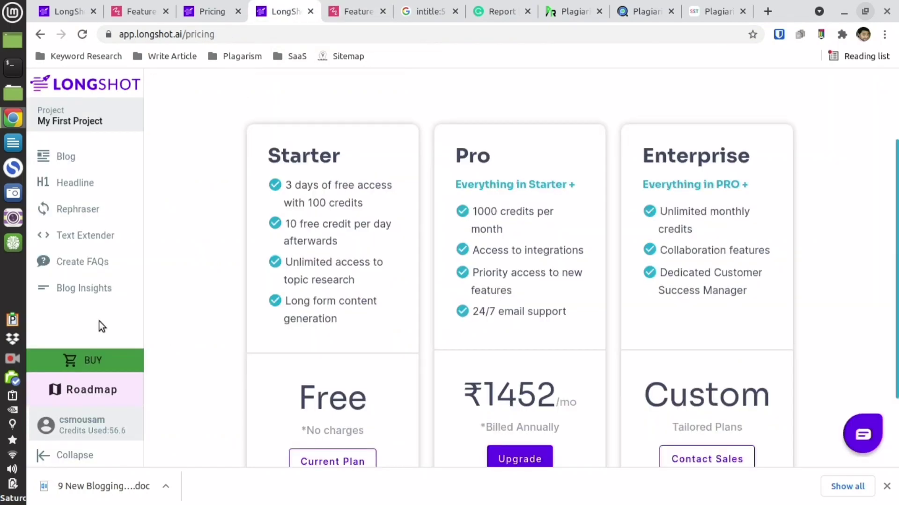
- Check the account page for the free trial's credit usage and the referral offer
{"action": "left_click", "coordinate": [85, 430]}
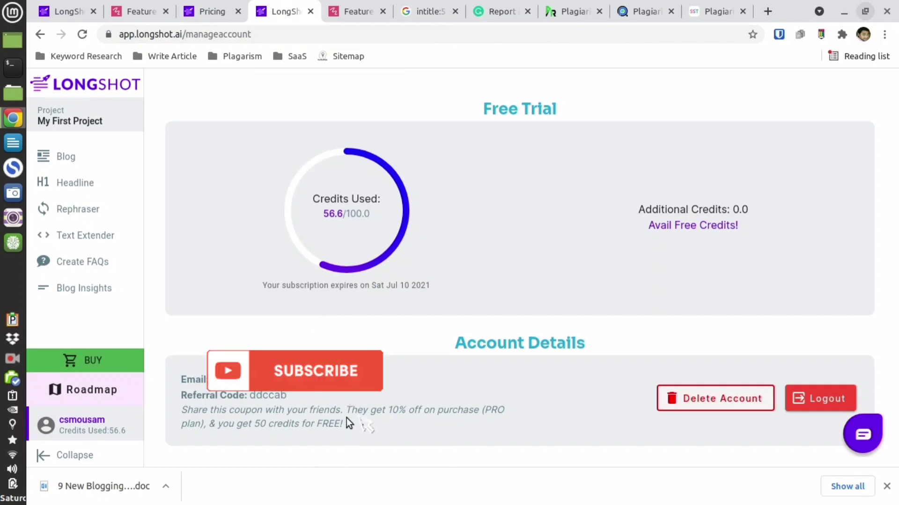
{"action": "left_click", "coordinate": [230, 7]}
{"action": "left_click", "coordinate": [281, 12]}
- Review the blog's Research stage with its keywords, questions, search volume chart and headline style options
{"action": "left_click", "coordinate": [76, 159]}
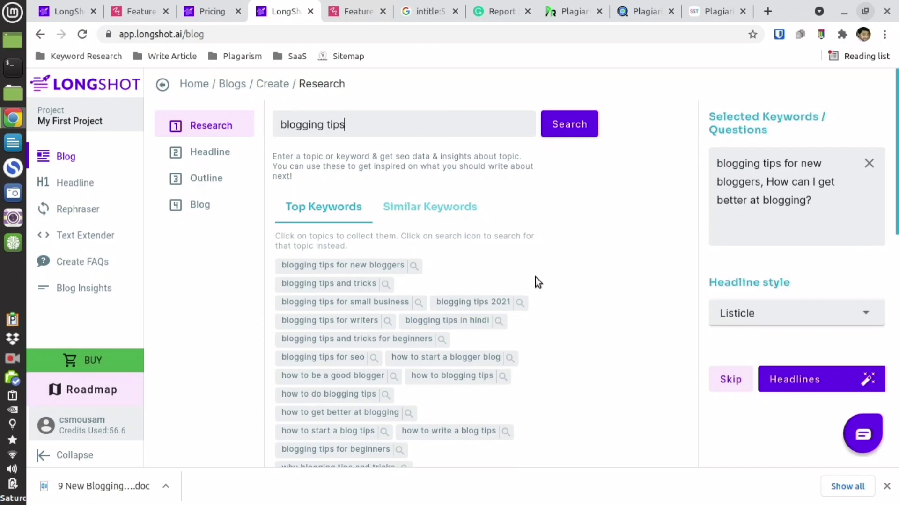
{"action": "scroll", "coordinate": [456, 215], "scroll_direction": "down", "scroll_amount": 10}
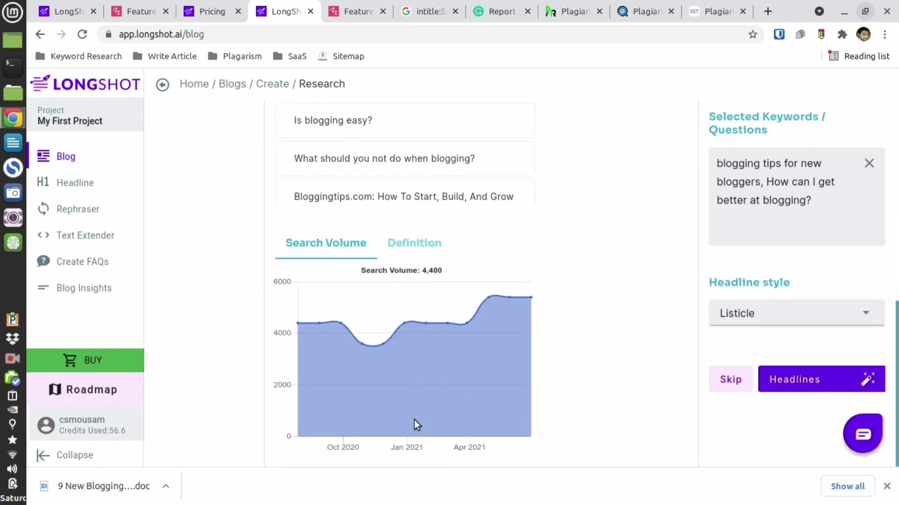
{"action": "left_click", "coordinate": [797, 321]}
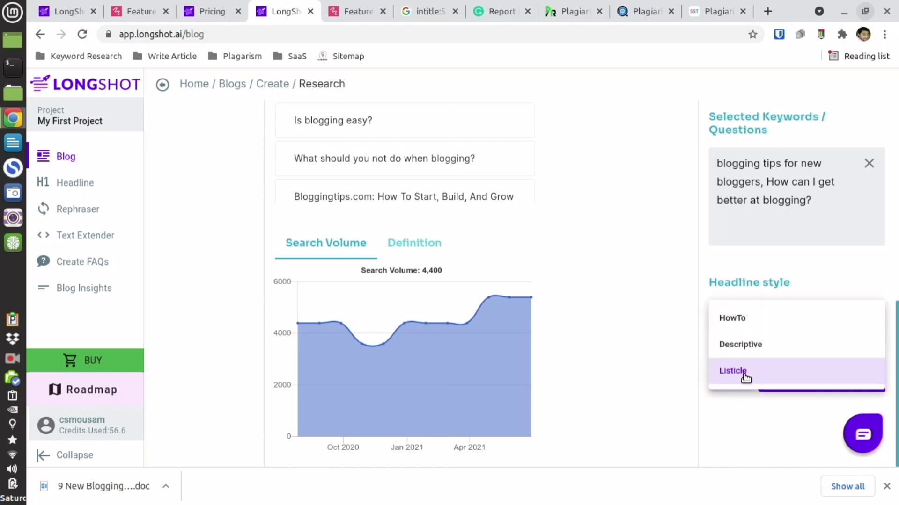
{"action": "scroll", "coordinate": [271, 193], "scroll_direction": "up", "scroll_amount": 10}
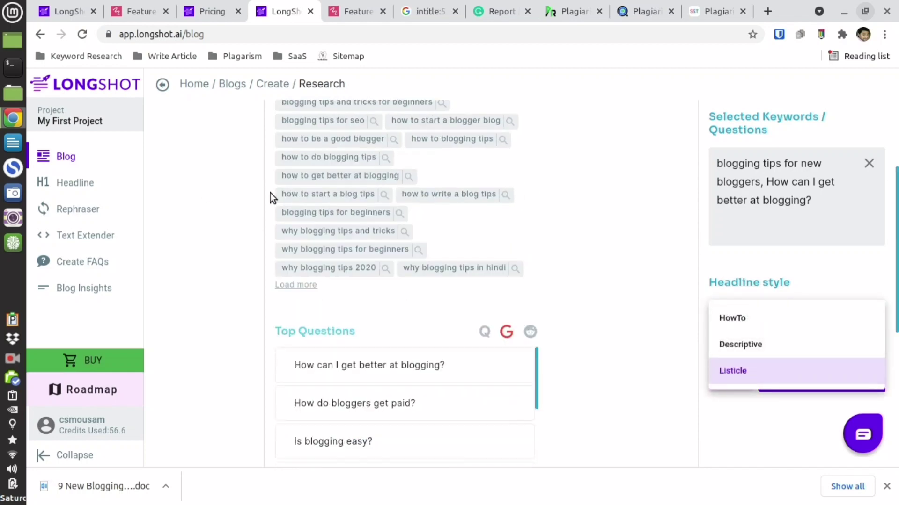
- Review the suggested headlines in the blog's Headline stage
{"action": "left_click", "coordinate": [215, 154]}
{"action": "scroll", "coordinate": [515, 220], "scroll_direction": "down", "scroll_amount": 3}
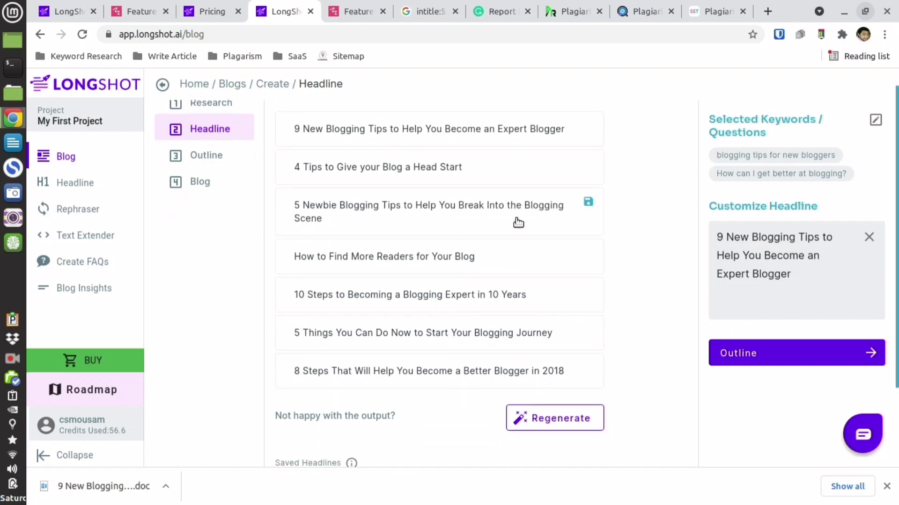
{"action": "scroll", "coordinate": [579, 333], "scroll_direction": "up", "scroll_amount": 3}
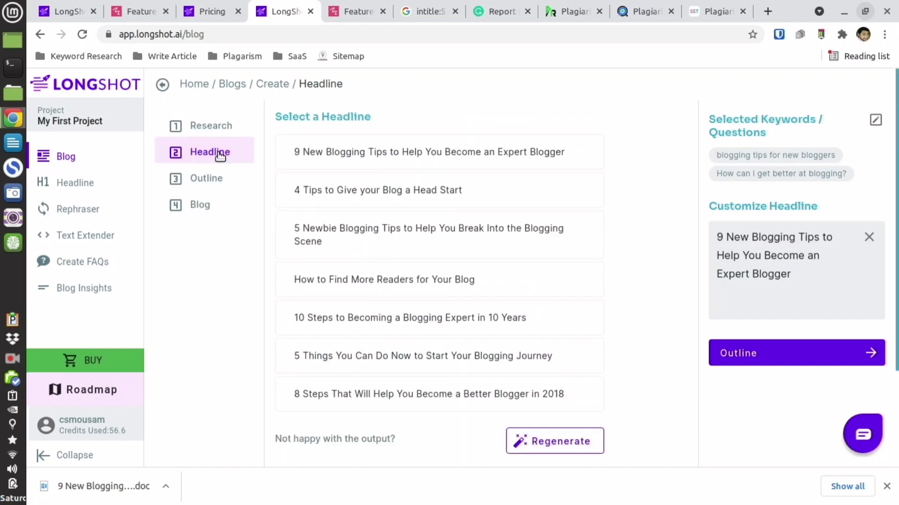
- Check the outline of "9 New Blogging Tips to Help You Become an Expert Blogger" and generate the full blog from it
{"action": "left_click", "coordinate": [208, 177]}
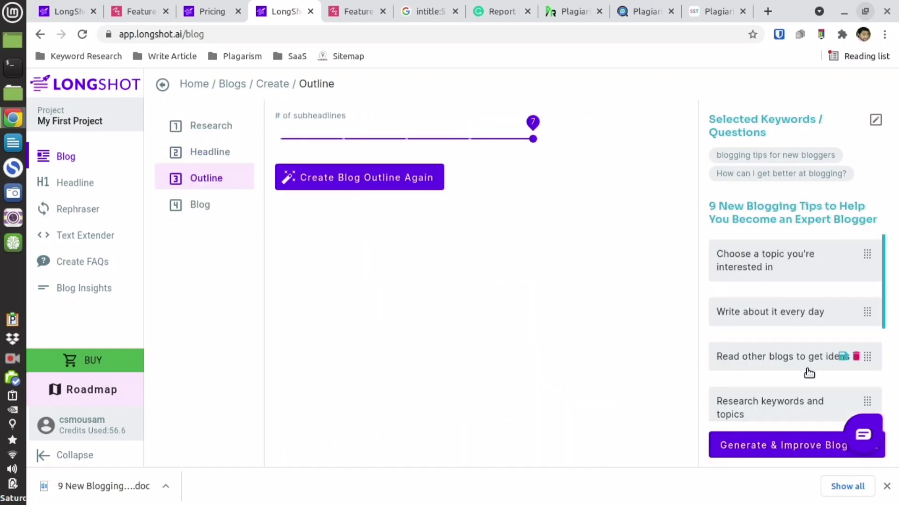
{"action": "scroll", "coordinate": [807, 371], "scroll_direction": "down", "scroll_amount": 3}
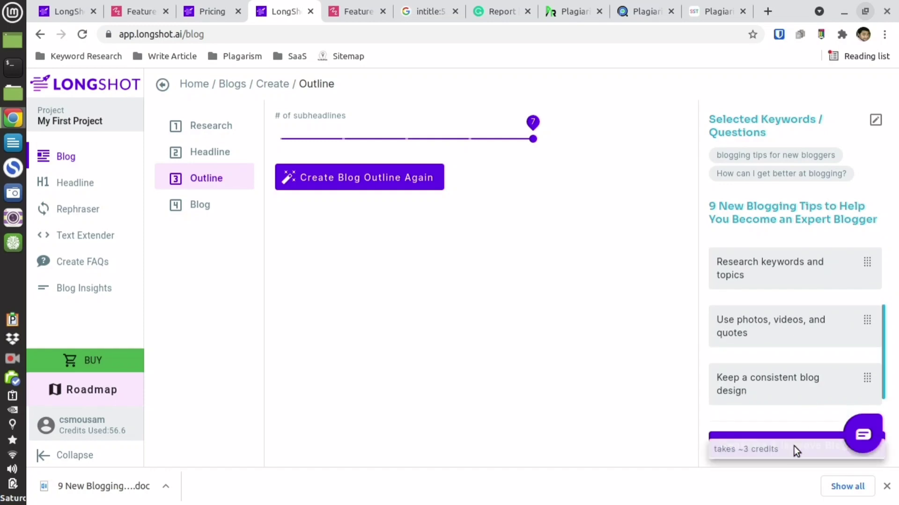
{"action": "scroll", "coordinate": [793, 445], "scroll_direction": "down", "scroll_amount": 1}
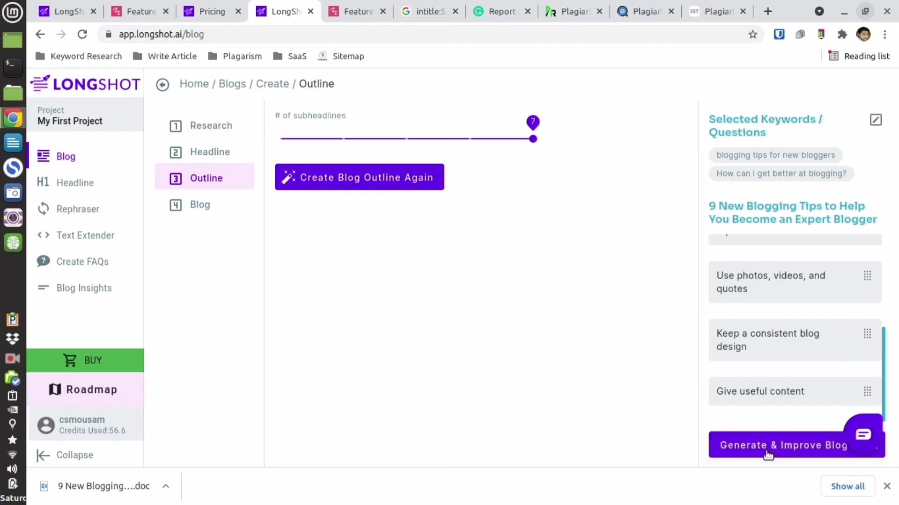
{"action": "triple_click", "coordinate": [768, 450]}
{"action": "left_click", "coordinate": [777, 436]}
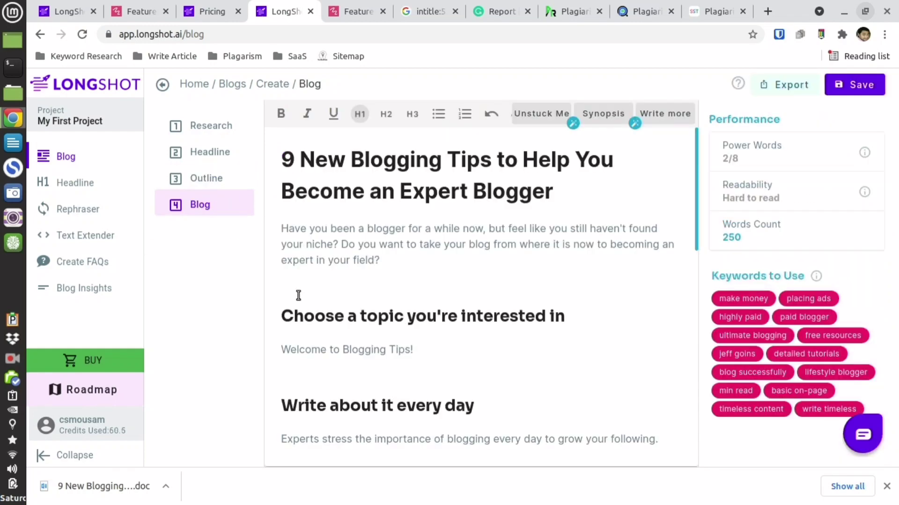
- Generate an additional paragraph under the heading "Choose a topic you're interested in" in the blog draft
{"action": "scroll", "coordinate": [309, 281], "scroll_direction": "down", "scroll_amount": 2}
{"action": "left_click_drag", "start_coordinate": [283, 244], "coordinate": [575, 250]}
{"action": "left_click_drag", "start_coordinate": [304, 281], "coordinate": [423, 284]}
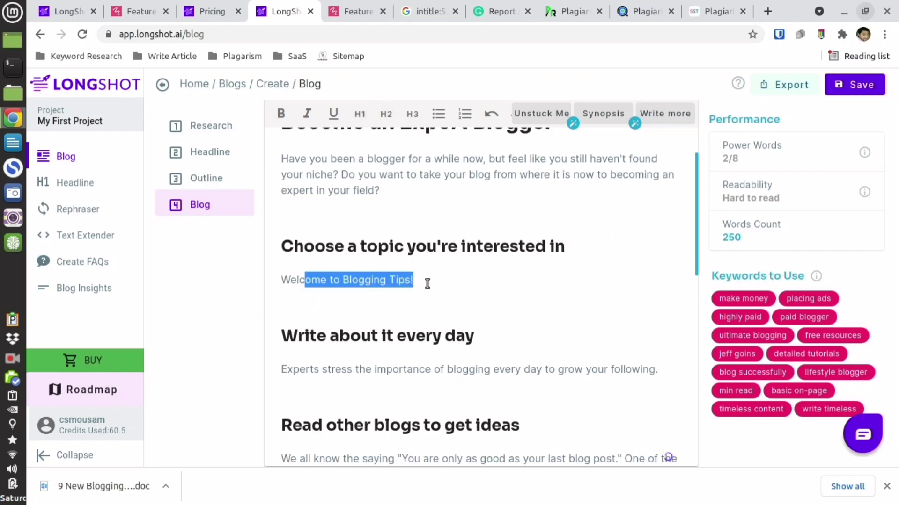
{"action": "left_click", "coordinate": [427, 284]}
{"action": "left_click_drag", "start_coordinate": [282, 248], "coordinate": [572, 248]}
{"action": "left_click", "coordinate": [576, 265]}
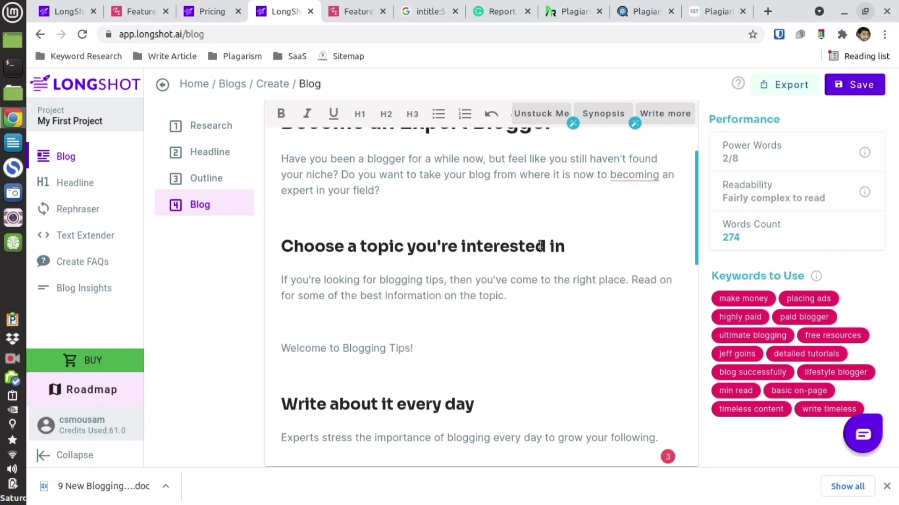
{"action": "left_click_drag", "start_coordinate": [570, 246], "coordinate": [259, 249]}
{"action": "left_click", "coordinate": [382, 312]}
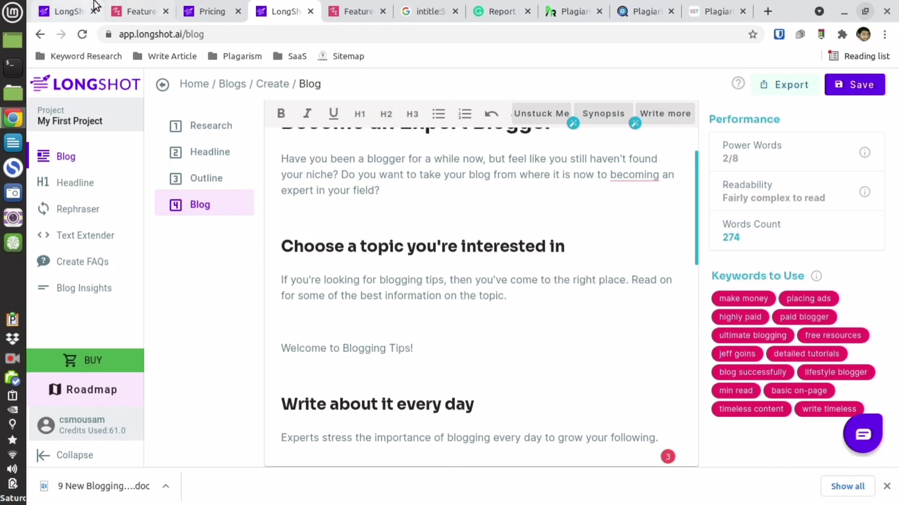
- Browse the LongShot homepage's workflow, upcoming features and FAQ sections, and open the support chat widget
{"action": "left_click", "coordinate": [82, 8]}
{"action": "scroll", "coordinate": [377, 223], "scroll_direction": "down", "scroll_amount": 15}
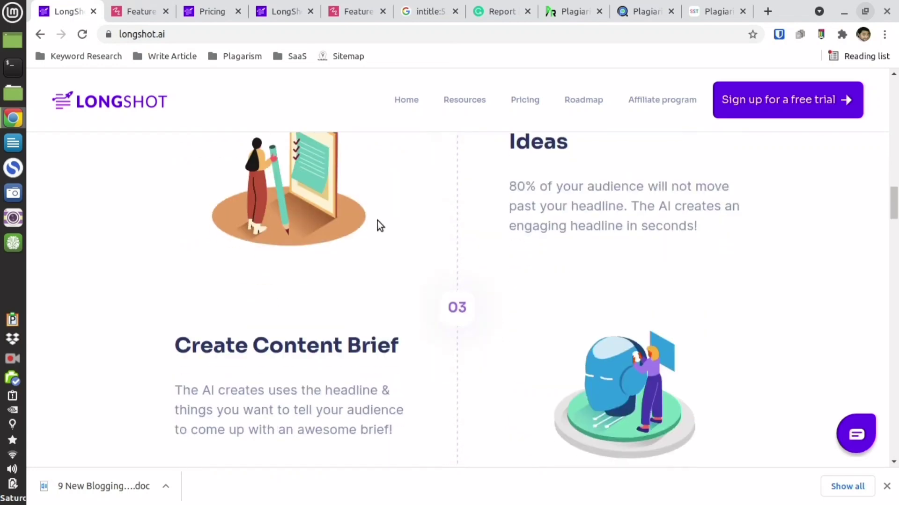
{"action": "scroll", "coordinate": [647, 286], "scroll_direction": "down", "scroll_amount": 5}
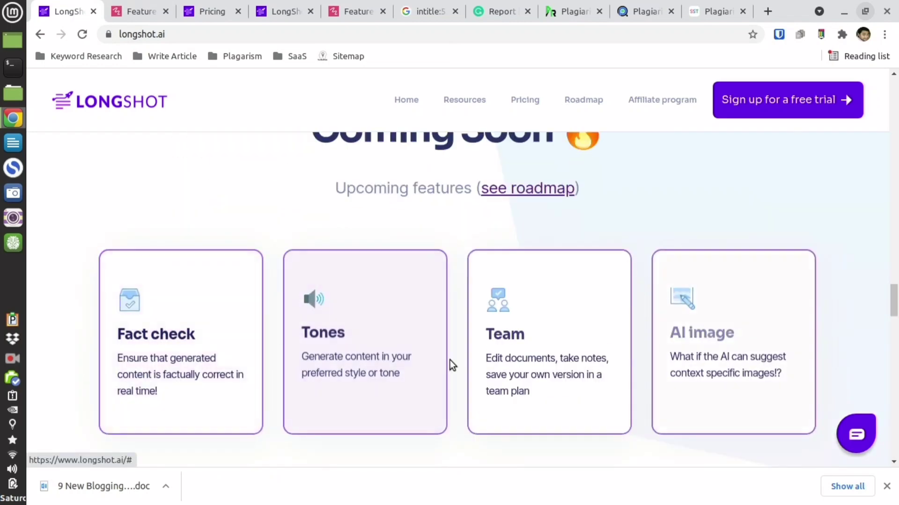
{"action": "scroll", "coordinate": [457, 300], "scroll_direction": "down", "scroll_amount": 15}
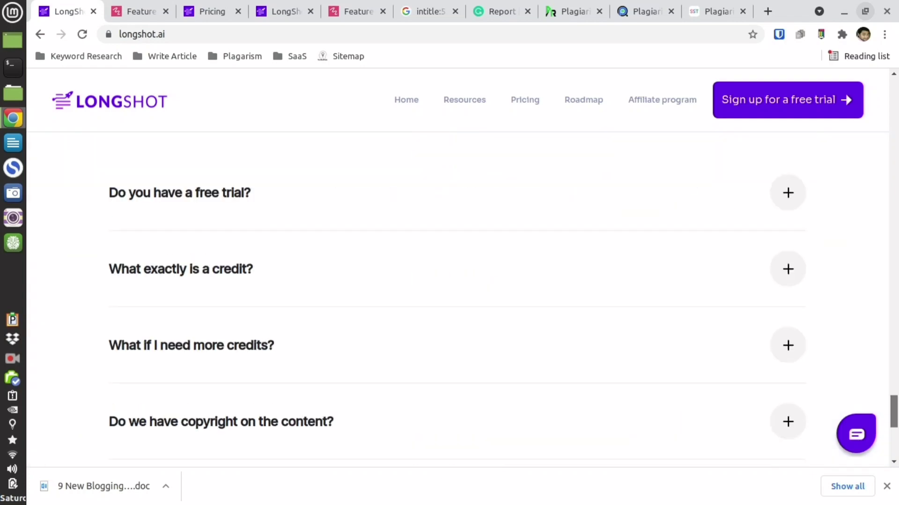
{"action": "scroll", "coordinate": [457, 299], "scroll_direction": "up", "scroll_amount": 8}
{"action": "scroll", "coordinate": [698, 428], "scroll_direction": "down", "scroll_amount": 8}
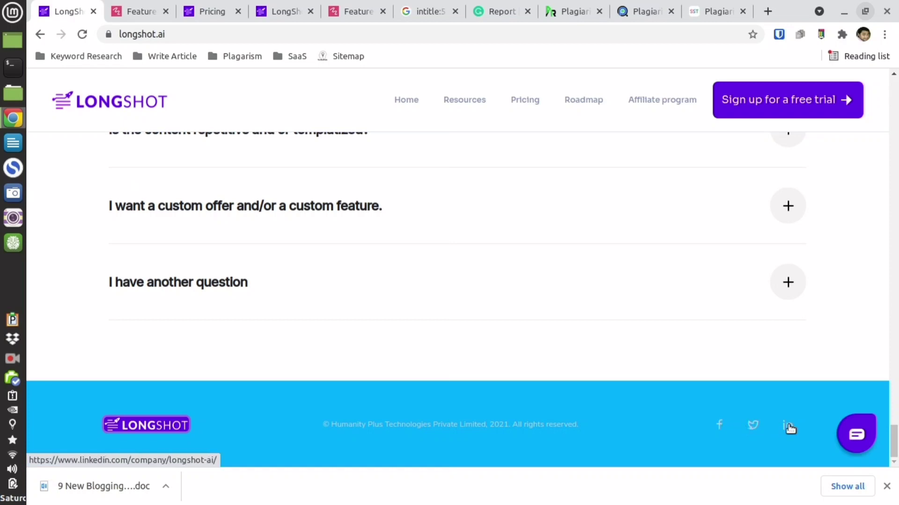
{"action": "left_click", "coordinate": [857, 437]}
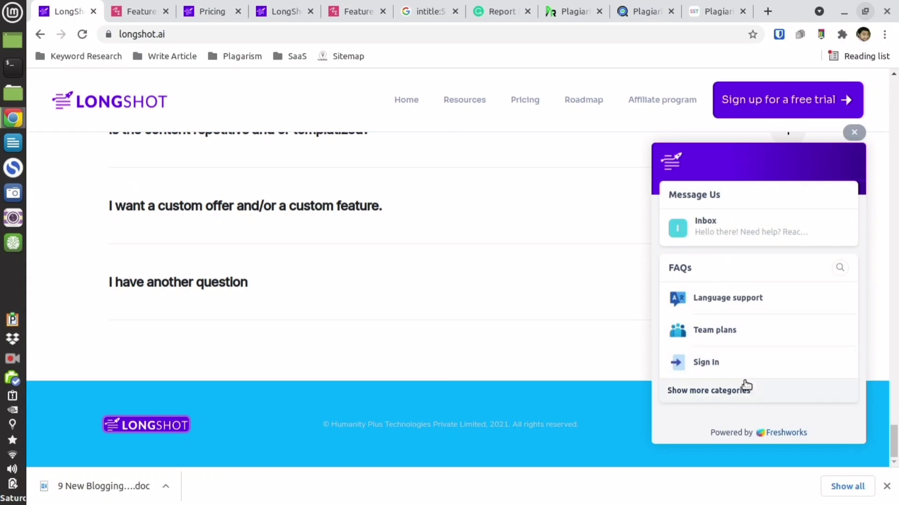
{"action": "left_click", "coordinate": [11, 359]}
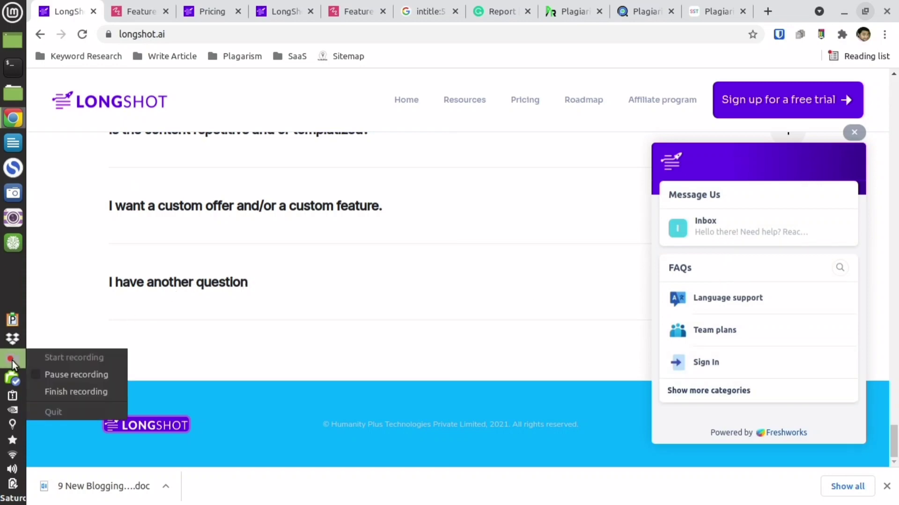